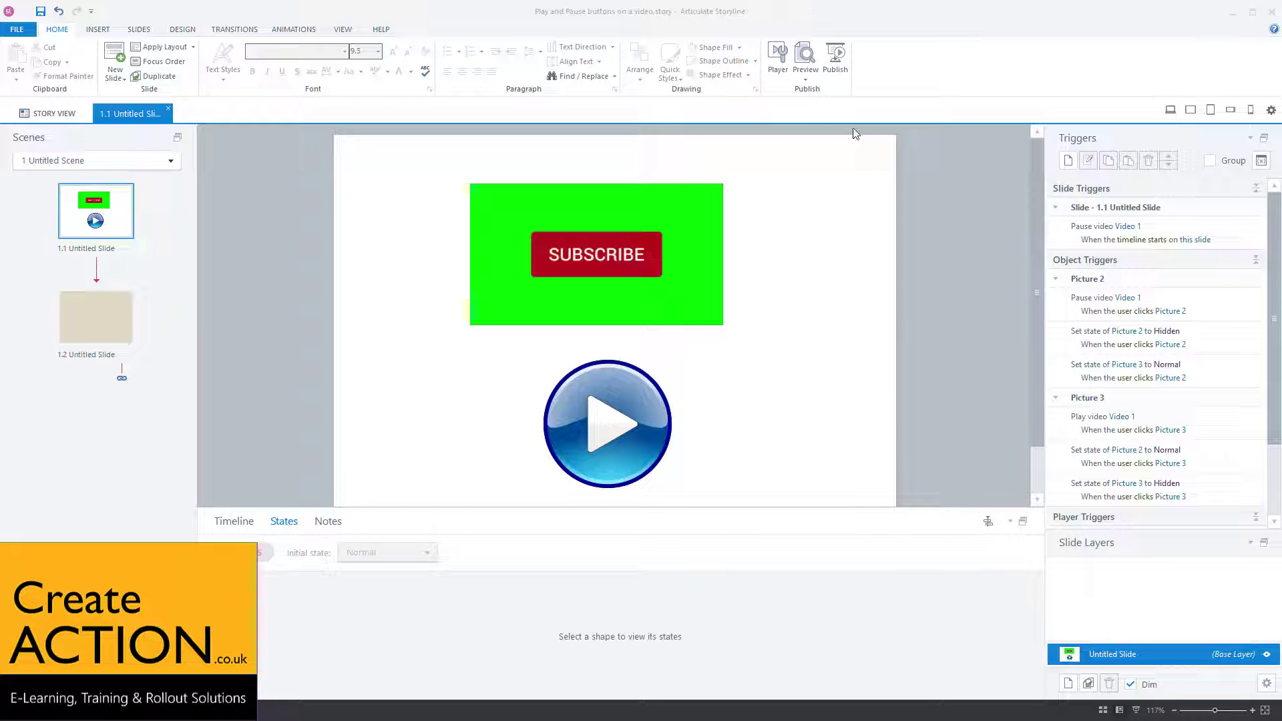
- Check the Timeline rows for Video 1, Picture 3 (play) and Picture 2 (pause) to see how they overlap
{"action": "left_click", "coordinate": [722, 243]}
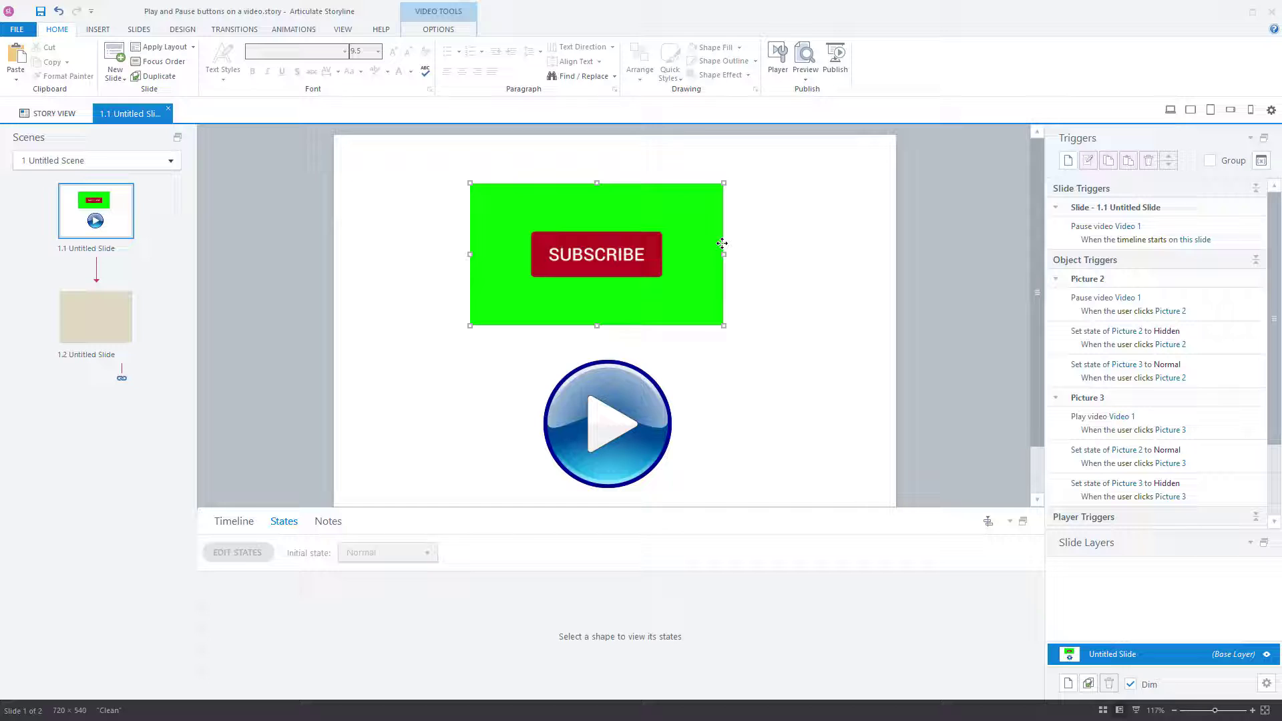
{"action": "left_click", "coordinate": [631, 448]}
{"action": "left_click", "coordinate": [769, 461]}
{"action": "left_click", "coordinate": [235, 522]}
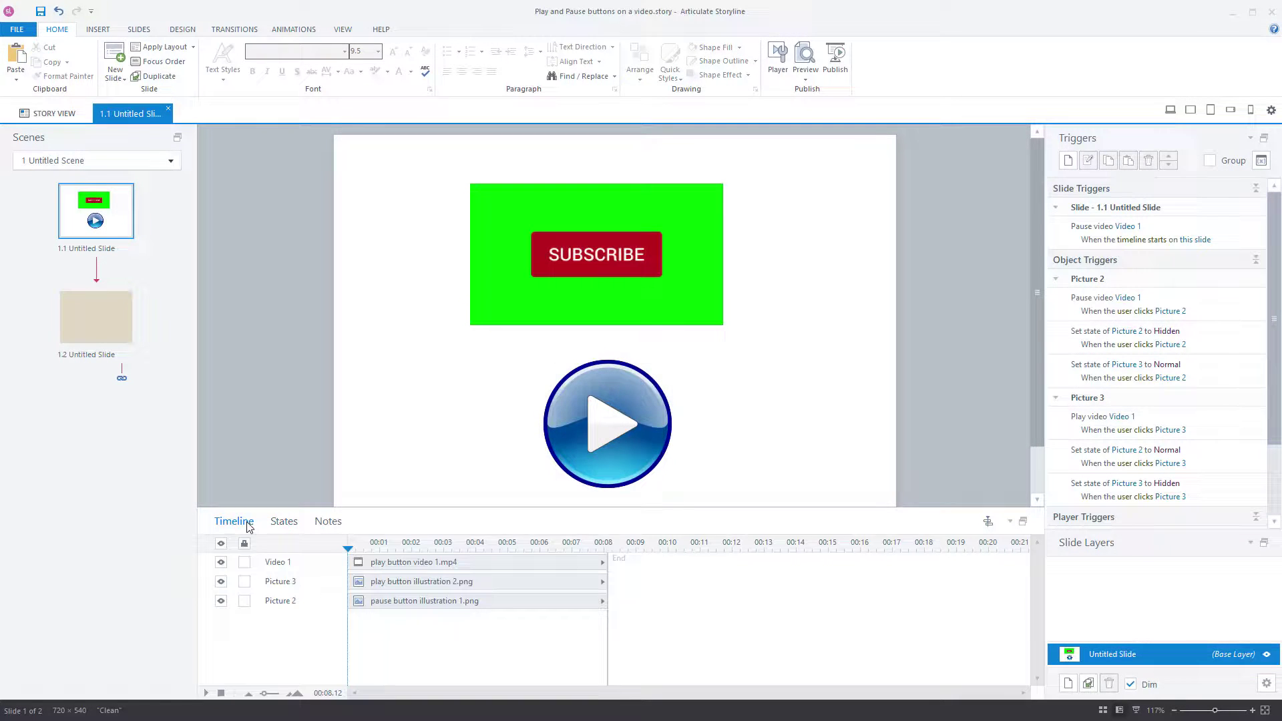
{"action": "left_click", "coordinate": [482, 582]}
{"action": "left_click", "coordinate": [528, 601]}
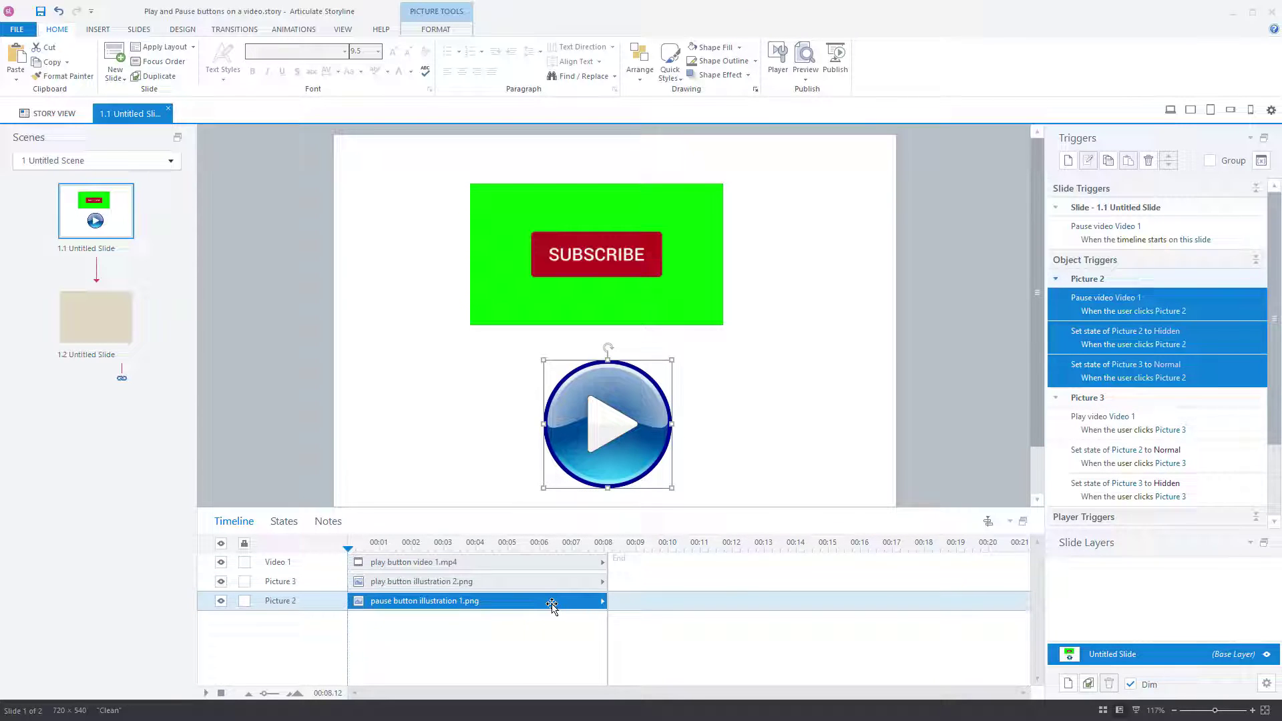
{"action": "left_click", "coordinate": [532, 586]}
{"action": "left_click", "coordinate": [866, 447]}
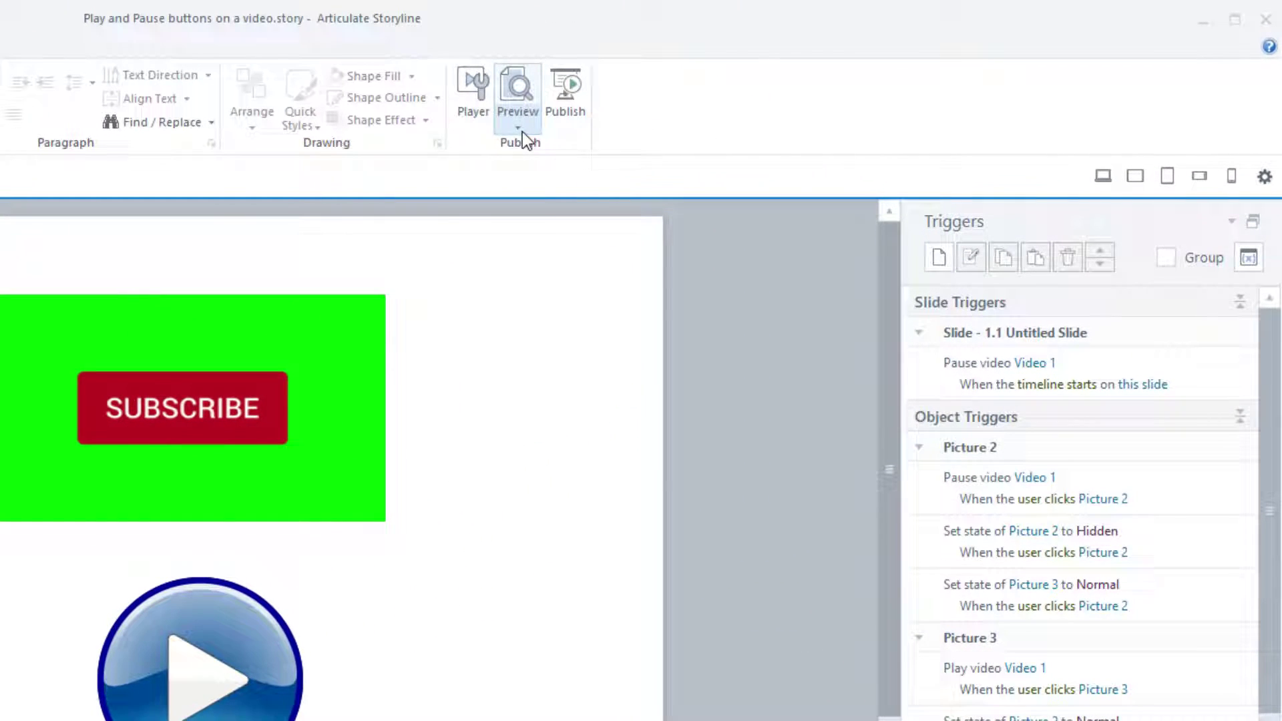
- Preview slide 1.1 in the player and toggle the video between playing and paused
{"action": "left_click", "coordinate": [569, 119]}
{"action": "left_click", "coordinate": [574, 143]}
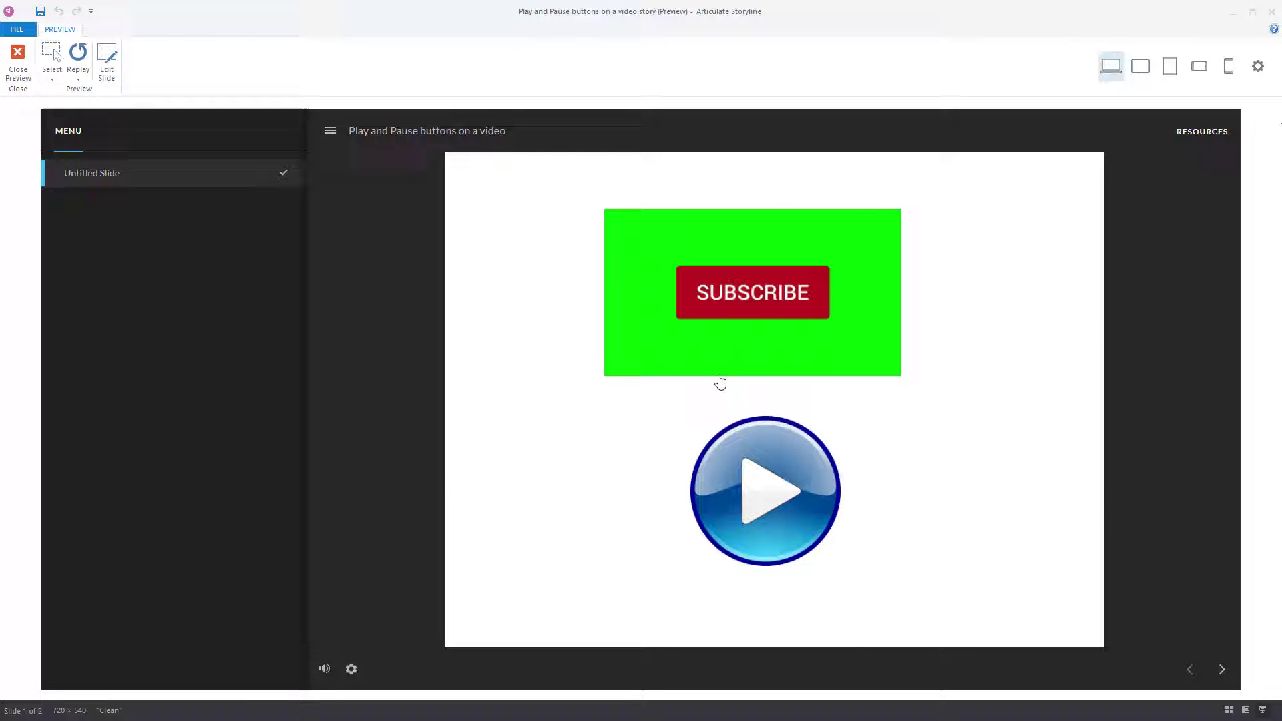
{"action": "left_click", "coordinate": [769, 509]}
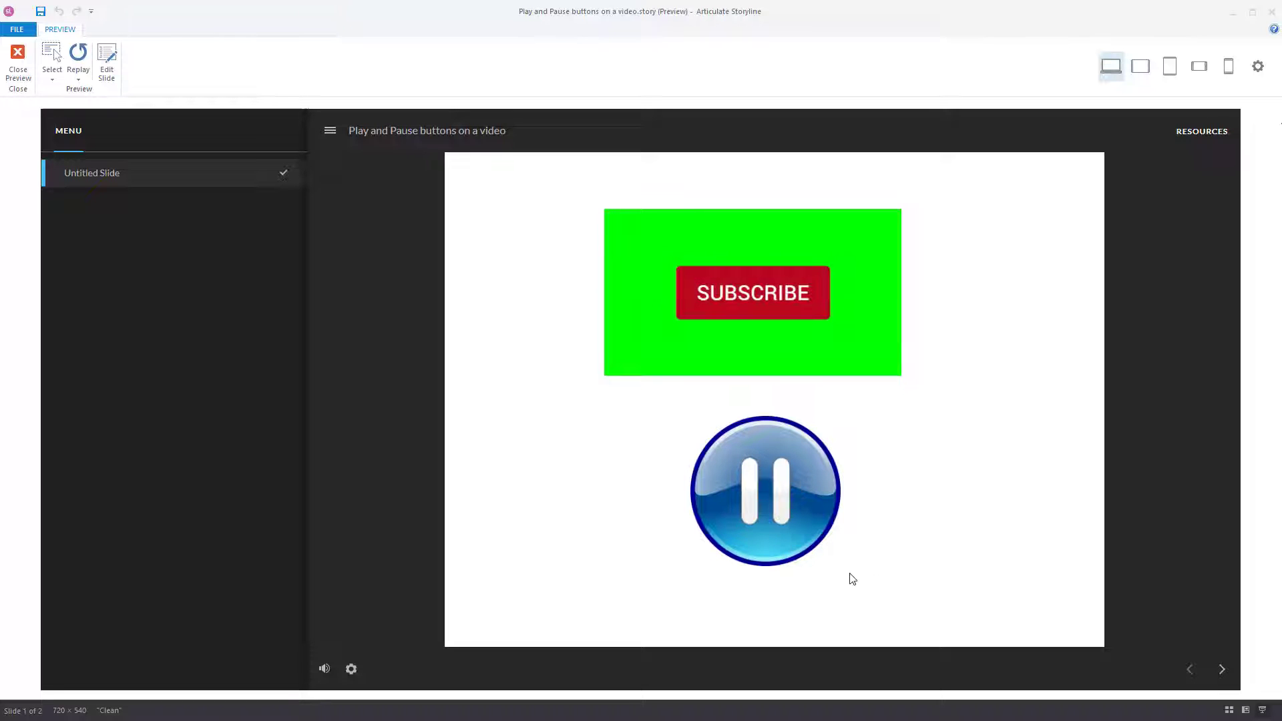
{"action": "left_click", "coordinate": [769, 518]}
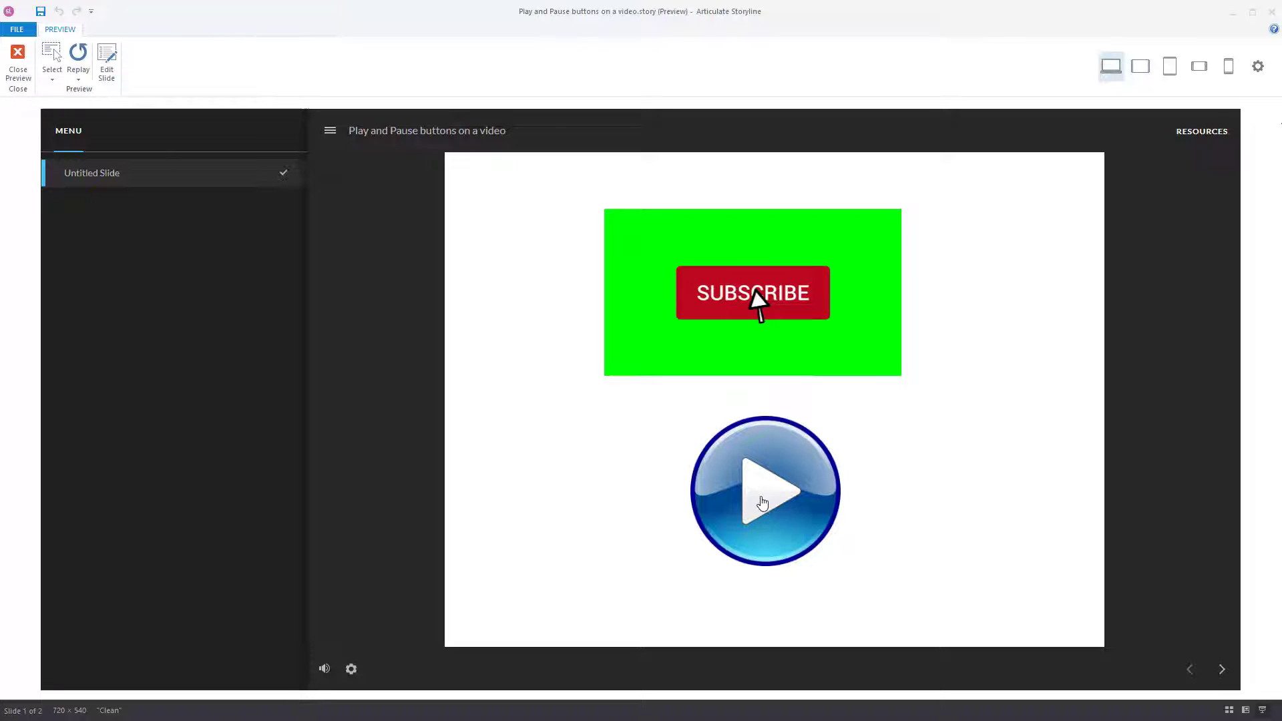
{"action": "left_click", "coordinate": [765, 506]}
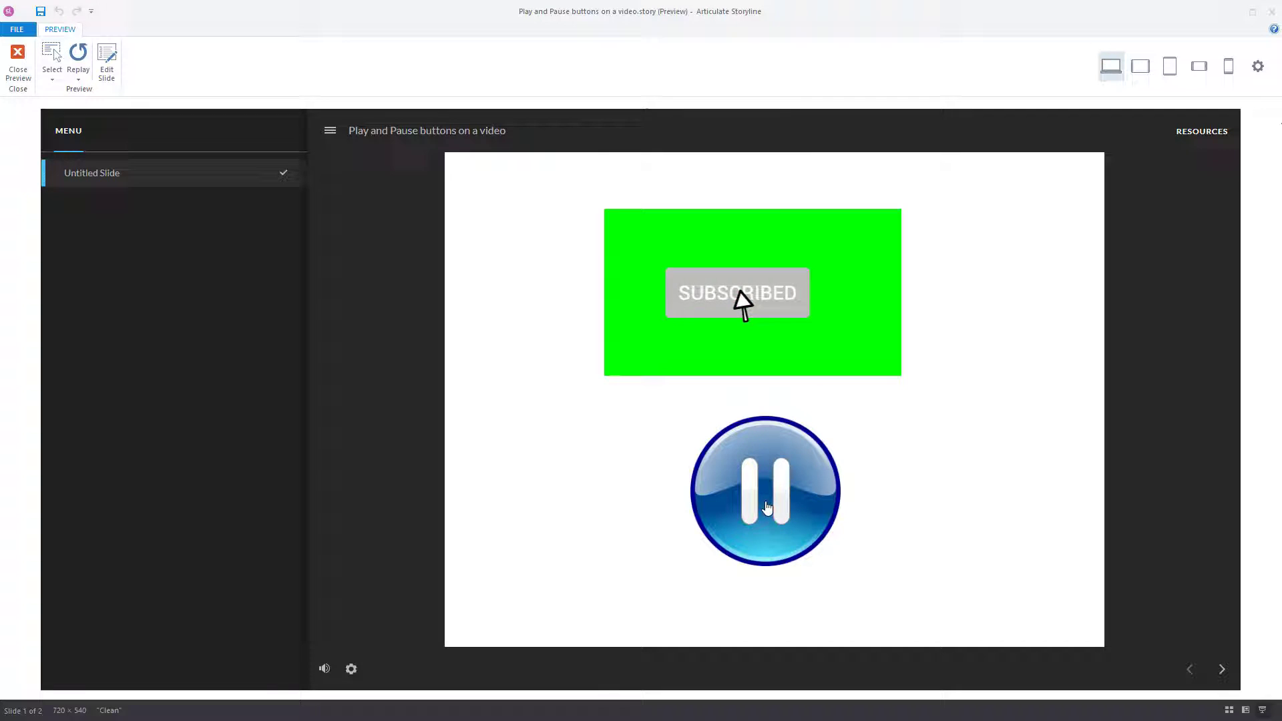
{"action": "left_click", "coordinate": [767, 509]}
- Toggle play and pause several more times to confirm the button swaps, then exit the preview
{"action": "left_click", "coordinate": [778, 509]}
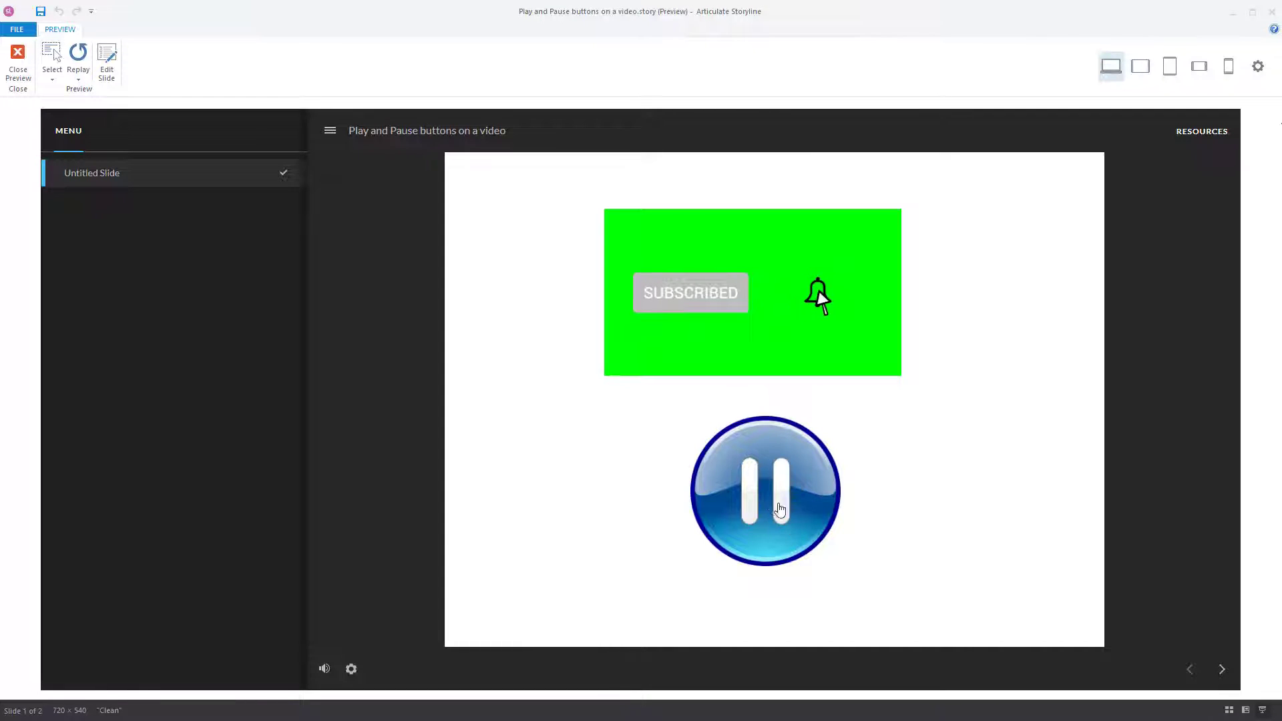
{"action": "left_click", "coordinate": [780, 511]}
{"action": "left_click", "coordinate": [790, 532]}
{"action": "left_click", "coordinate": [797, 543]}
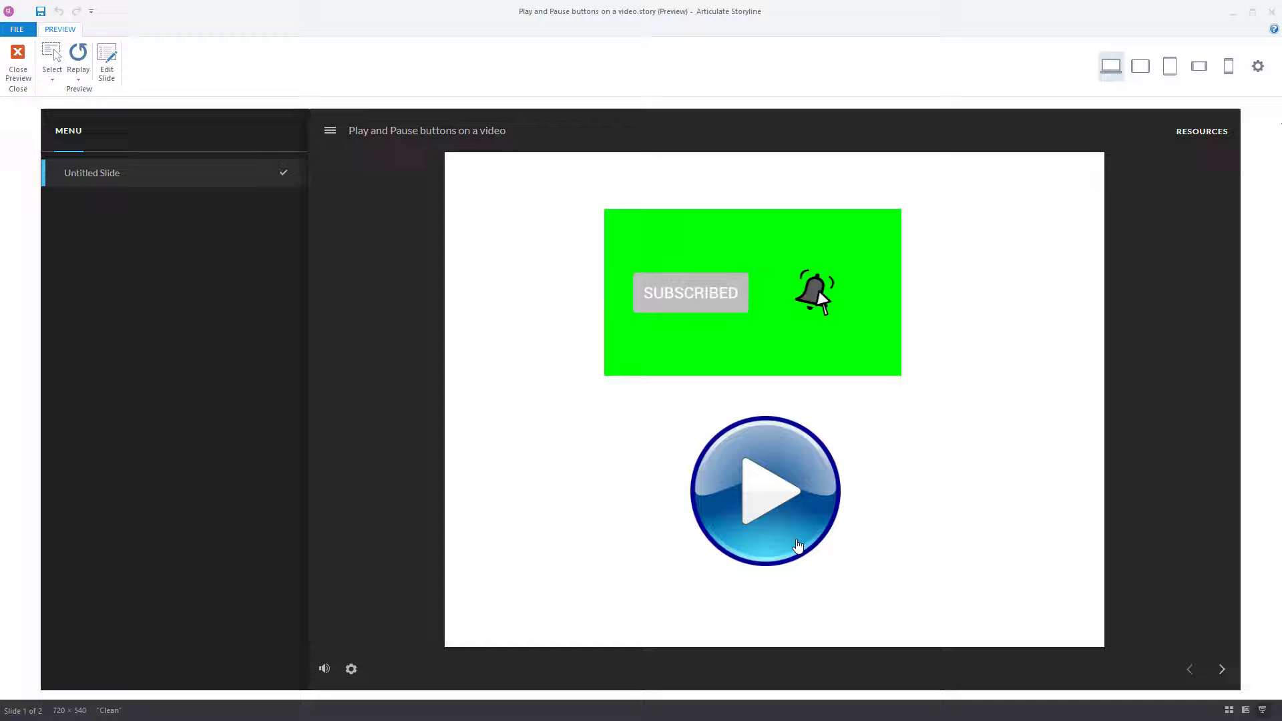
{"action": "left_click", "coordinate": [766, 509]}
{"action": "left_click", "coordinate": [773, 515]}
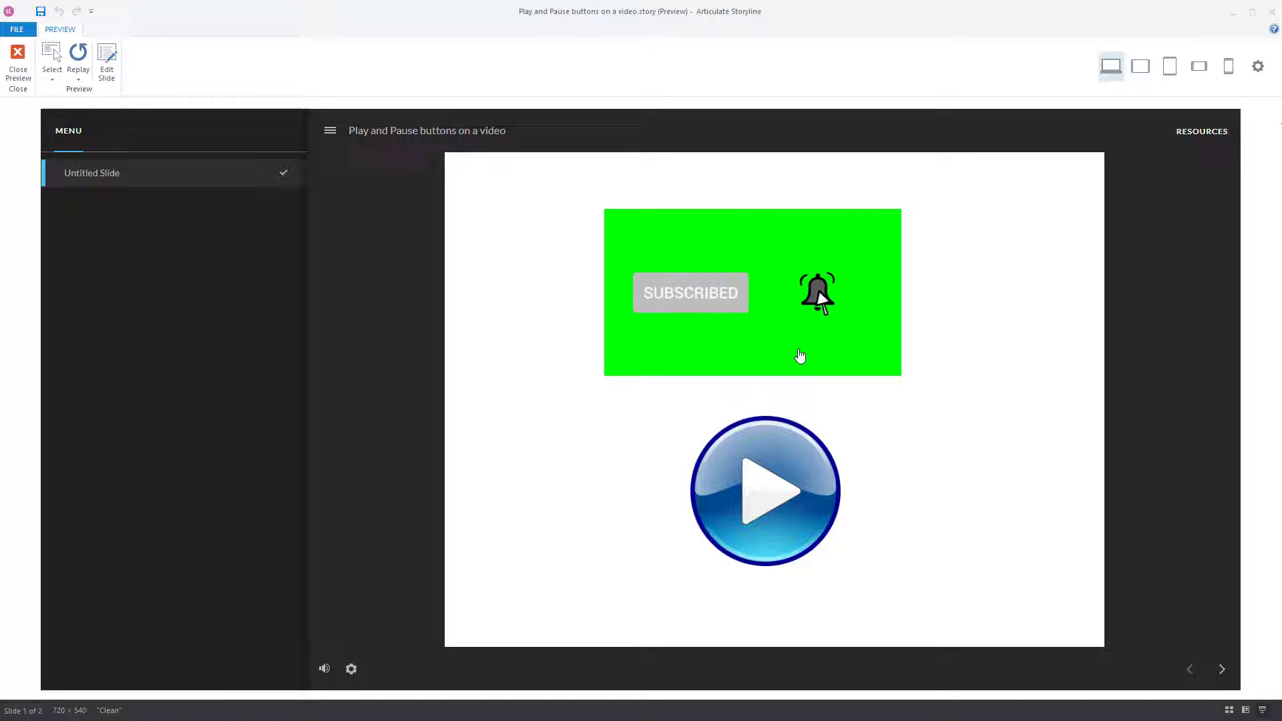
{"action": "left_click", "coordinate": [771, 497]}
{"action": "left_click", "coordinate": [773, 502]}
{"action": "key", "text": "Escape"}
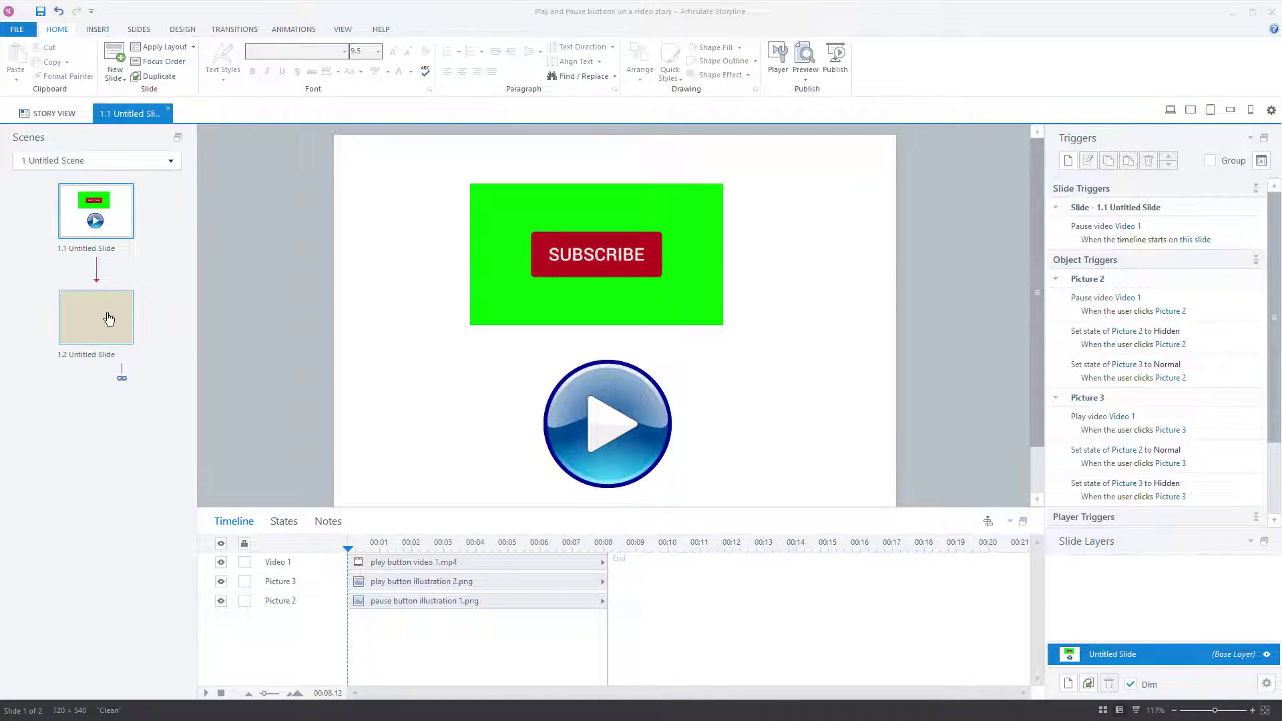
- Insert the Jellyfish video from file onto blank slide 1.2
{"action": "left_click", "coordinate": [107, 315]}
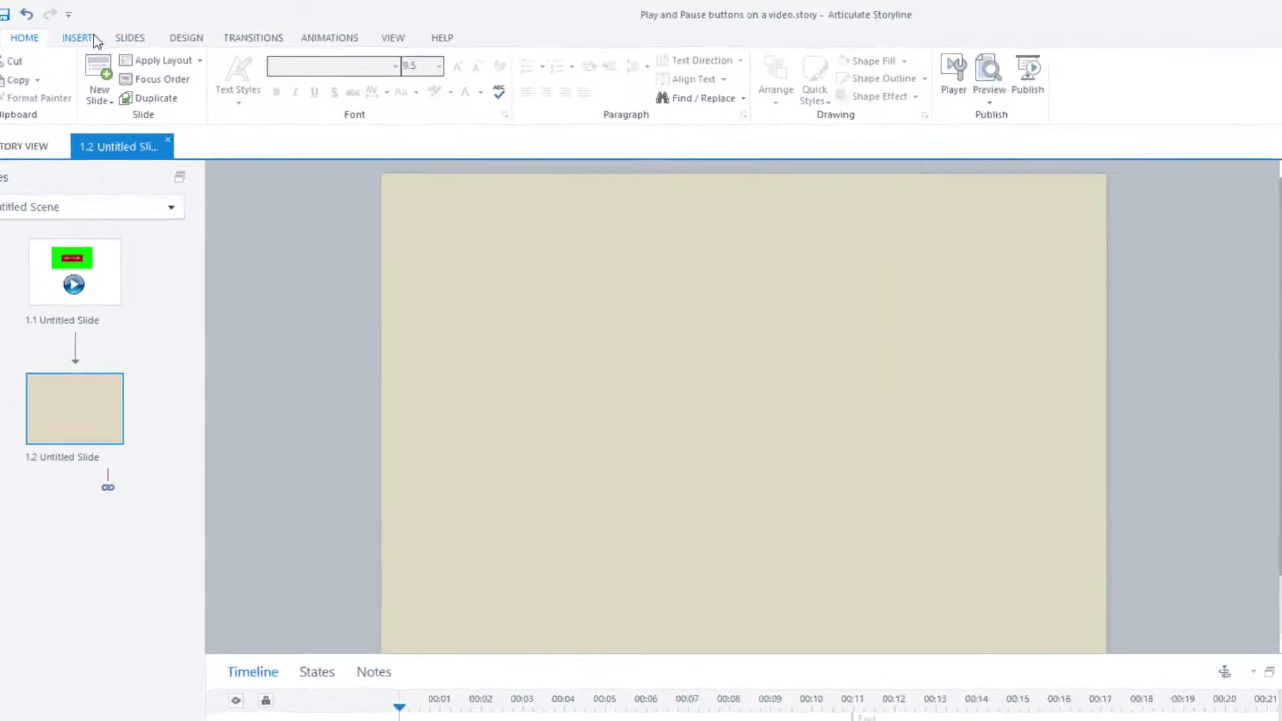
{"action": "left_click", "coordinate": [100, 30]}
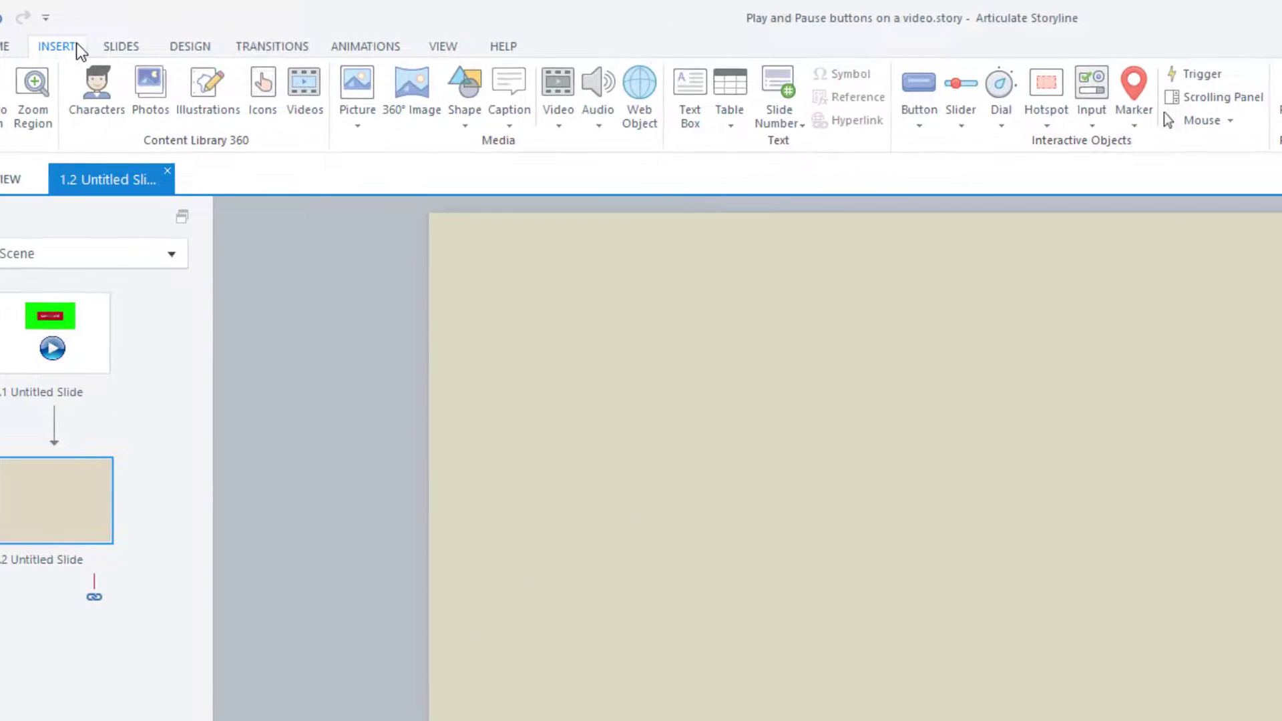
{"action": "left_click", "coordinate": [559, 125]}
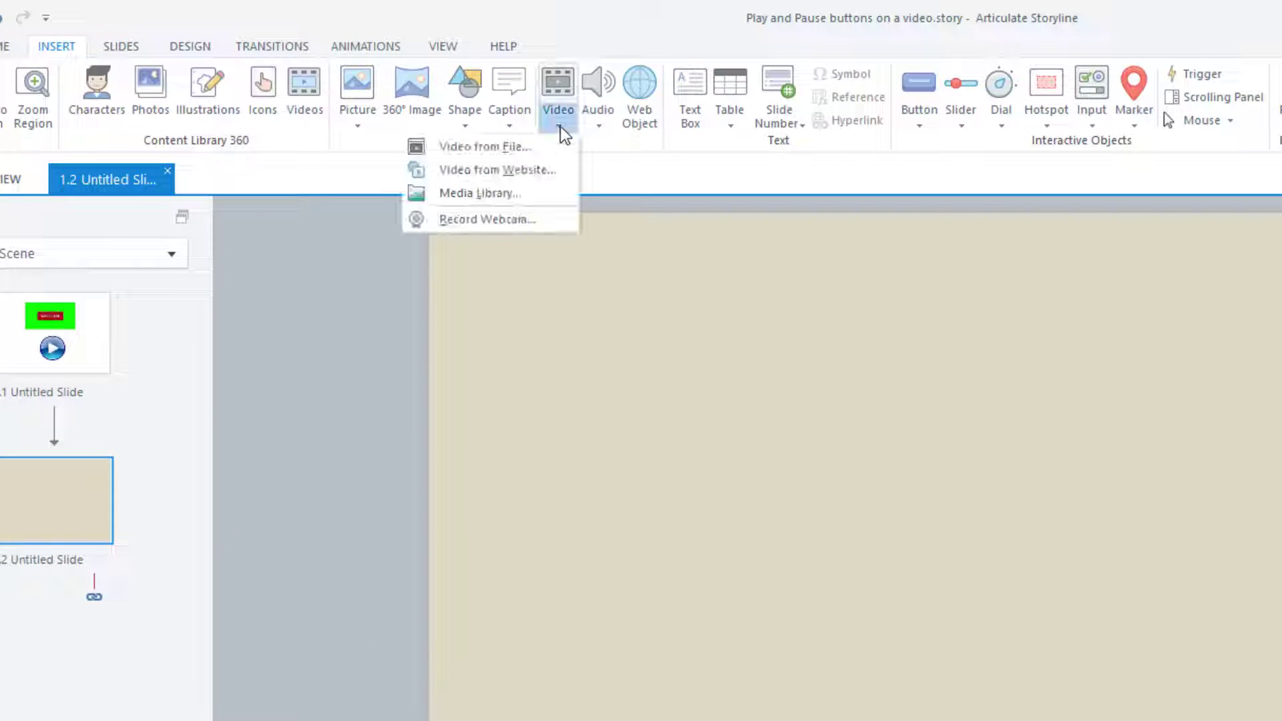
{"action": "left_click", "coordinate": [512, 154]}
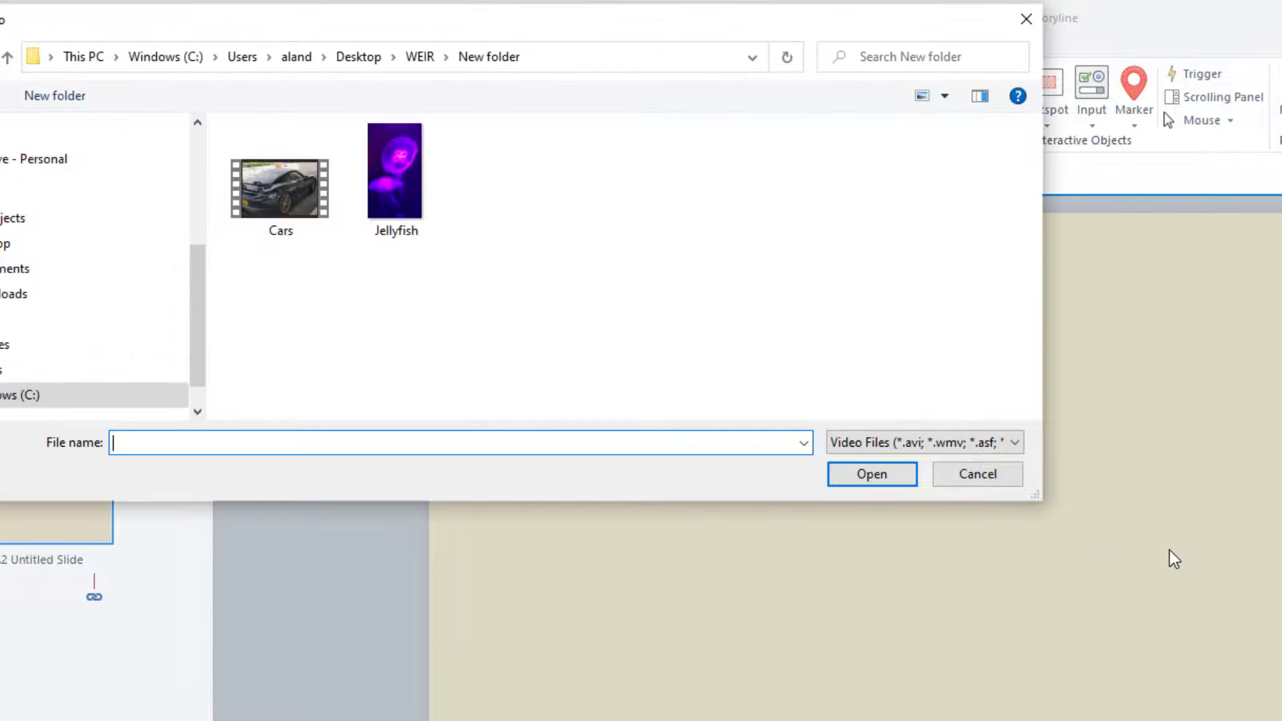
{"action": "left_click", "coordinate": [377, 207]}
{"action": "left_click", "coordinate": [854, 486]}
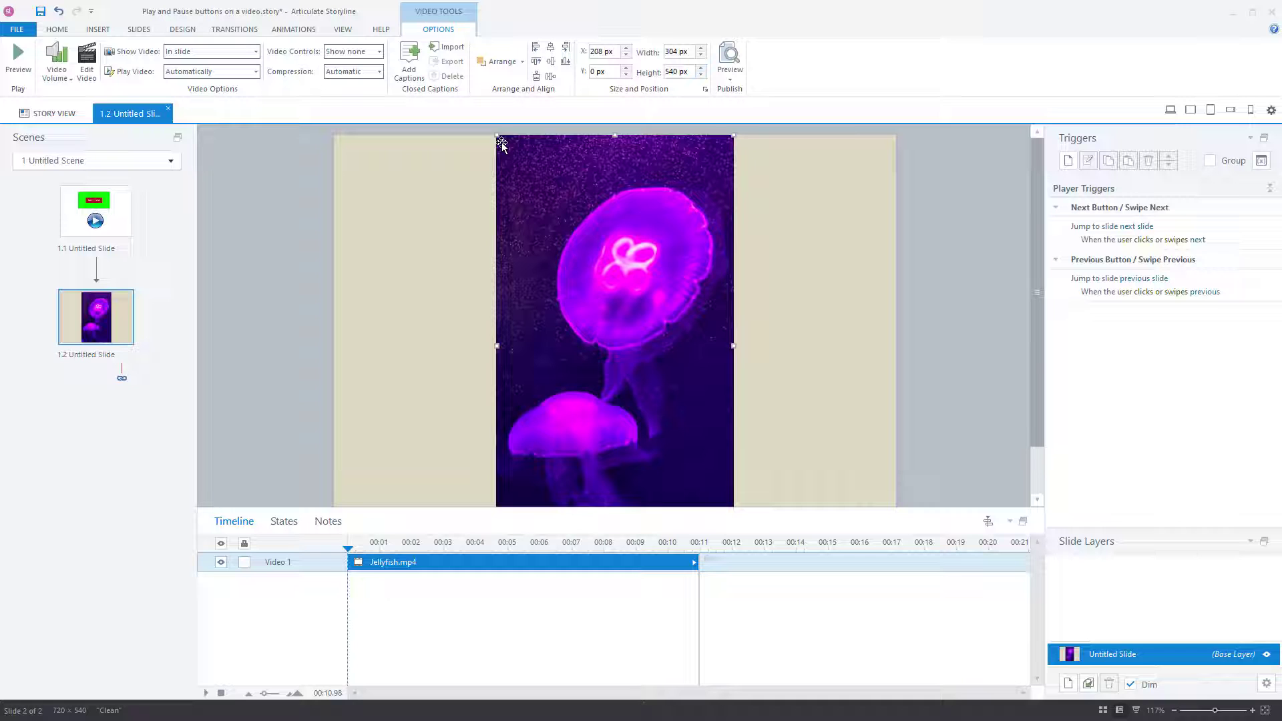
- Resize and move the Jellyfish video into a tall panel along the slide's top edge
{"action": "left_click_drag", "start_coordinate": [494, 136], "coordinate": [623, 362]}
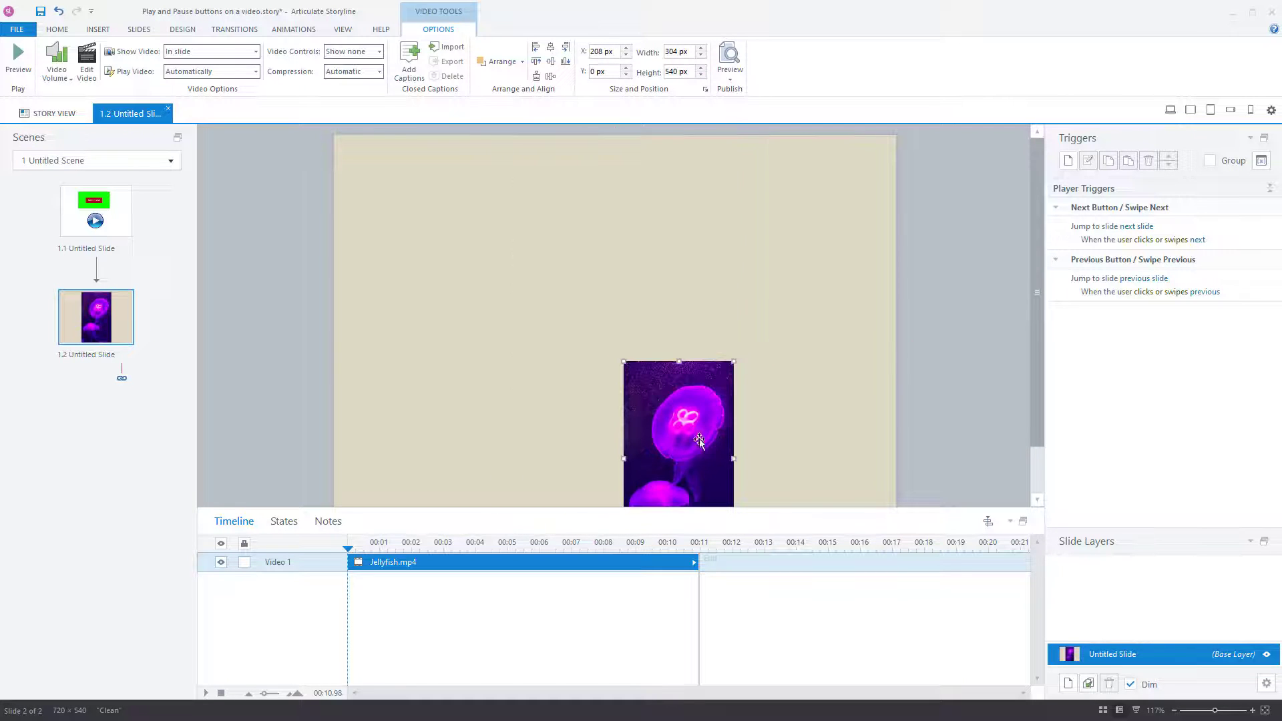
{"action": "left_click_drag", "start_coordinate": [710, 482], "coordinate": [615, 255]}
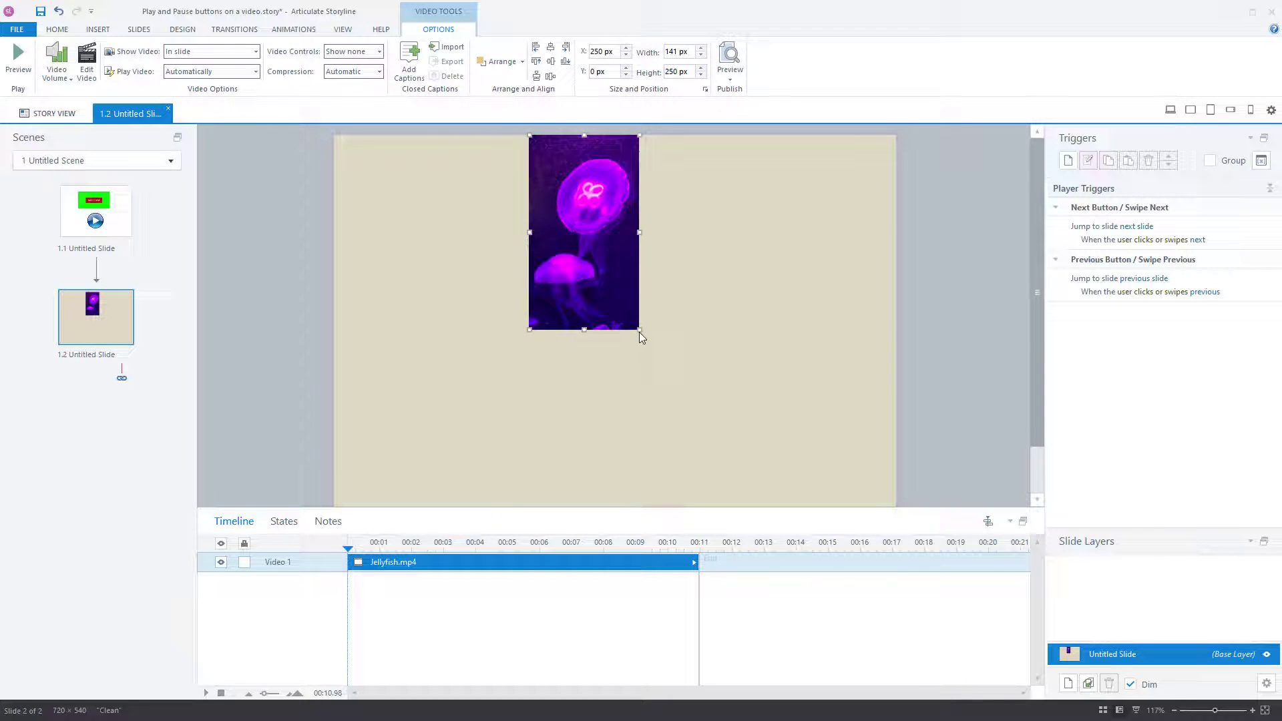
{"action": "left_click_drag", "start_coordinate": [638, 330], "coordinate": [676, 396]}
{"action": "left_click", "coordinate": [763, 365]}
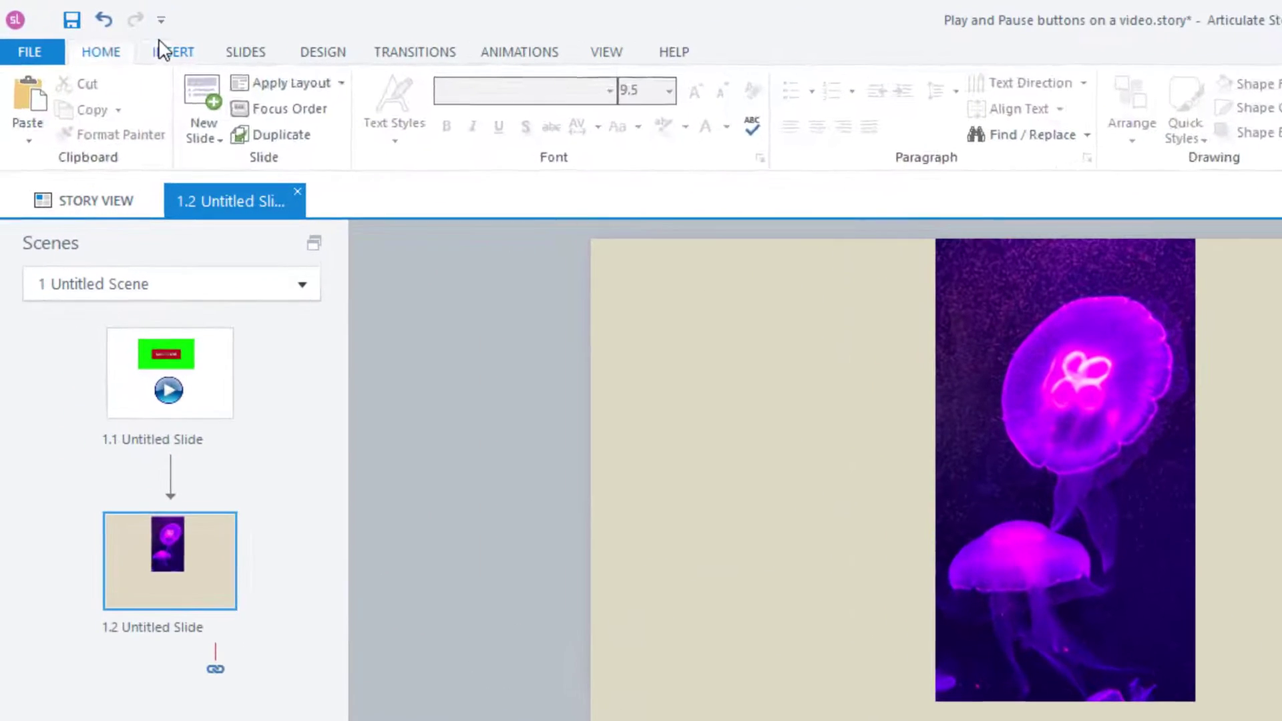
- Search the stock videos for 'jelly fish', then close the search without inserting anything
{"action": "left_click", "coordinate": [97, 30]}
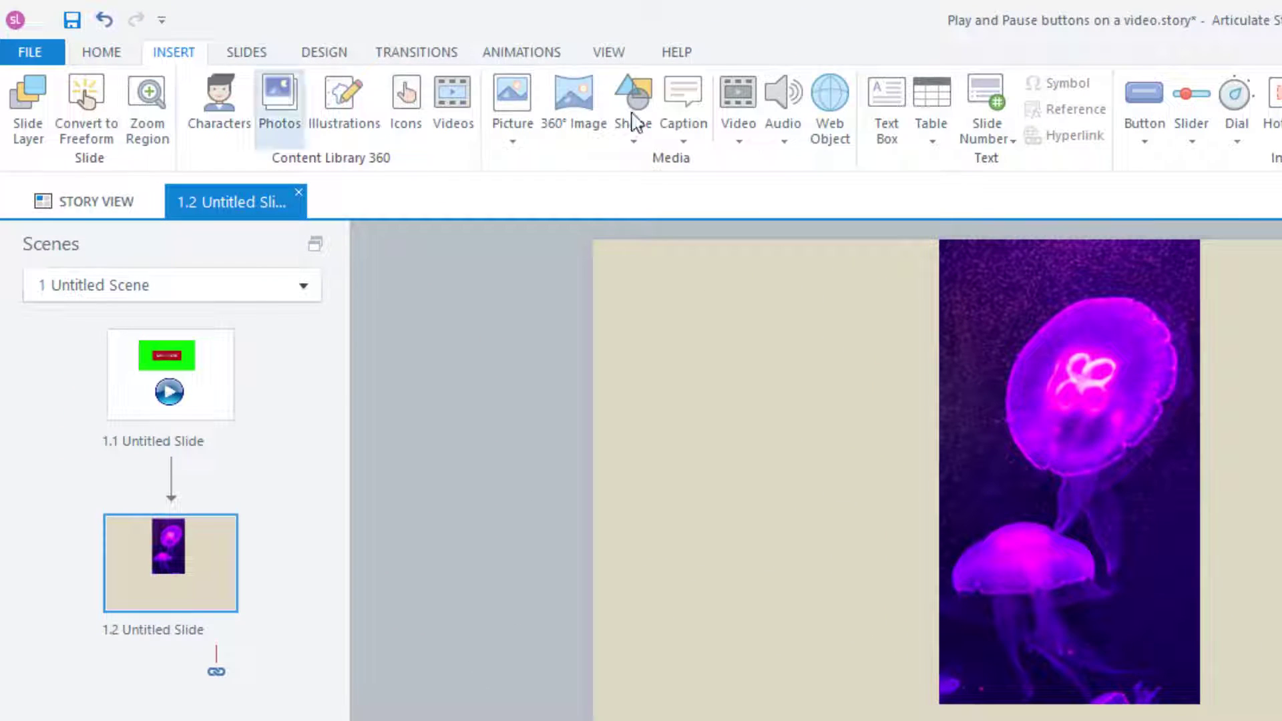
{"action": "left_click", "coordinate": [747, 147]}
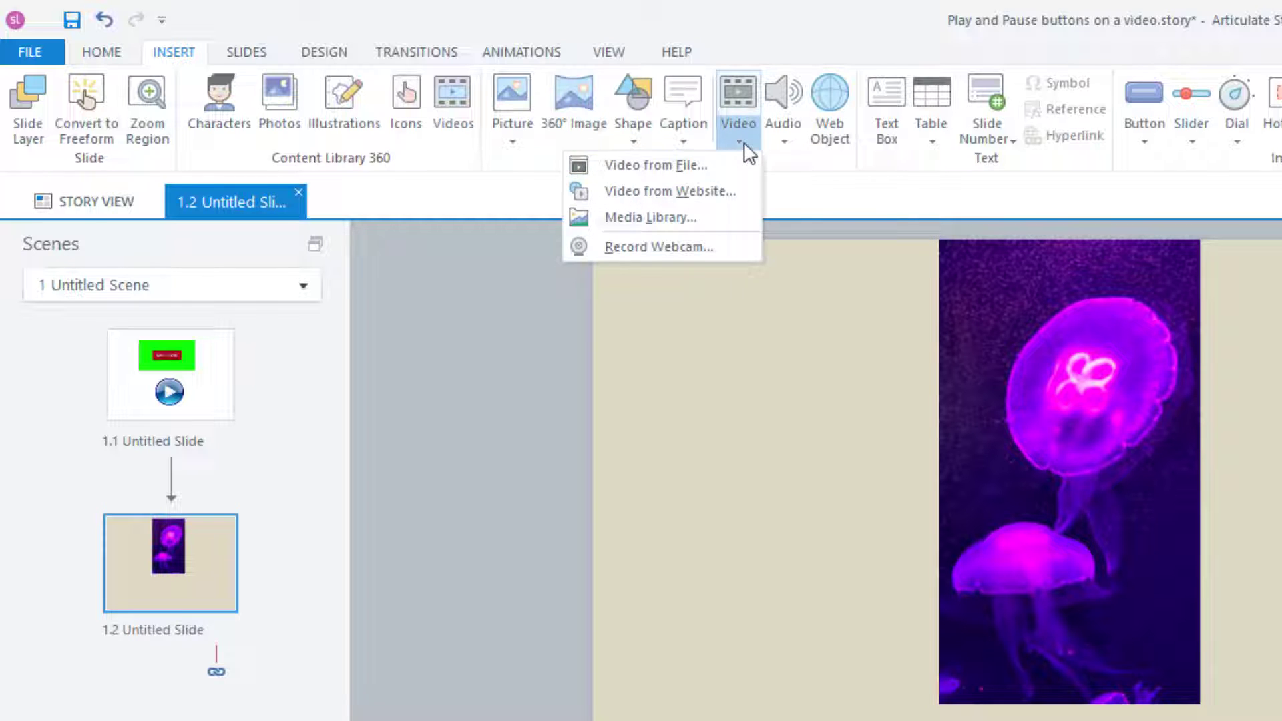
{"action": "left_click", "coordinate": [746, 147]}
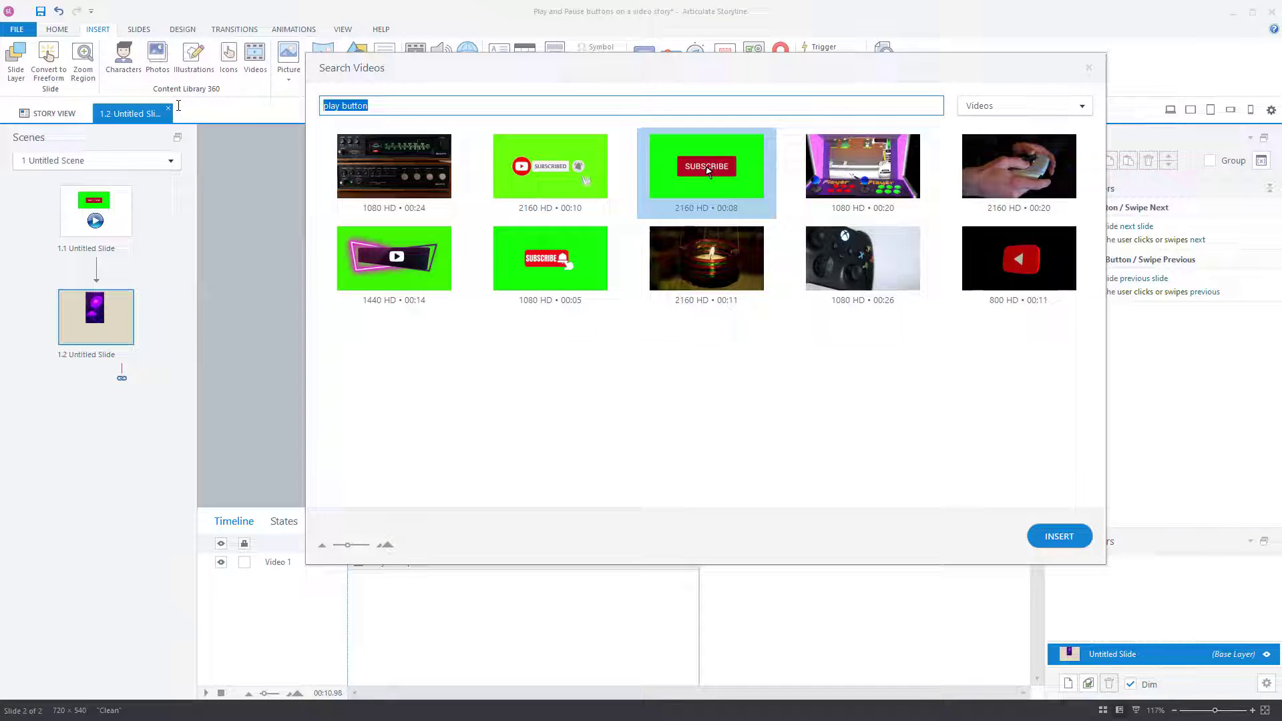
{"action": "type", "text": "jelly fish"}
{"action": "key", "text": "Return"}
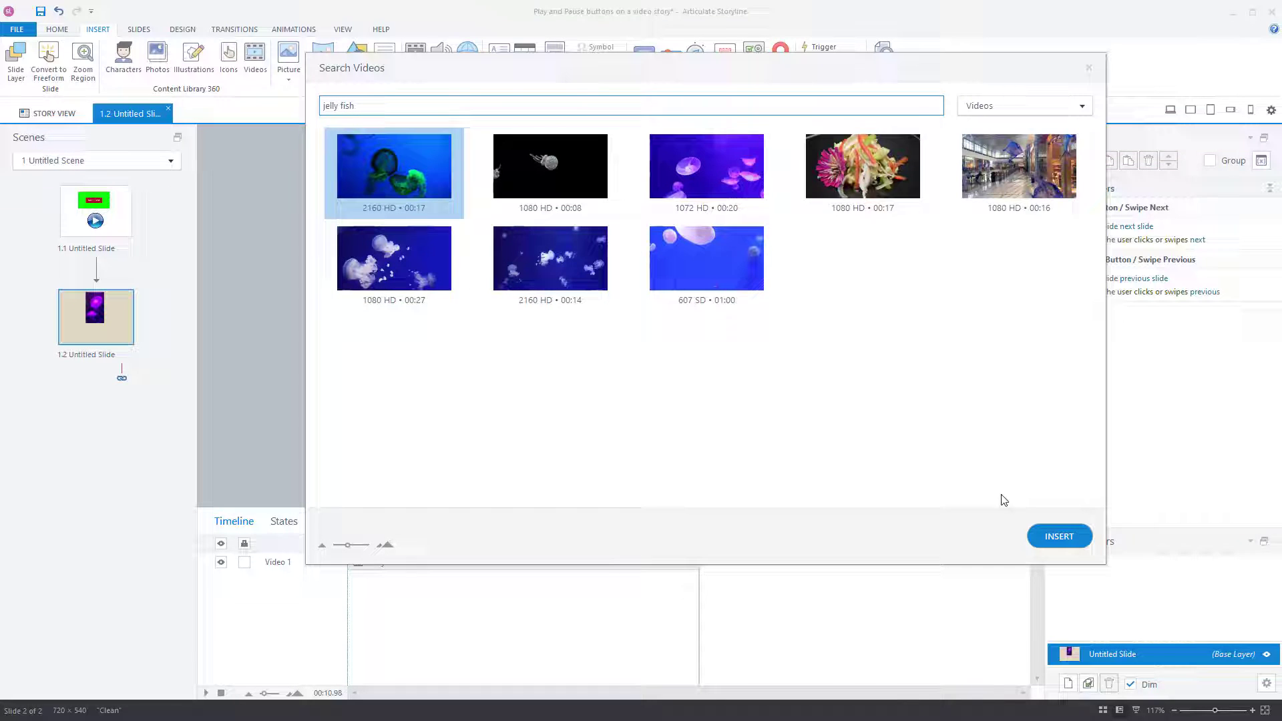
{"action": "left_click", "coordinate": [1089, 69]}
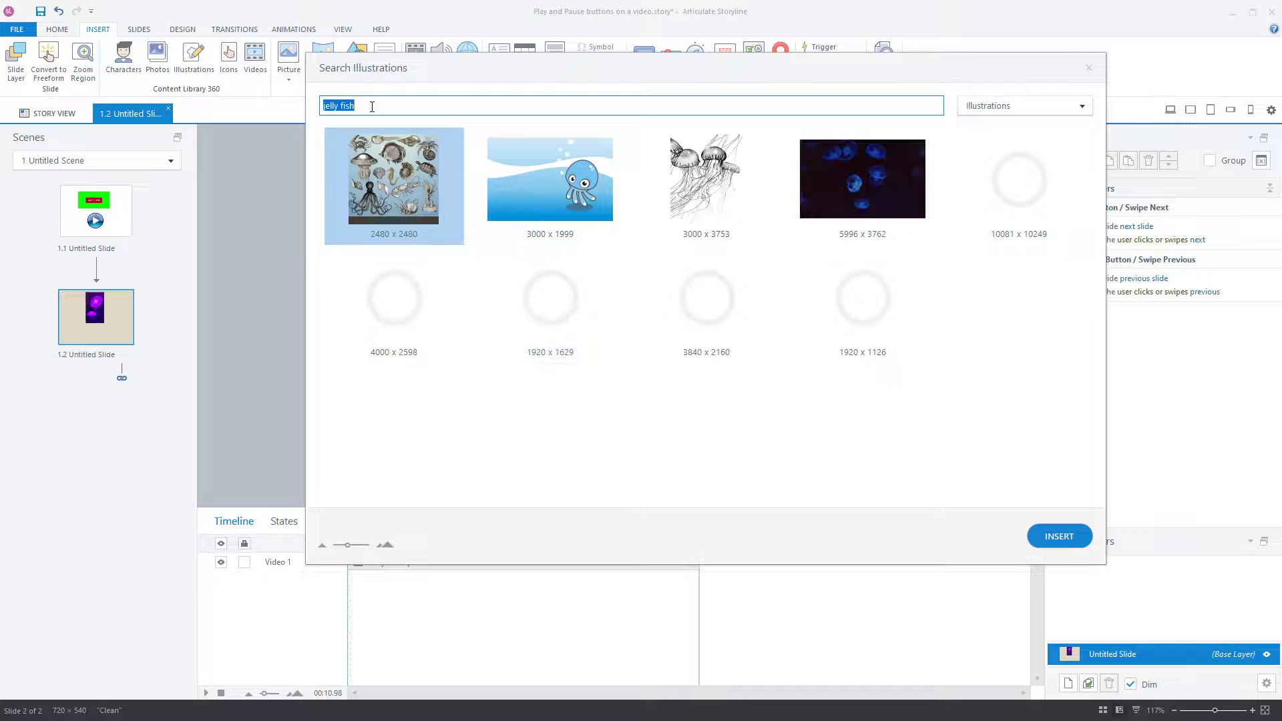
- Search illustrations for 'play button' and insert the blue circular play button
{"action": "type", "text": "play"}
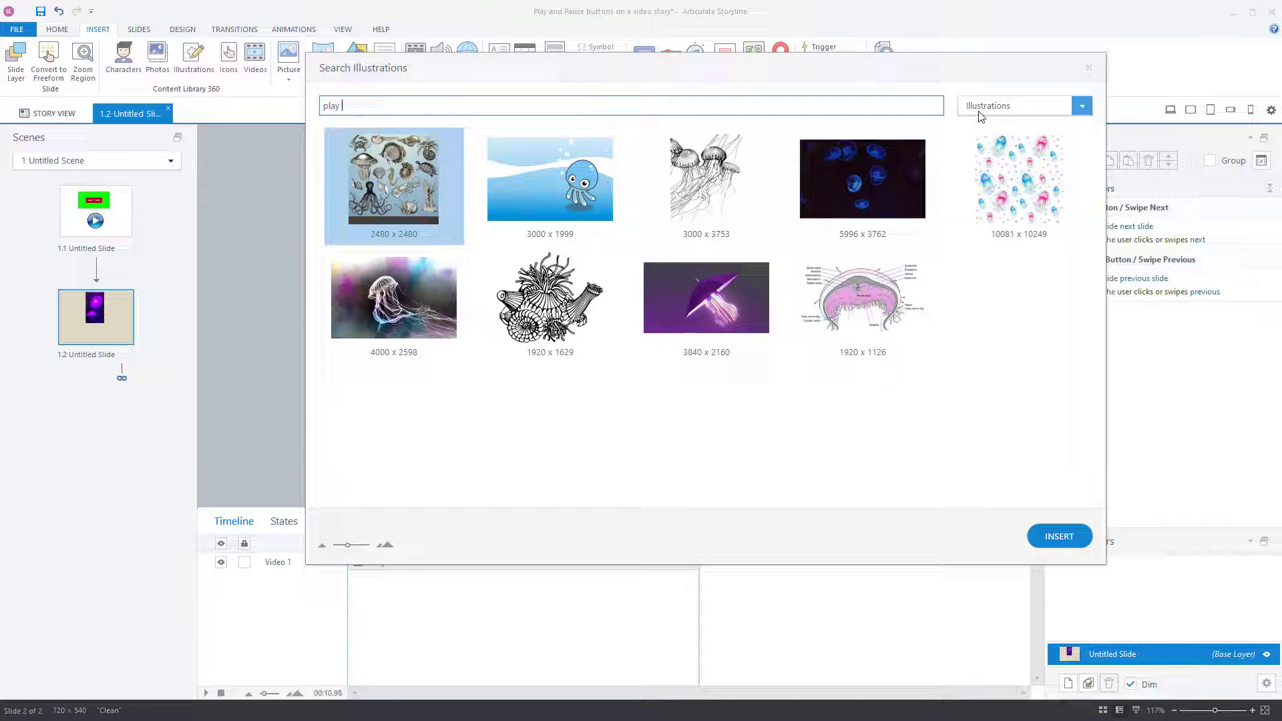
{"action": "type", "text": " button"}
{"action": "key", "text": "Return"}
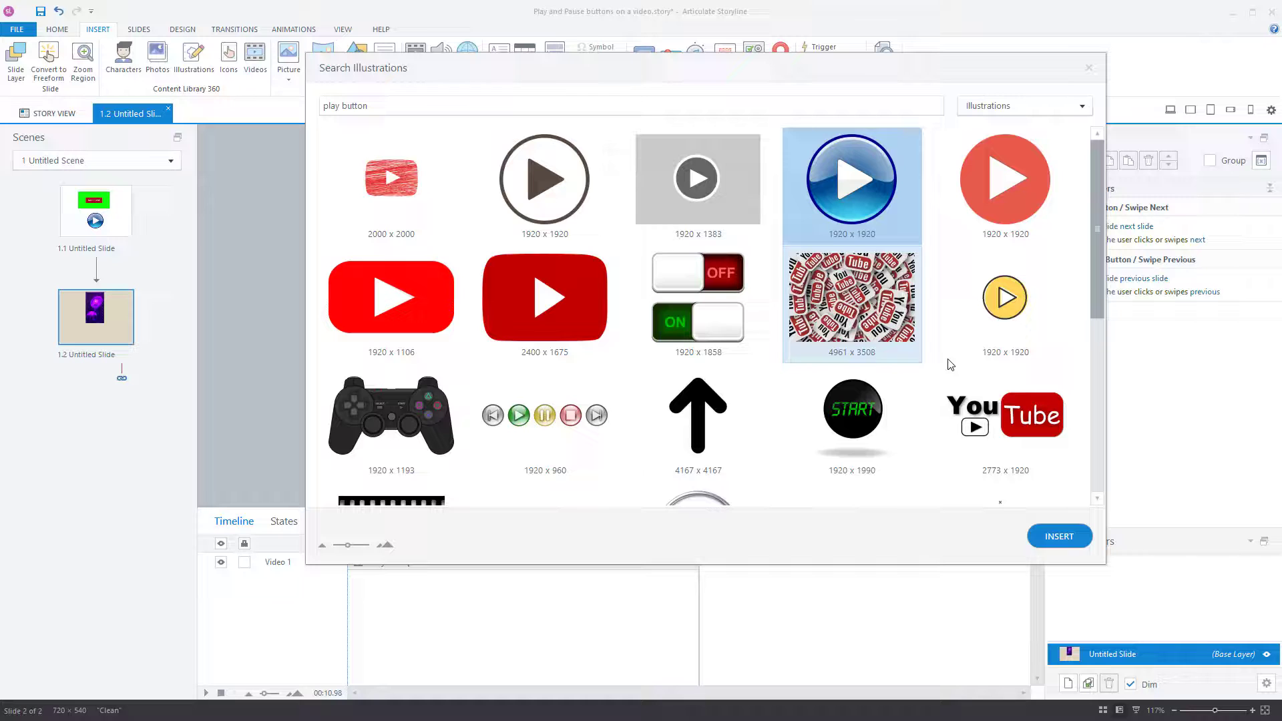
{"action": "left_click", "coordinate": [1059, 536]}
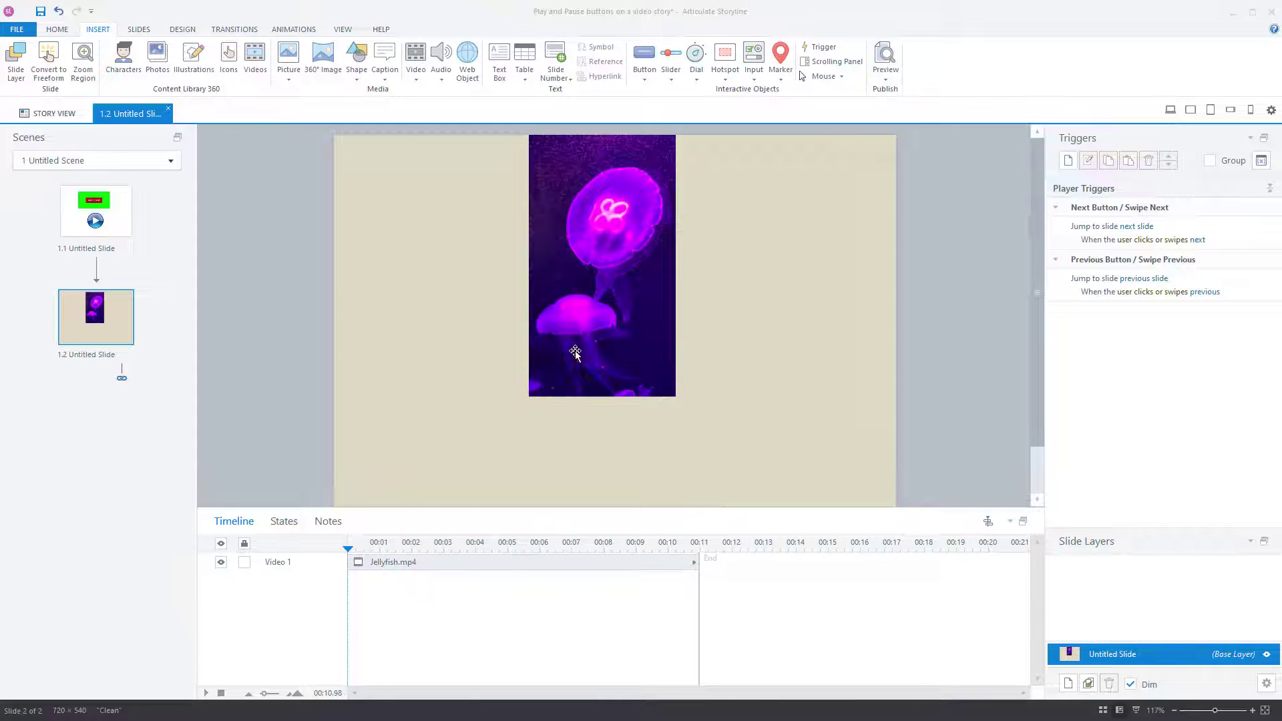
- Shrink the play button to 166 px and move it to the left below the video
{"action": "left_click_drag", "start_coordinate": [409, 143], "coordinate": [380, 428]}
{"action": "scroll", "coordinate": [601, 434], "scroll_direction": "down", "scroll_amount": 1}
{"action": "left_click_drag", "start_coordinate": [438, 400], "coordinate": [477, 422]}
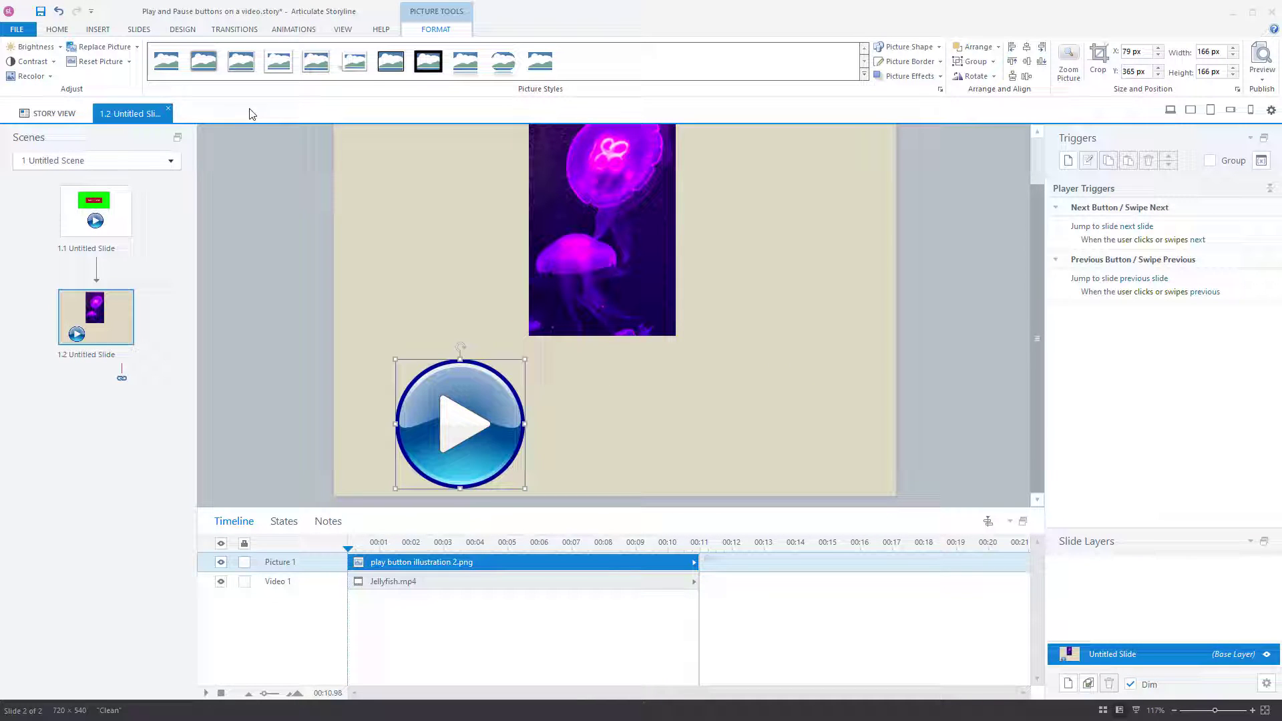
- Search illustrations for 'pause button' and insert the blue pause button
{"action": "left_click", "coordinate": [98, 29]}
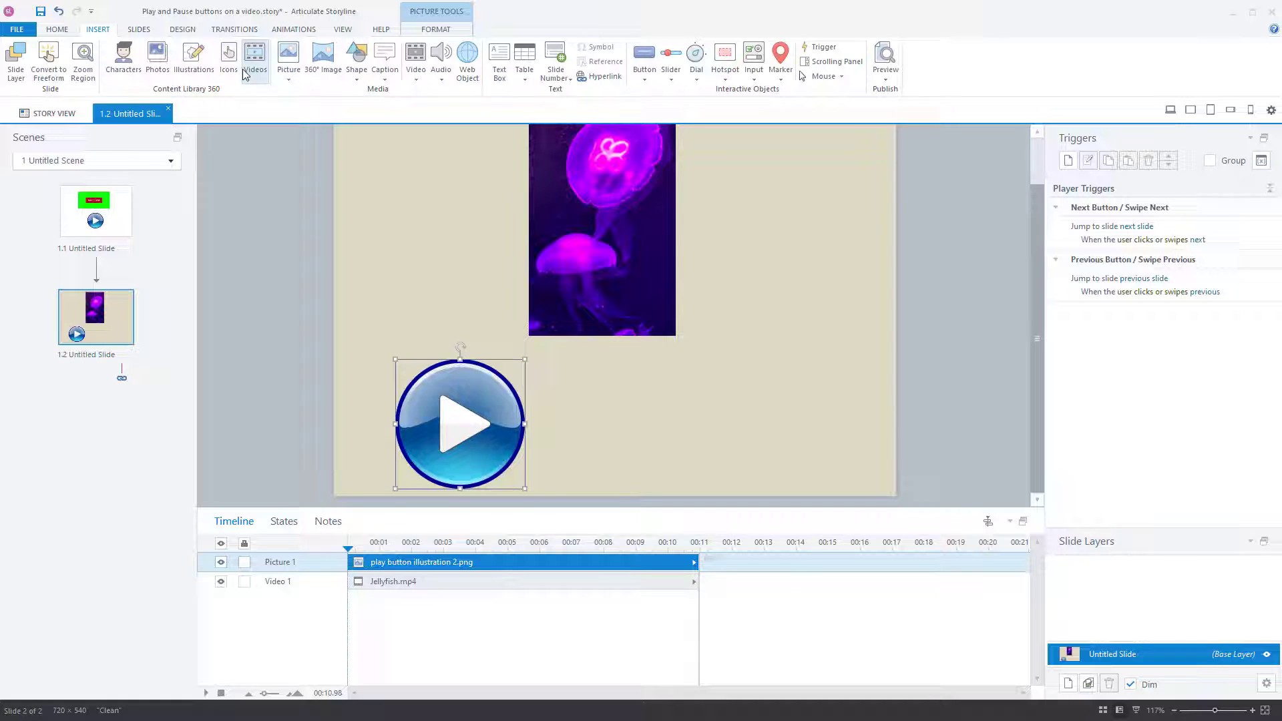
{"action": "left_click", "coordinate": [193, 59]}
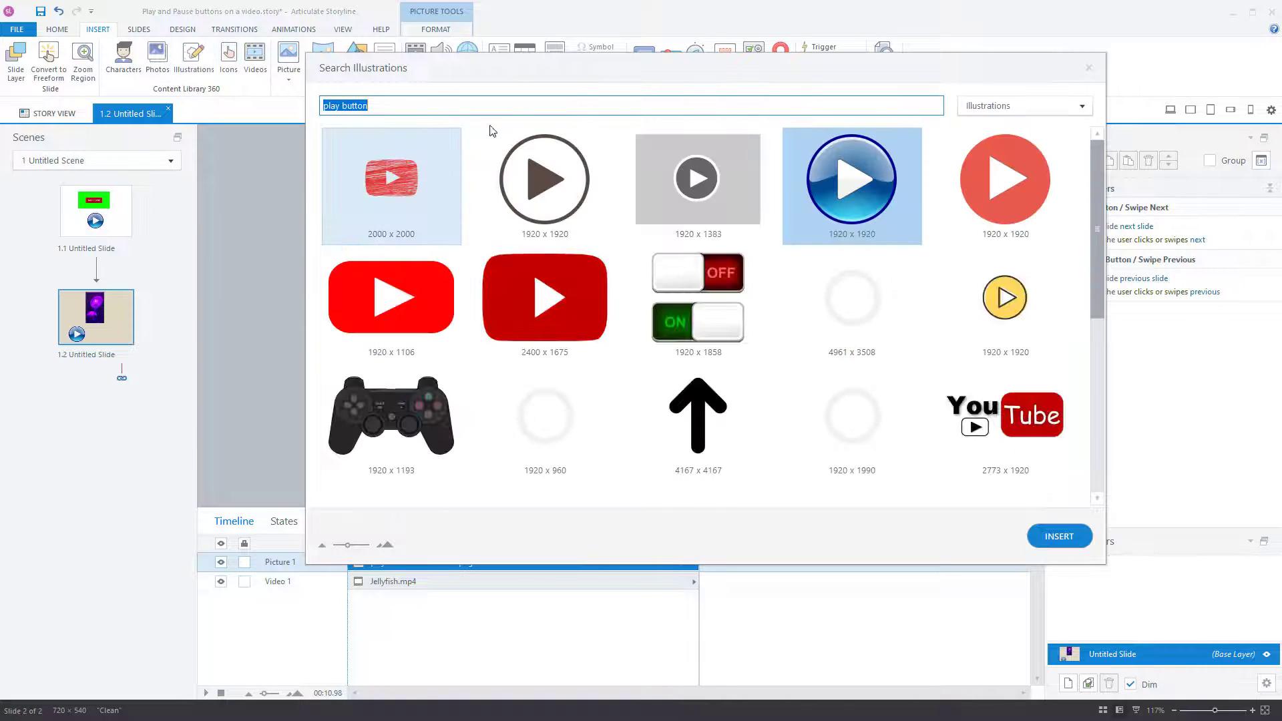
{"action": "left_click_drag", "start_coordinate": [418, 101], "coordinate": [333, 95]}
{"action": "type", "text": "p"}
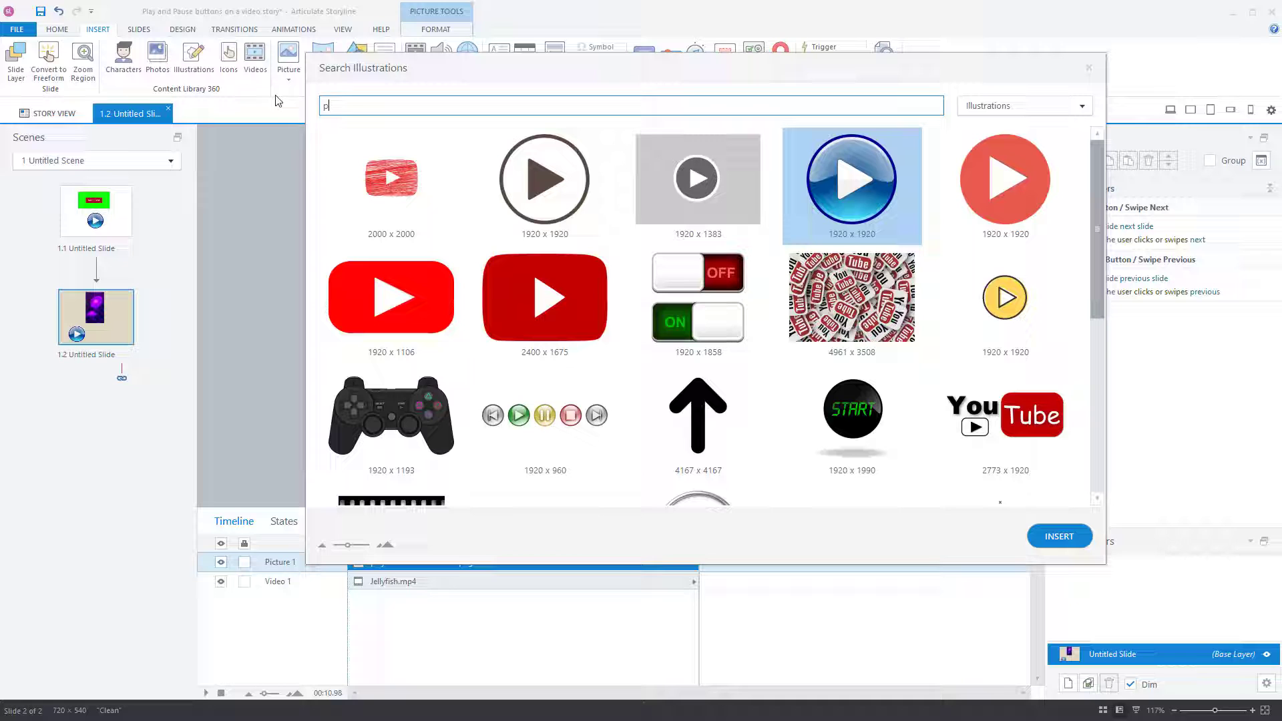
{"action": "type", "text": "ause button"}
{"action": "key", "text": "Return"}
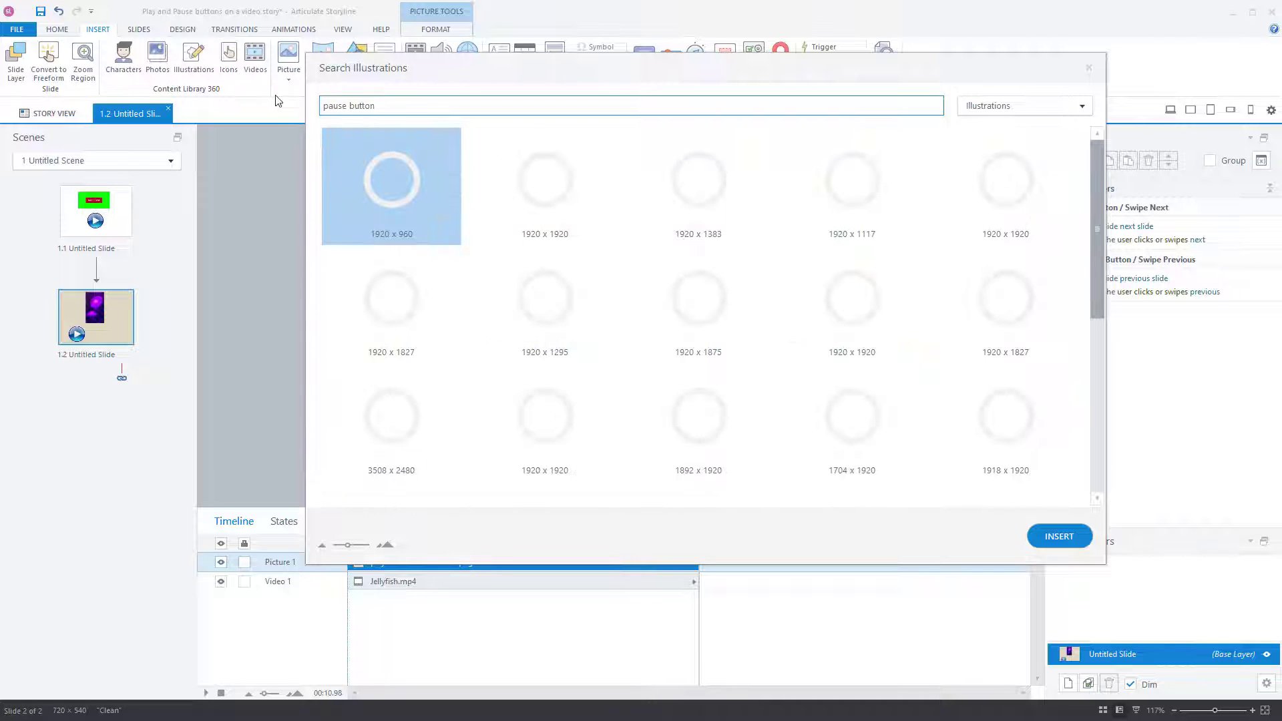
{"action": "left_click", "coordinate": [545, 179]}
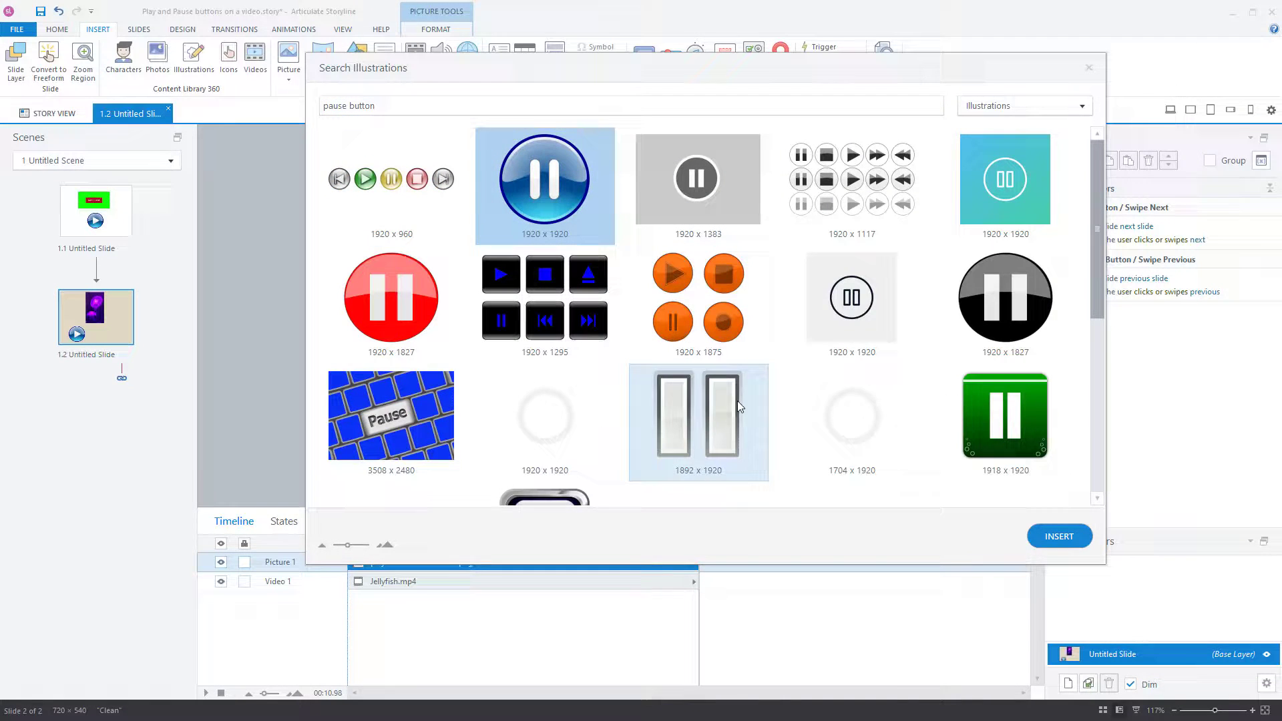
{"action": "left_click", "coordinate": [1059, 537]}
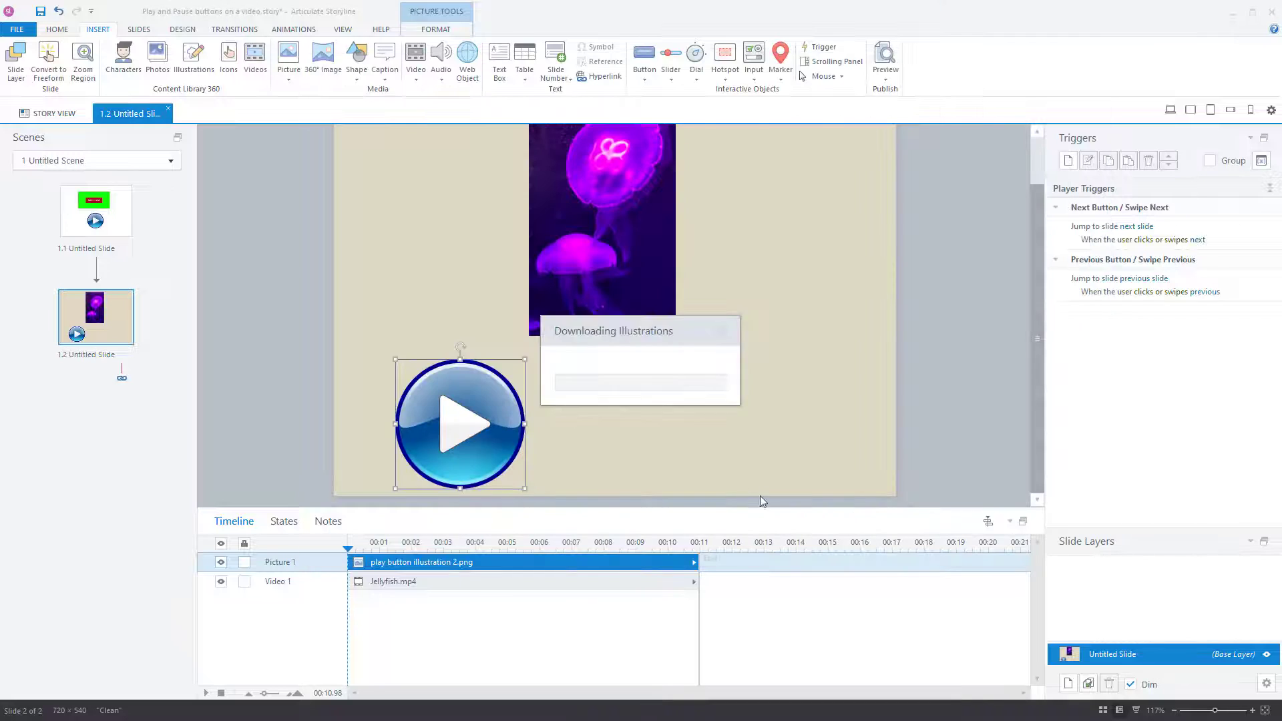
- Shrink the pause button to about 151 px and place it beside the play button
{"action": "scroll", "coordinate": [586, 263], "scroll_direction": "down", "scroll_amount": 1}
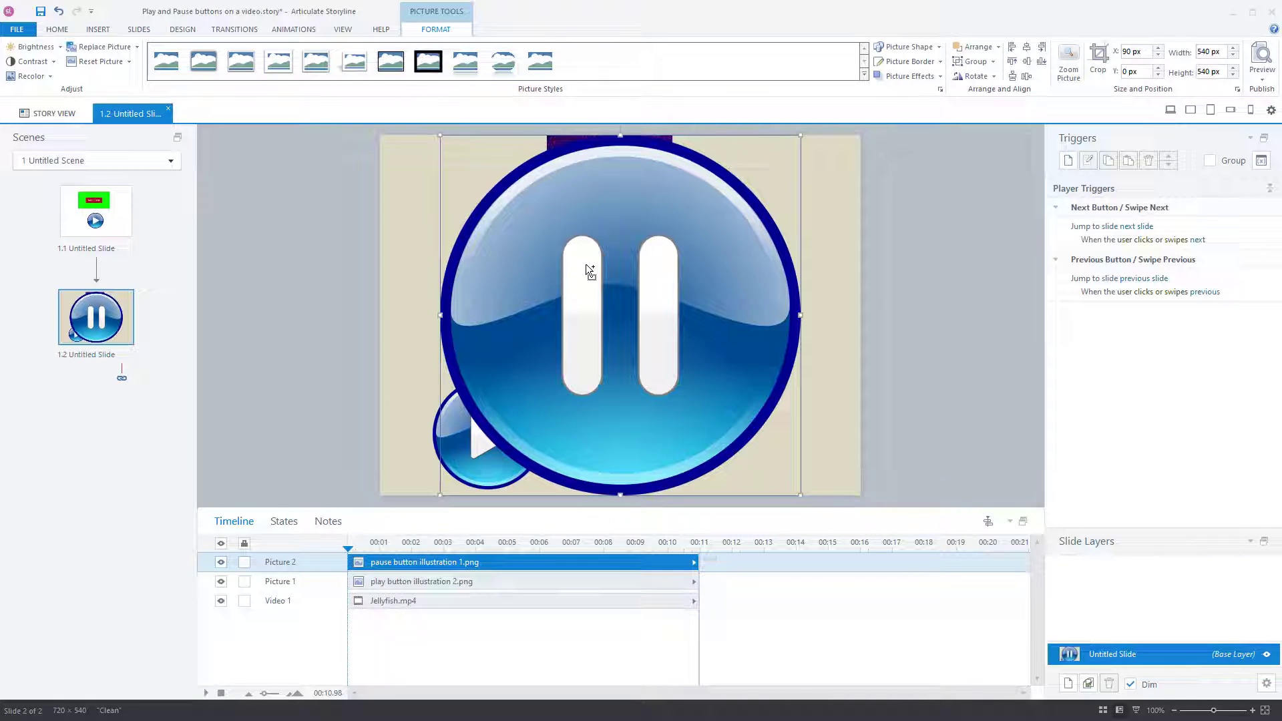
{"action": "left_click_drag", "start_coordinate": [438, 137], "coordinate": [699, 394]}
{"action": "mouse_move", "coordinate": [768, 451]}
{"action": "left_mouse_down"}
{"action": "mouse_move", "coordinate": [620, 441]}
{"action": "mouse_move", "coordinate": [657, 490]}
{"action": "mouse_move", "coordinate": [744, 447]}
{"action": "left_mouse_up"}
{"action": "left_click", "coordinate": [728, 439]}
{"action": "left_click_drag", "start_coordinate": [491, 446], "coordinate": [558, 449]}
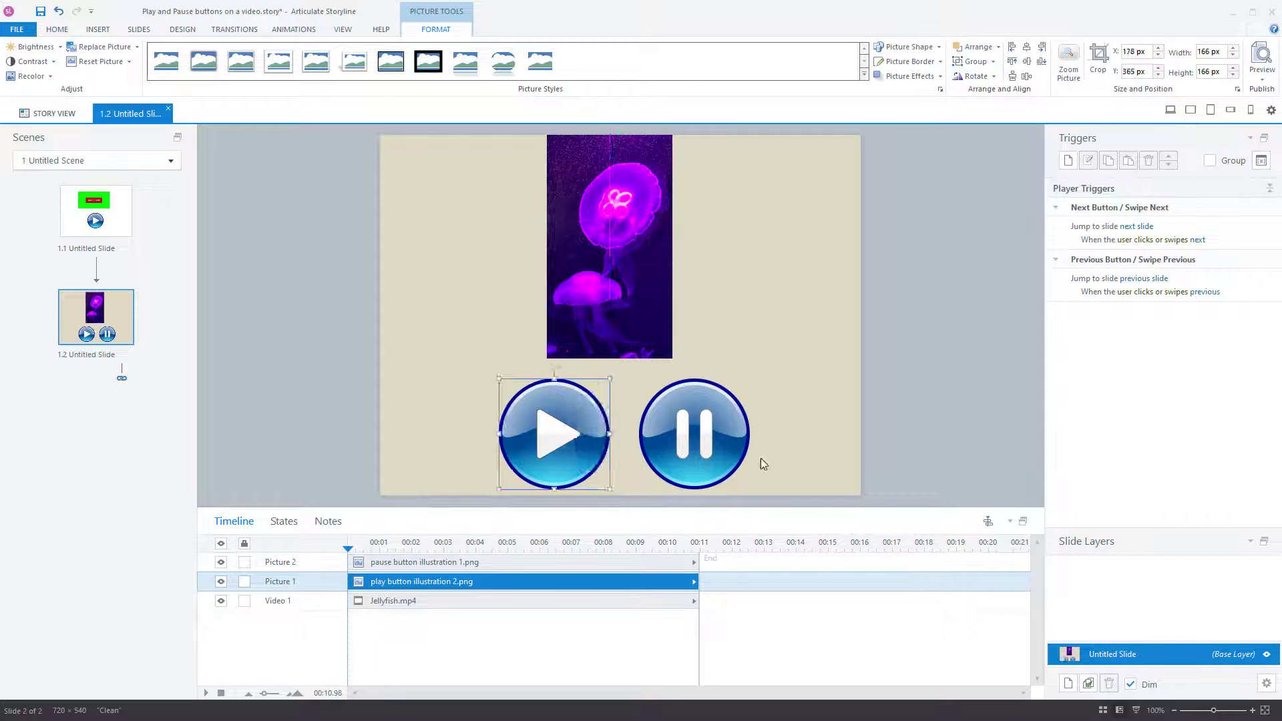
{"action": "left_click", "coordinate": [835, 442]}
{"action": "left_click_drag", "start_coordinate": [679, 444], "coordinate": [663, 444]}
{"action": "left_click", "coordinate": [868, 436]}
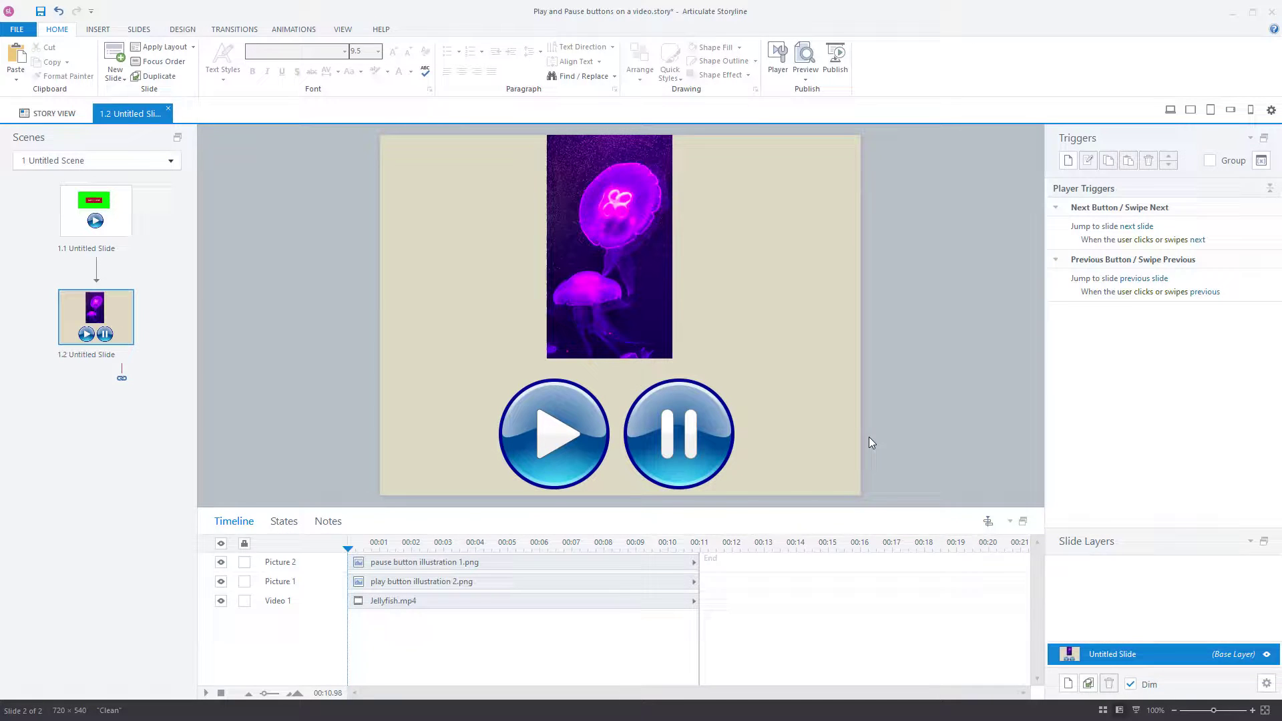
- Add a trigger: Pause media Video 1 when the timeline starts on This Slide
{"action": "left_click", "coordinate": [614, 232]}
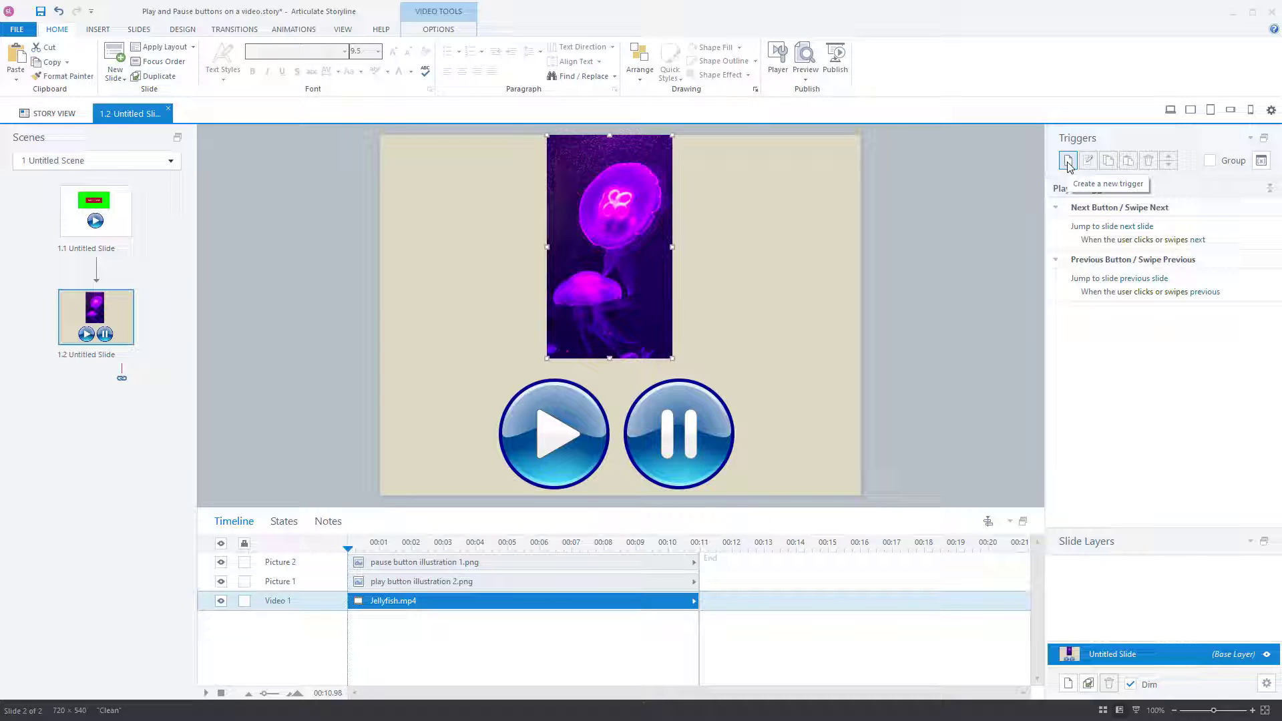
{"action": "left_click", "coordinate": [1068, 161]}
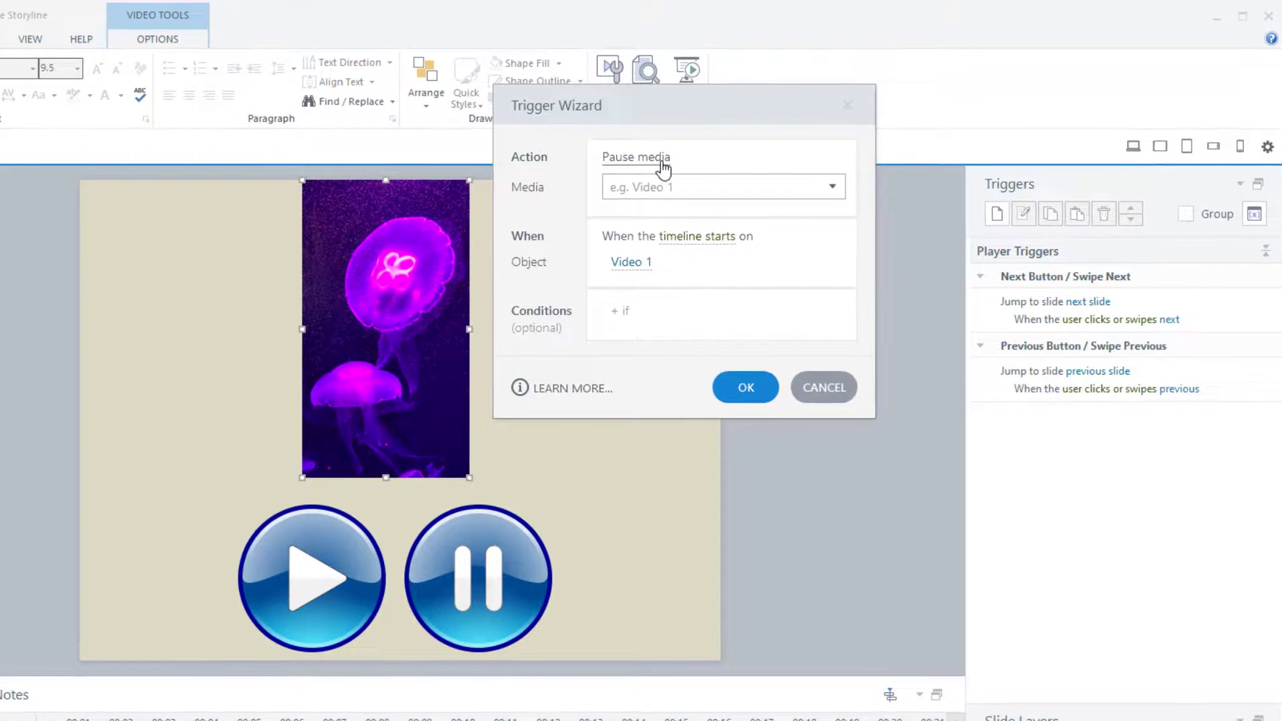
{"action": "left_click", "coordinate": [661, 163]}
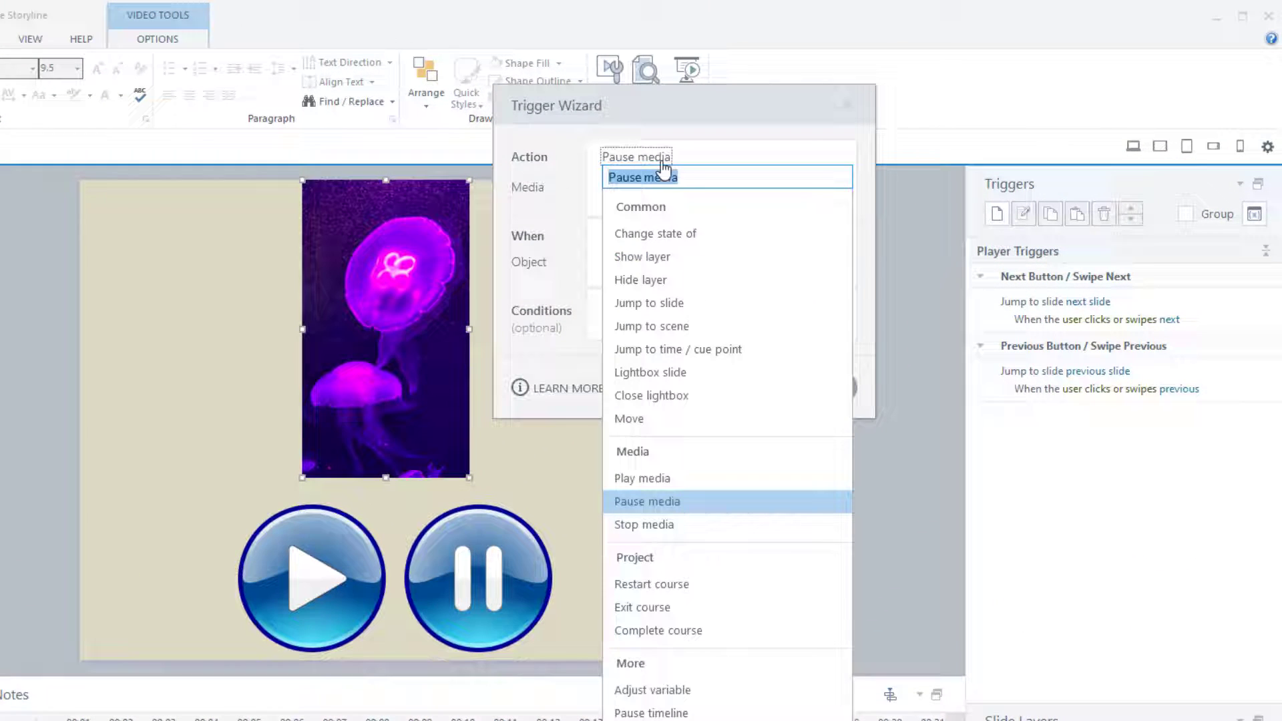
{"action": "left_click", "coordinate": [658, 501]}
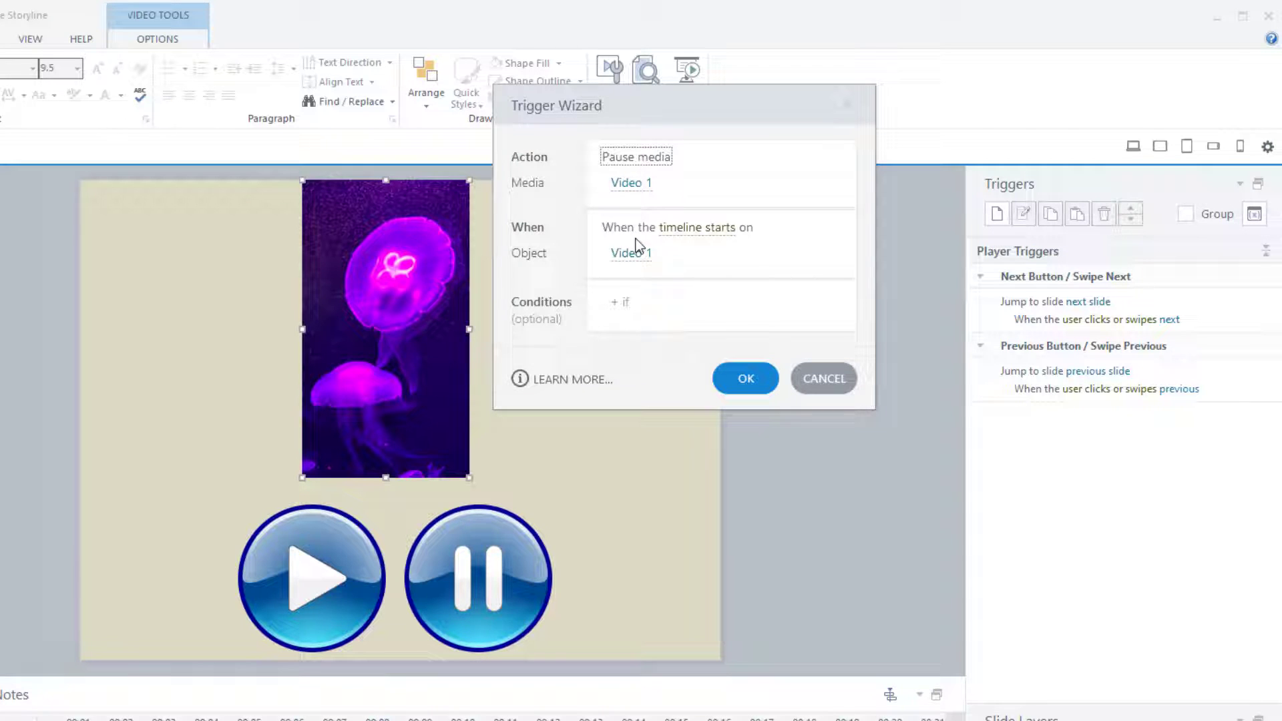
{"action": "left_click", "coordinate": [707, 233]}
{"action": "left_click", "coordinate": [813, 216]}
{"action": "left_click", "coordinate": [633, 256]}
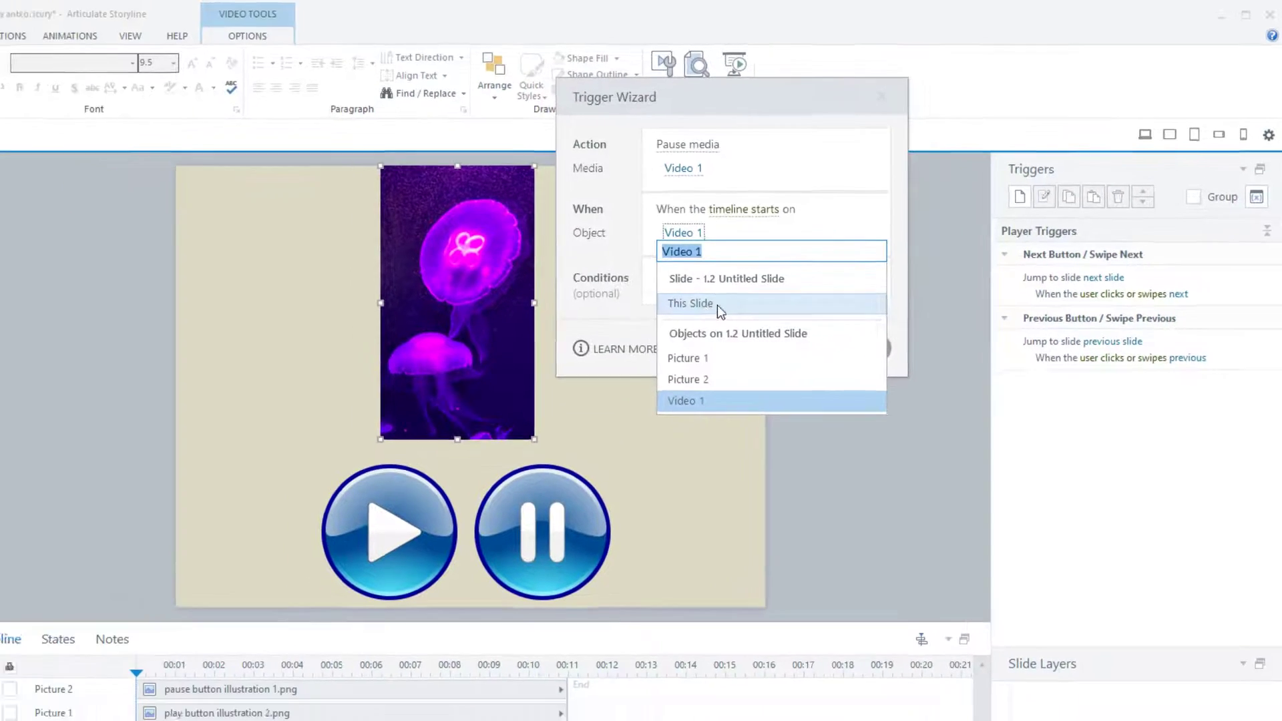
{"action": "left_click", "coordinate": [651, 335]}
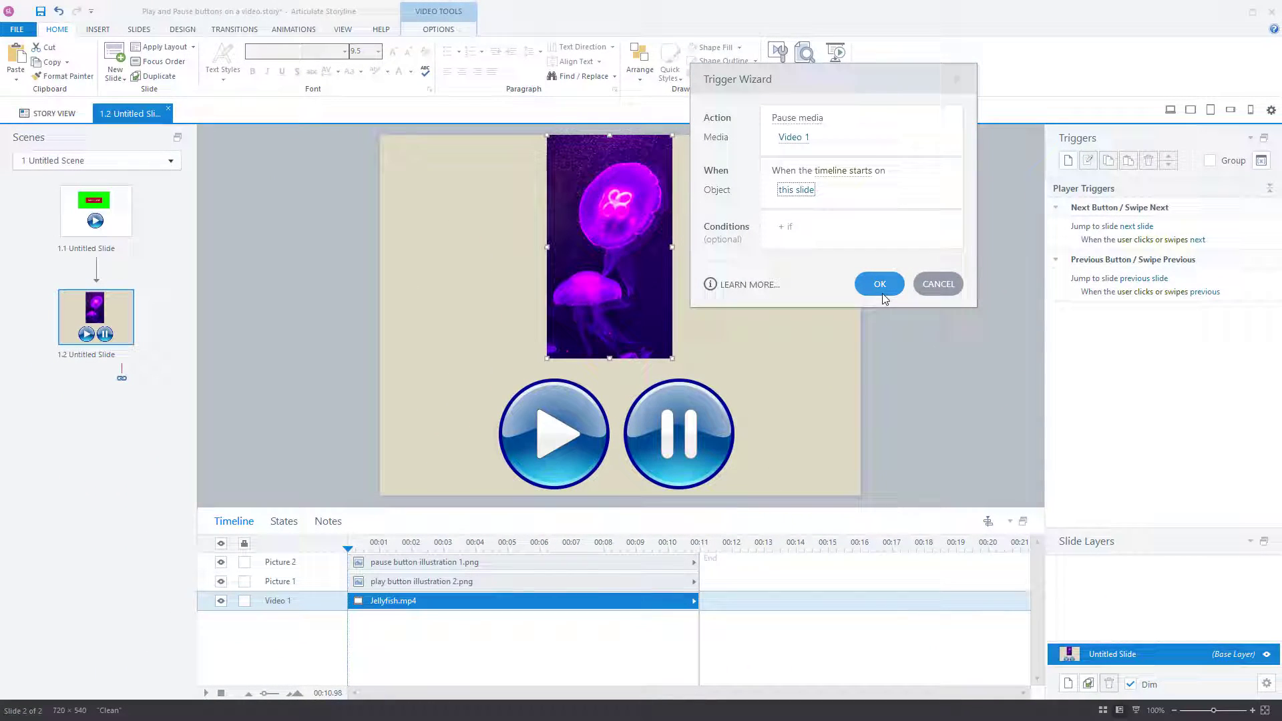
{"action": "left_click", "coordinate": [879, 283]}
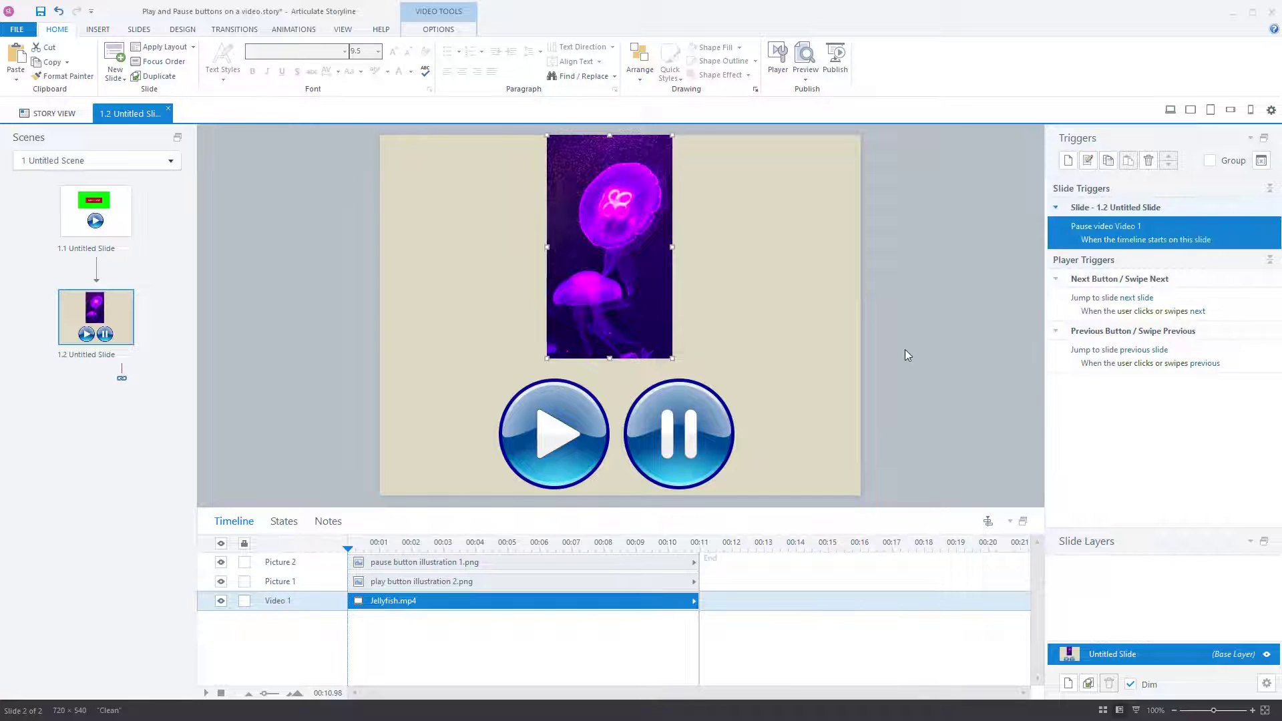
{"action": "left_click", "coordinate": [904, 349]}
{"action": "left_click", "coordinate": [805, 79]}
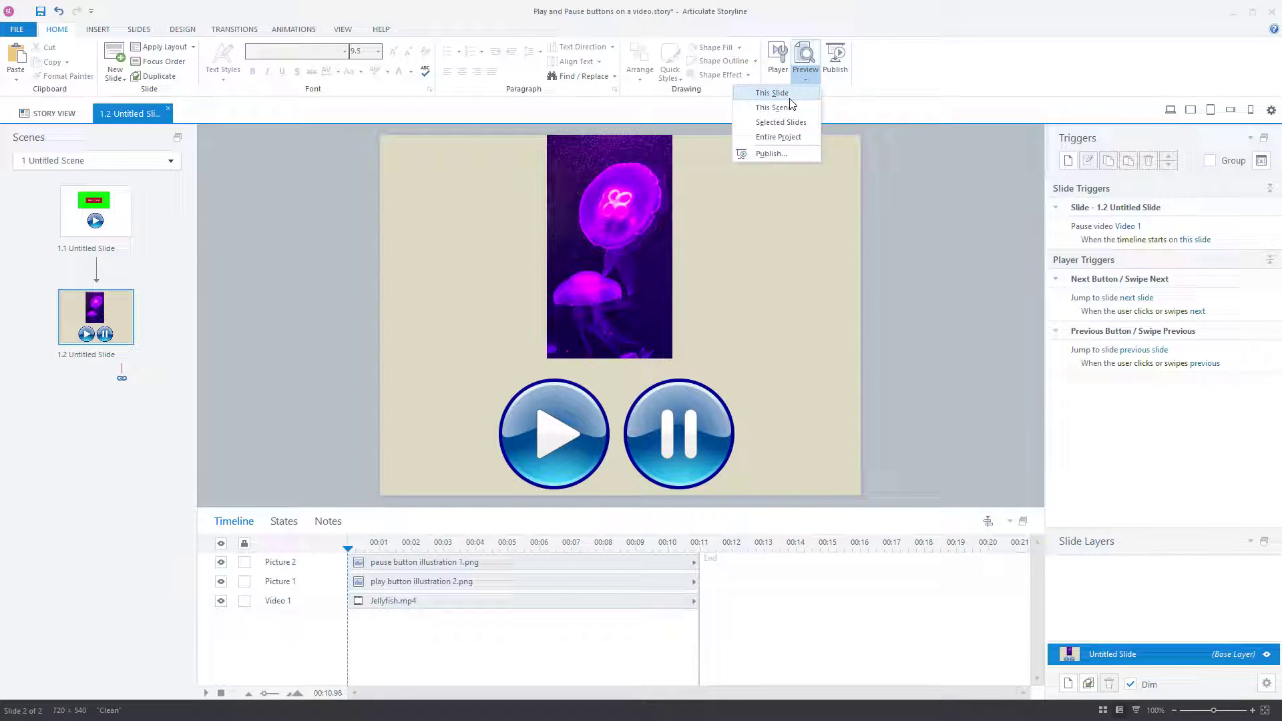
{"action": "left_click", "coordinate": [772, 91]}
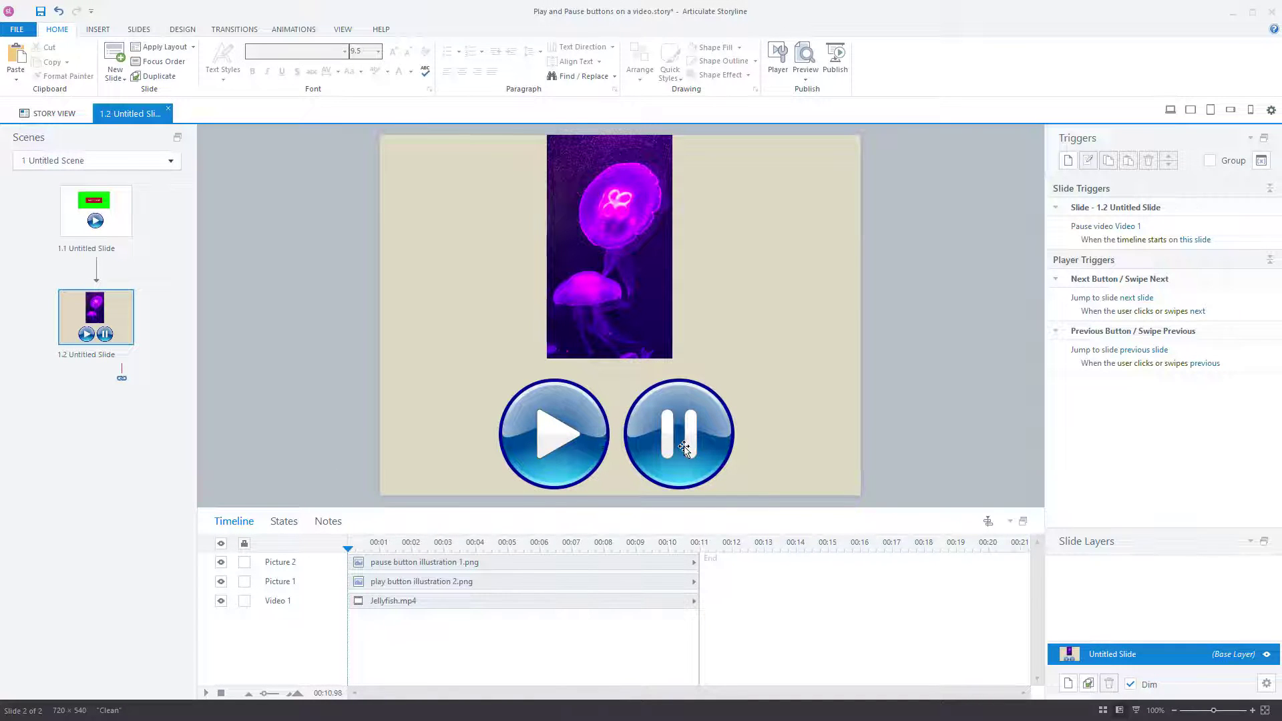
- Set the pause button picture's Initial state to Hidden on the States tab
{"action": "left_click", "coordinate": [705, 448]}
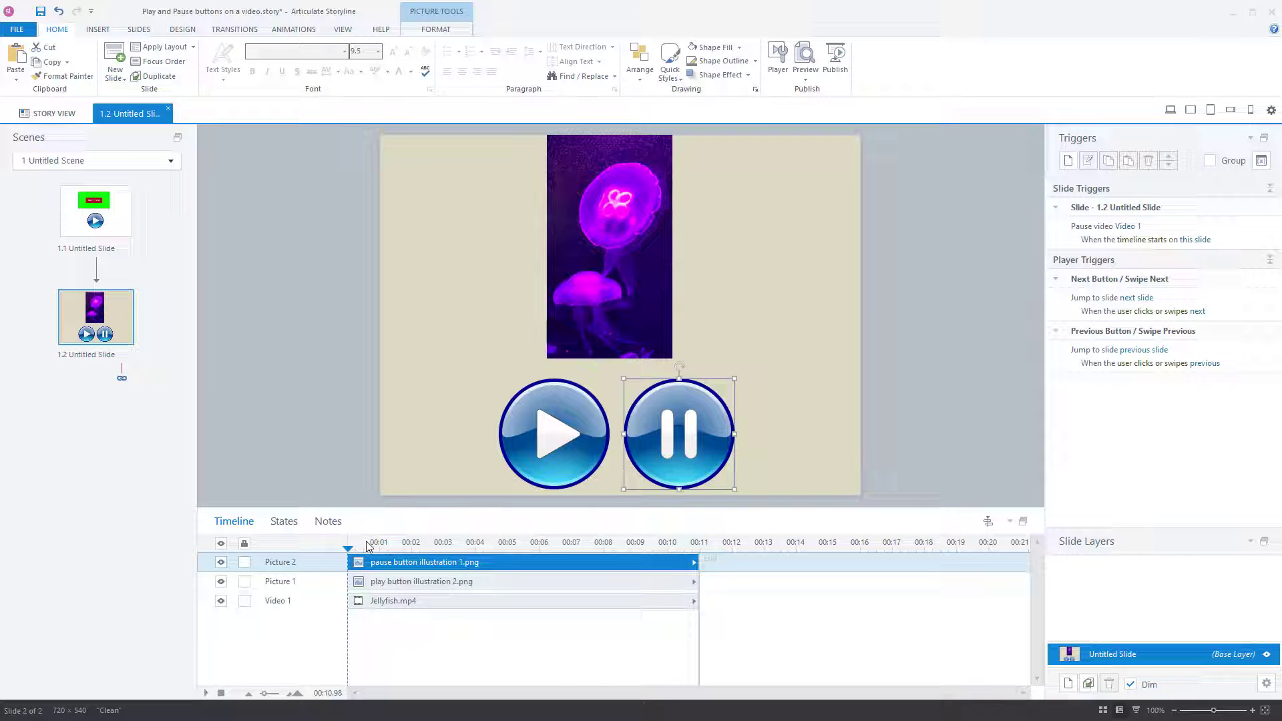
{"action": "left_click", "coordinate": [284, 521]}
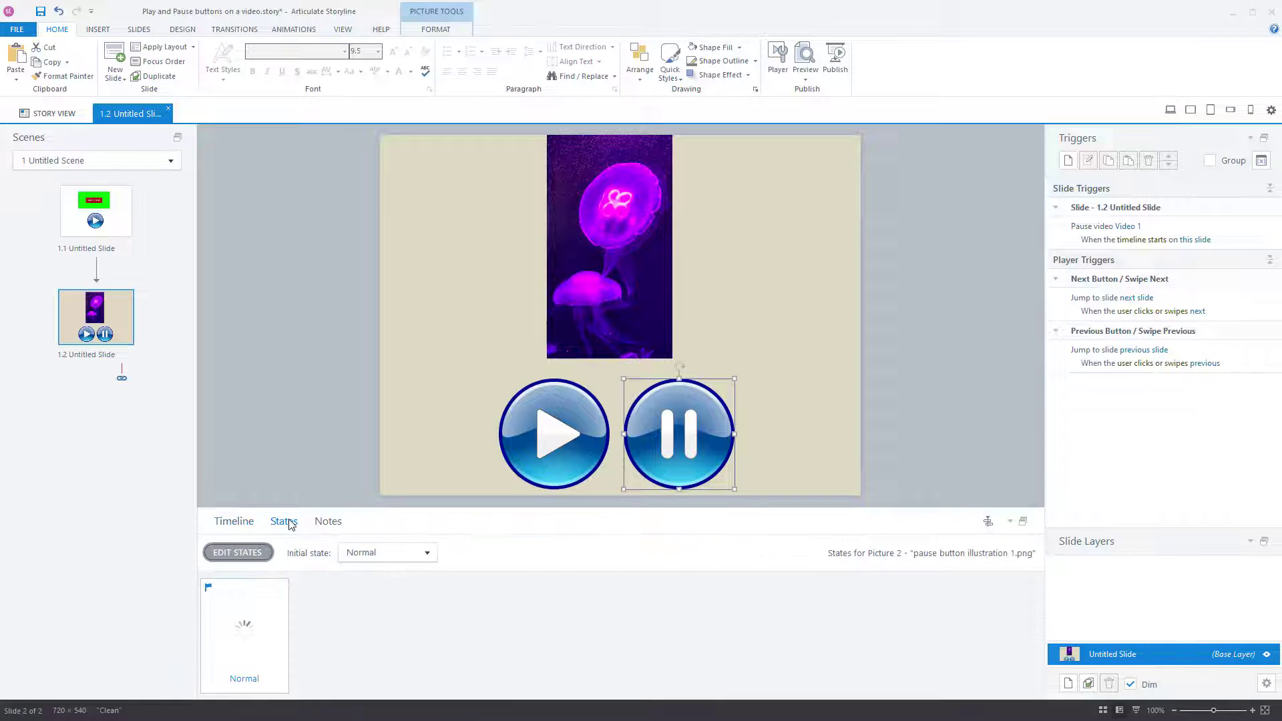
{"action": "left_click", "coordinate": [352, 557]}
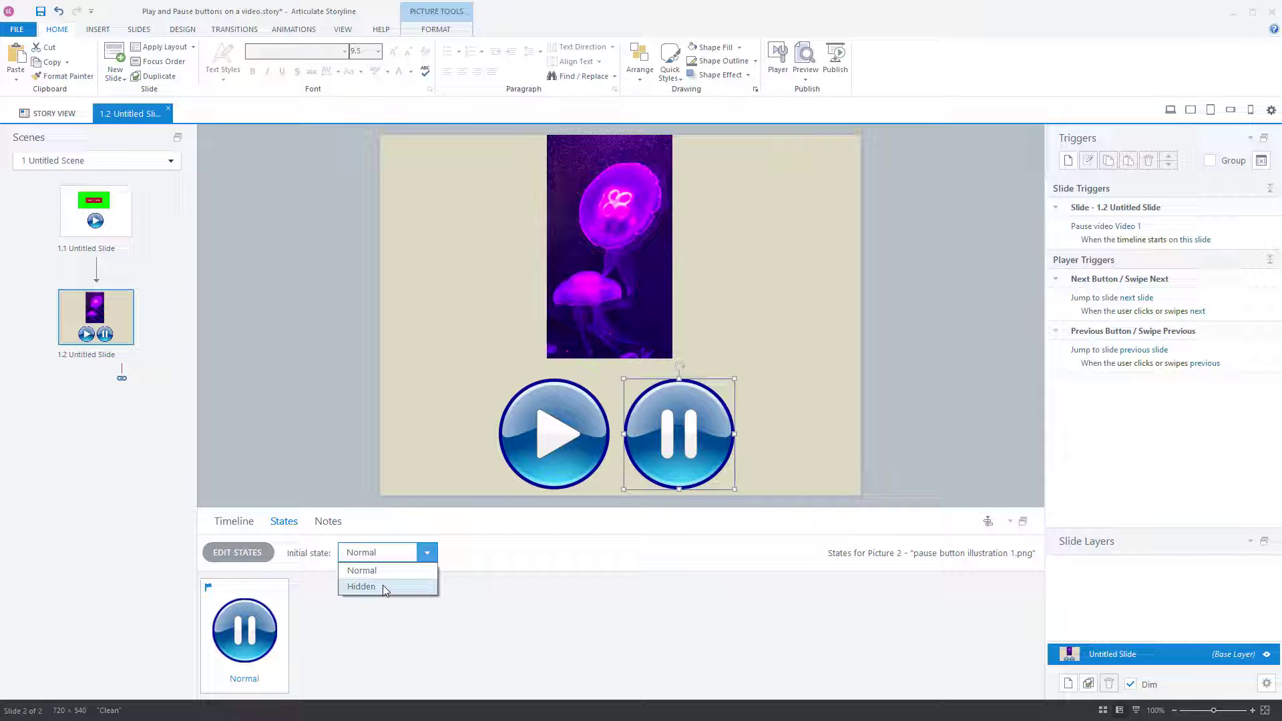
{"action": "left_click", "coordinate": [383, 585]}
{"action": "left_click", "coordinate": [803, 438]}
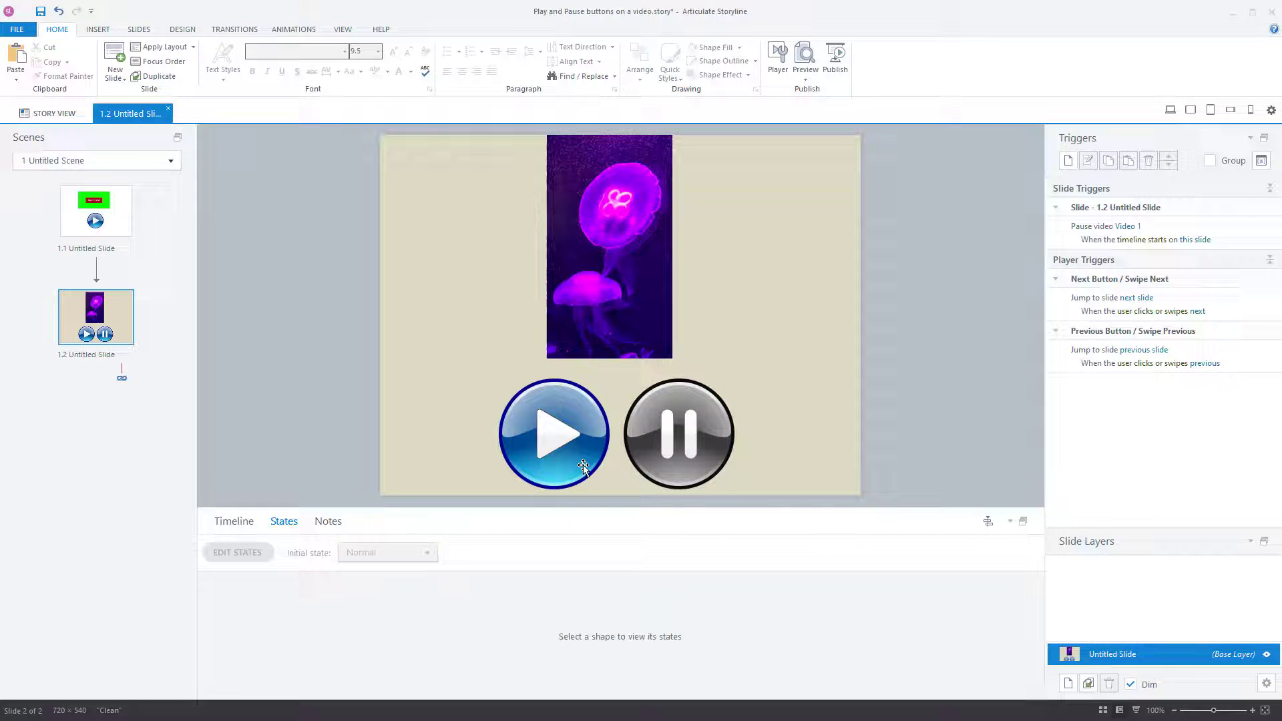
{"action": "left_click", "coordinate": [666, 447]}
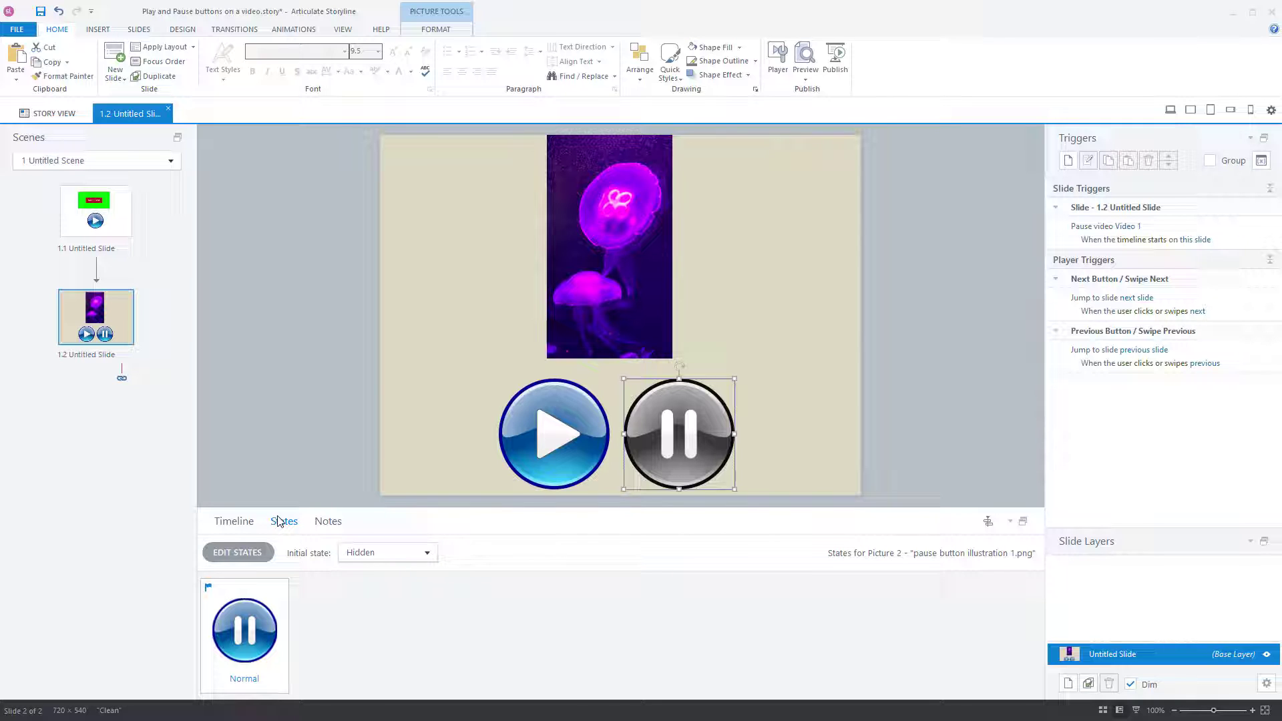
{"action": "left_click", "coordinate": [381, 553]}
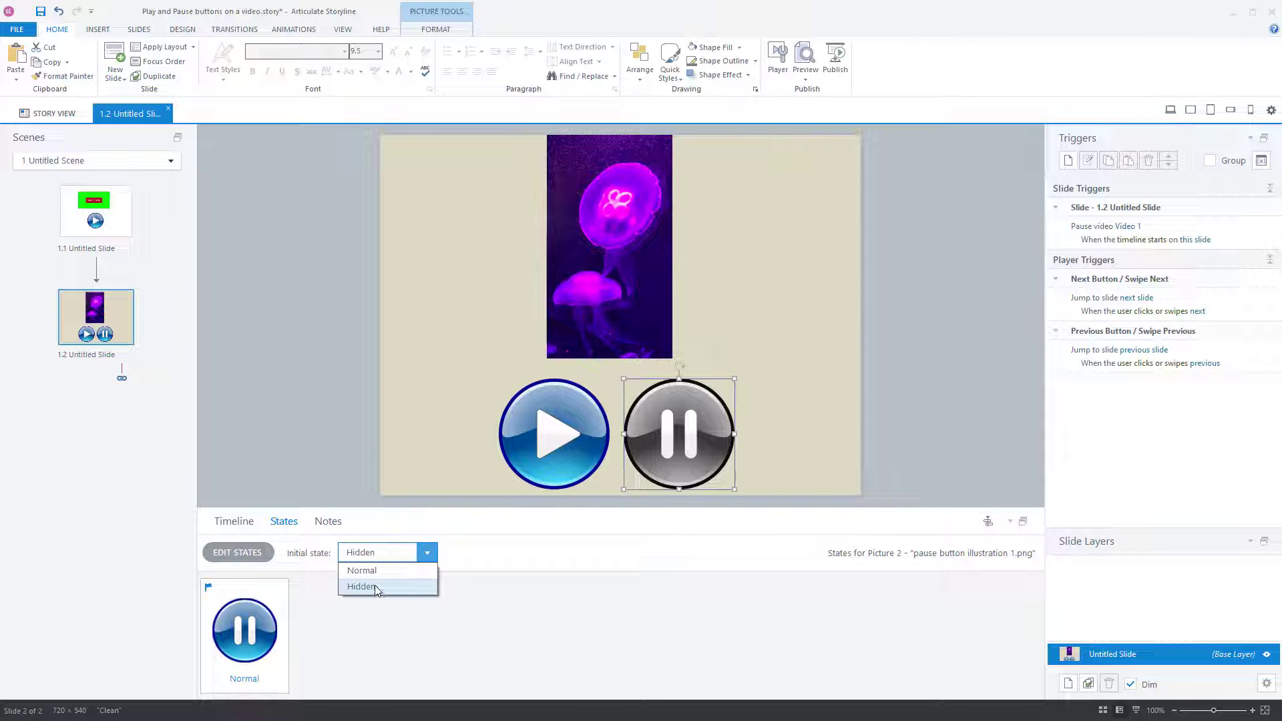
{"action": "left_click", "coordinate": [374, 586]}
{"action": "left_click", "coordinate": [233, 521]}
- Rename the Picture 2 timeline object to 'Pause'
{"action": "left_click", "coordinate": [369, 457]}
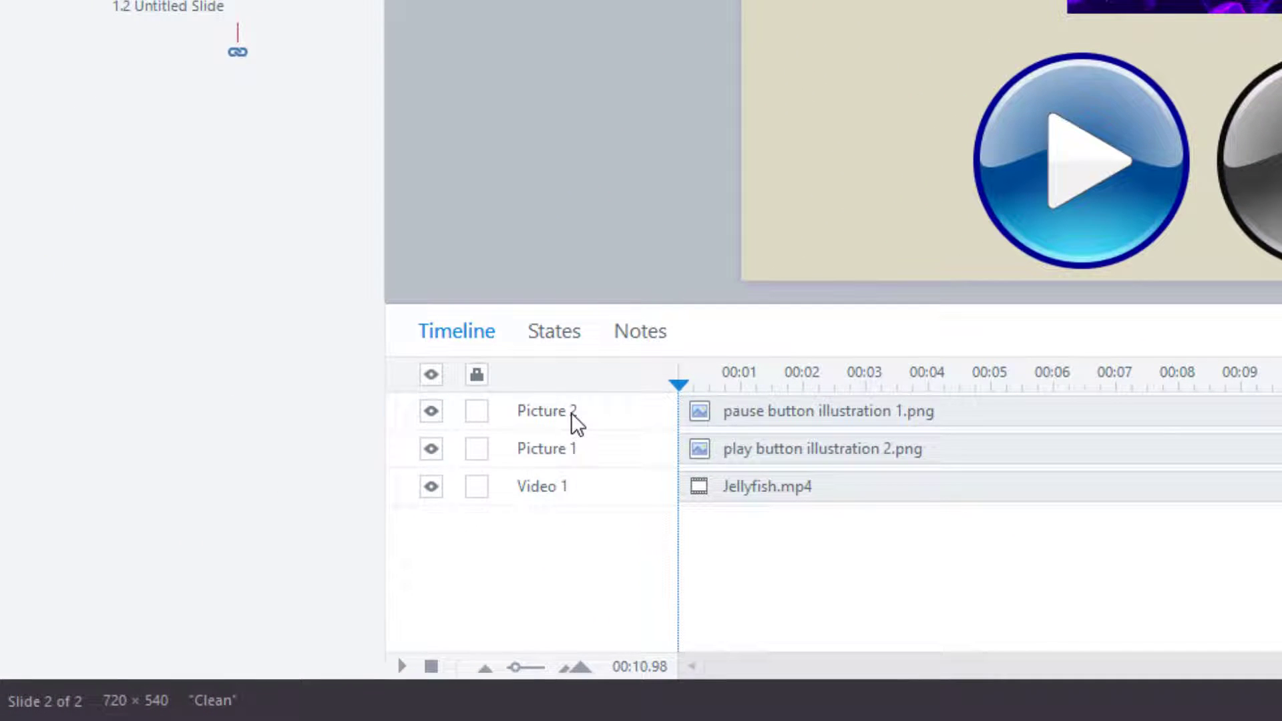
{"action": "left_click", "coordinate": [571, 413]}
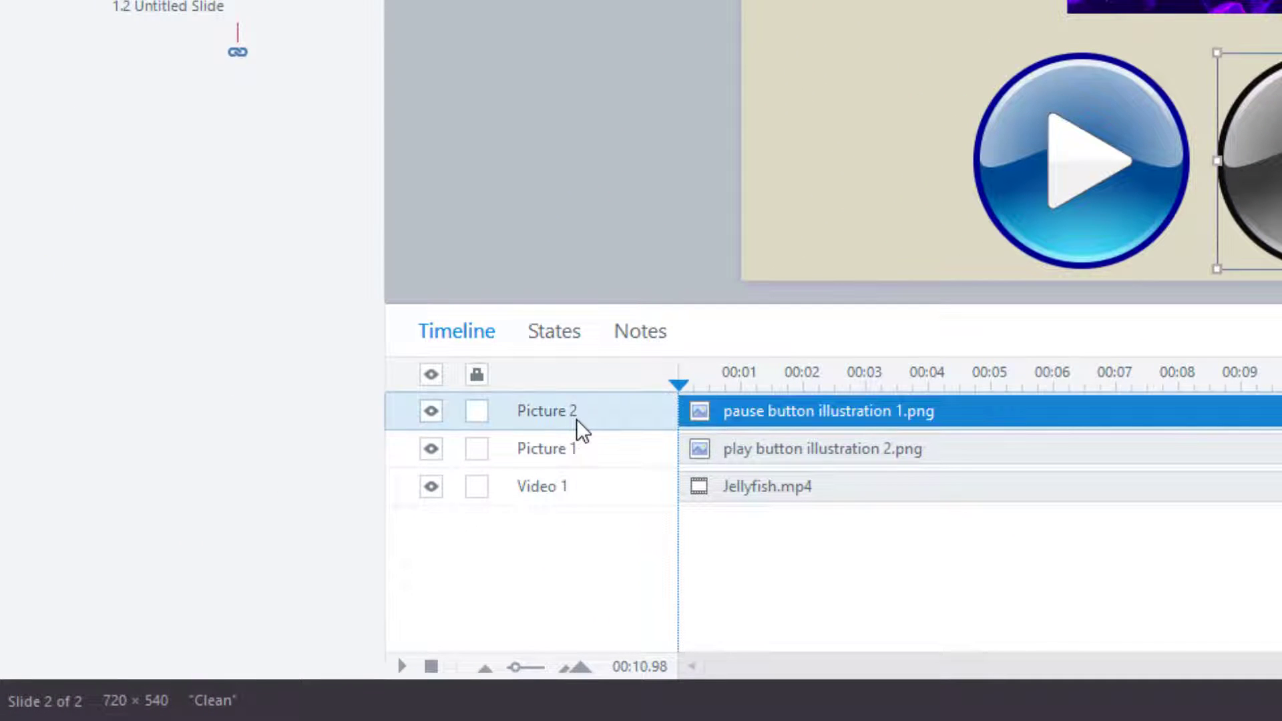
{"action": "right_click", "coordinate": [575, 419]}
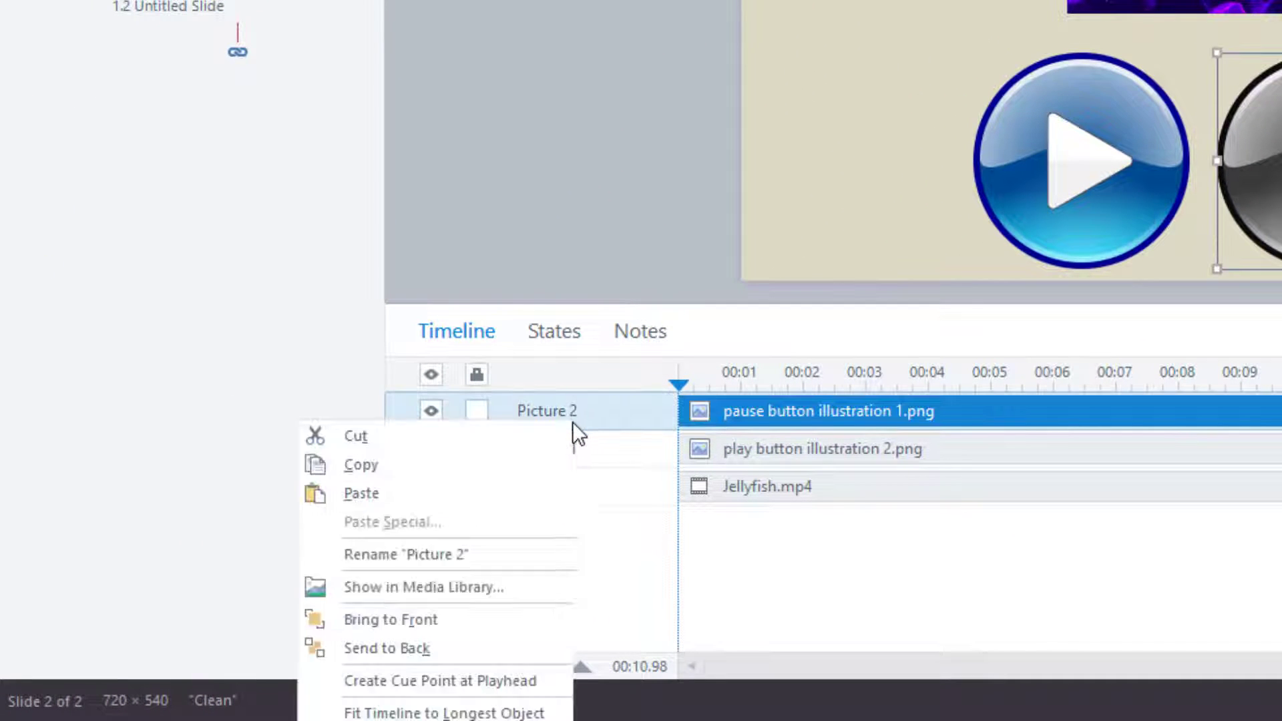
{"action": "left_click", "coordinate": [444, 559]}
{"action": "type", "text": "Pause"}
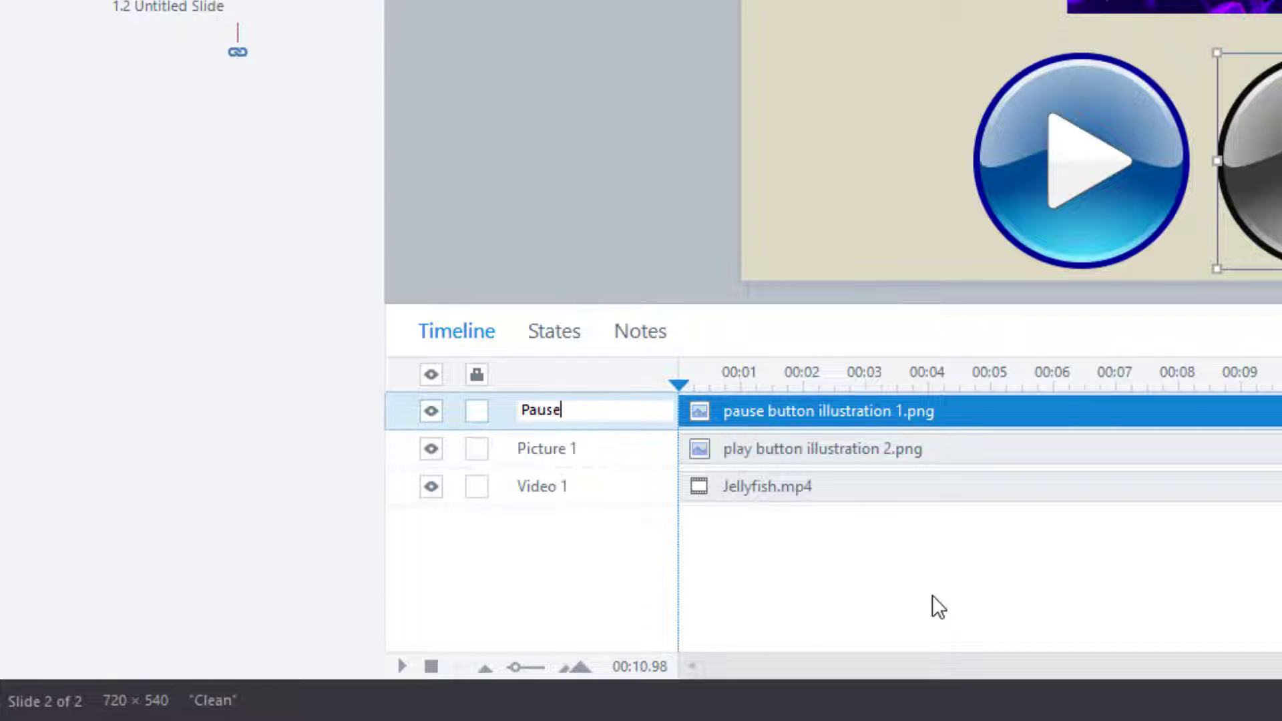
{"action": "key", "text": "Return"}
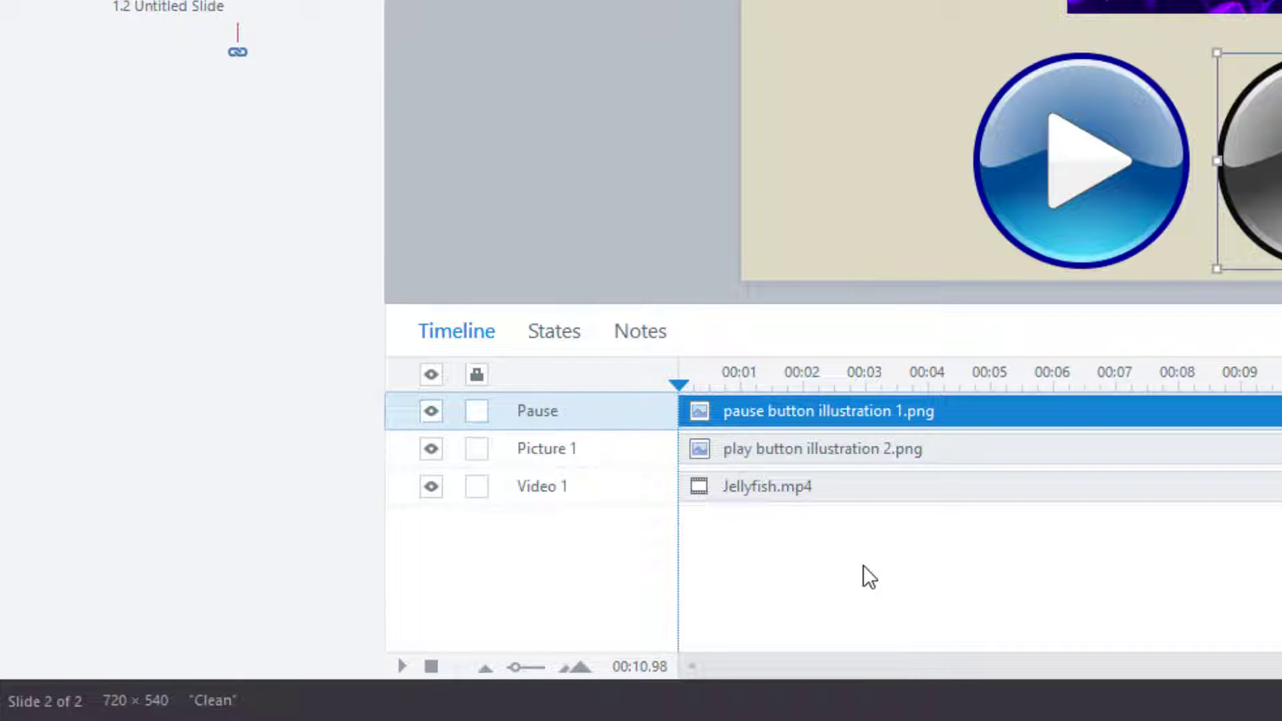
- Rename the Picture 1 timeline object to 'Play'
{"action": "left_click", "coordinate": [596, 440]}
{"action": "right_click", "coordinate": [596, 441]}
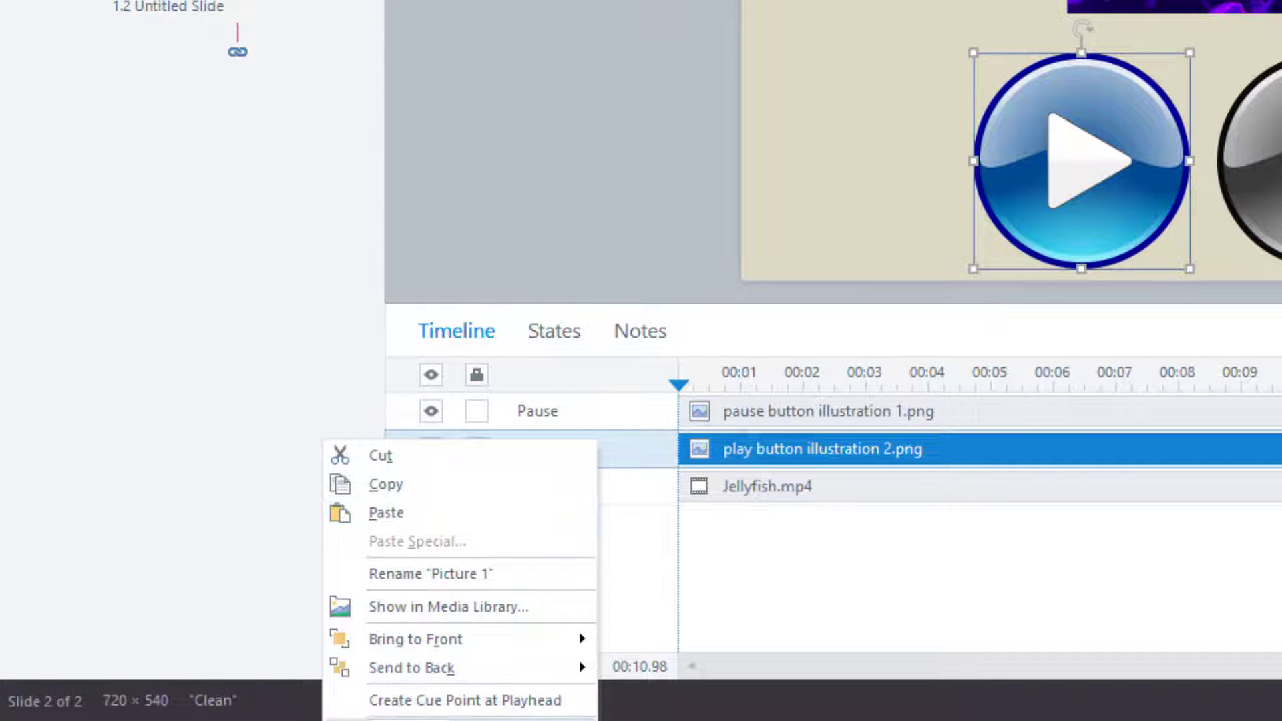
{"action": "left_click", "coordinate": [441, 573]}
{"action": "type", "text": "Play"}
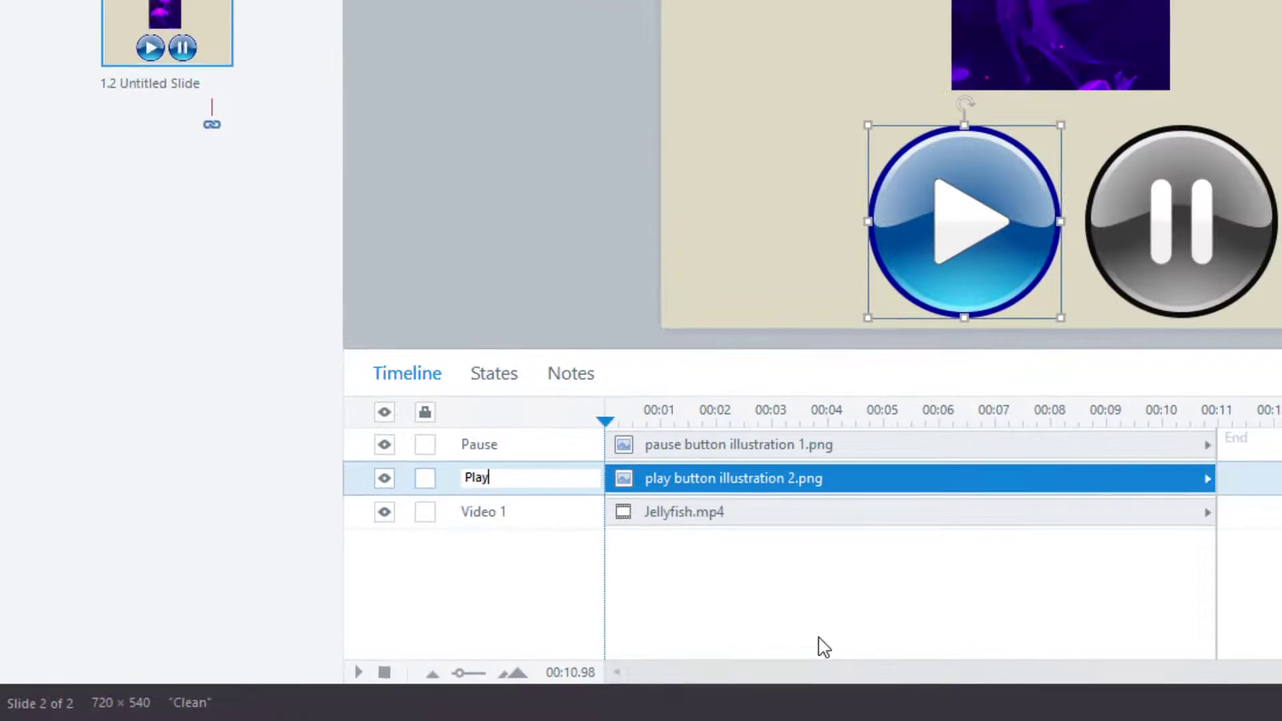
{"action": "key", "text": "Return"}
{"action": "left_click", "coordinate": [861, 450]}
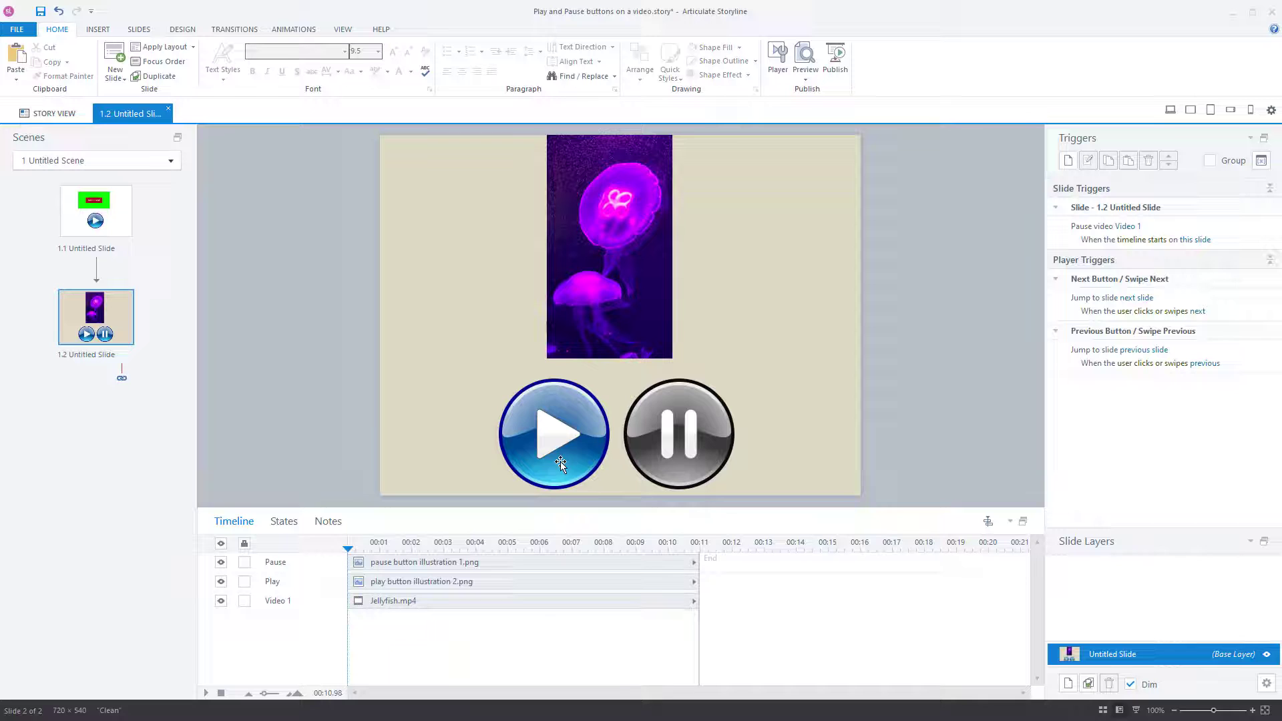
{"action": "left_click", "coordinate": [547, 466]}
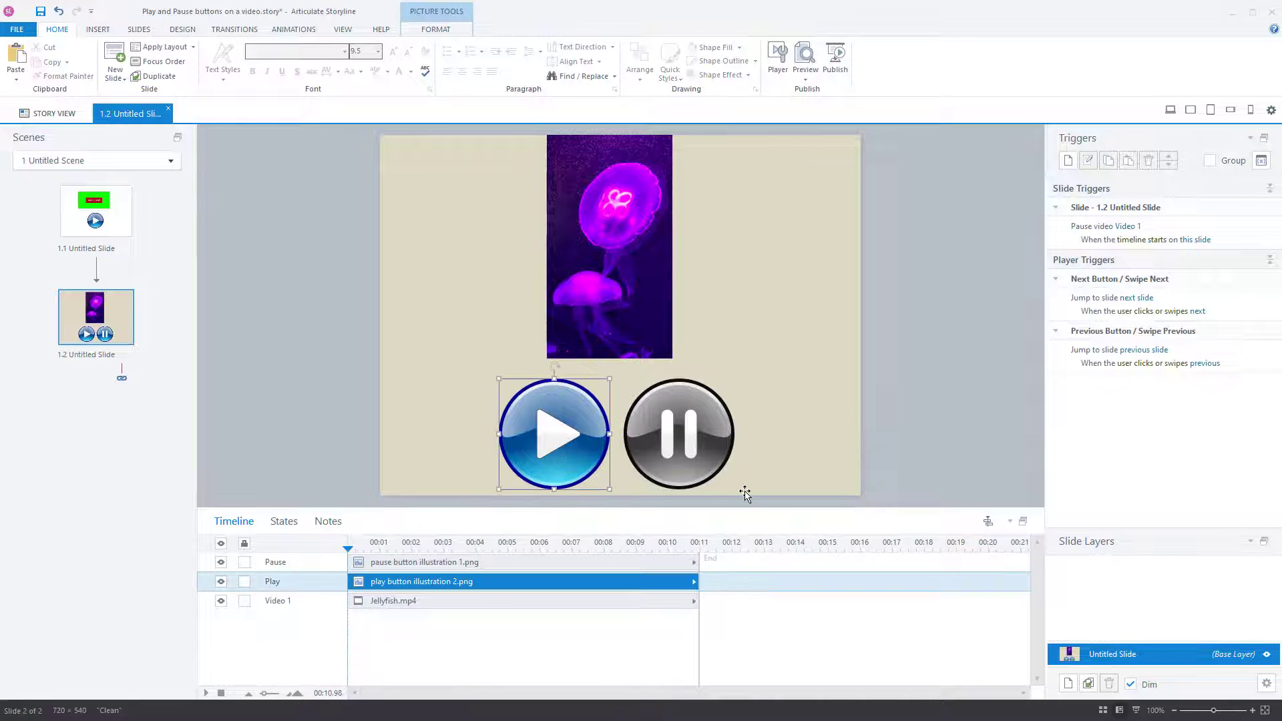
- Add a trigger on Play: Play media Video 1 when the user clicks
{"action": "left_click", "coordinate": [1068, 161]}
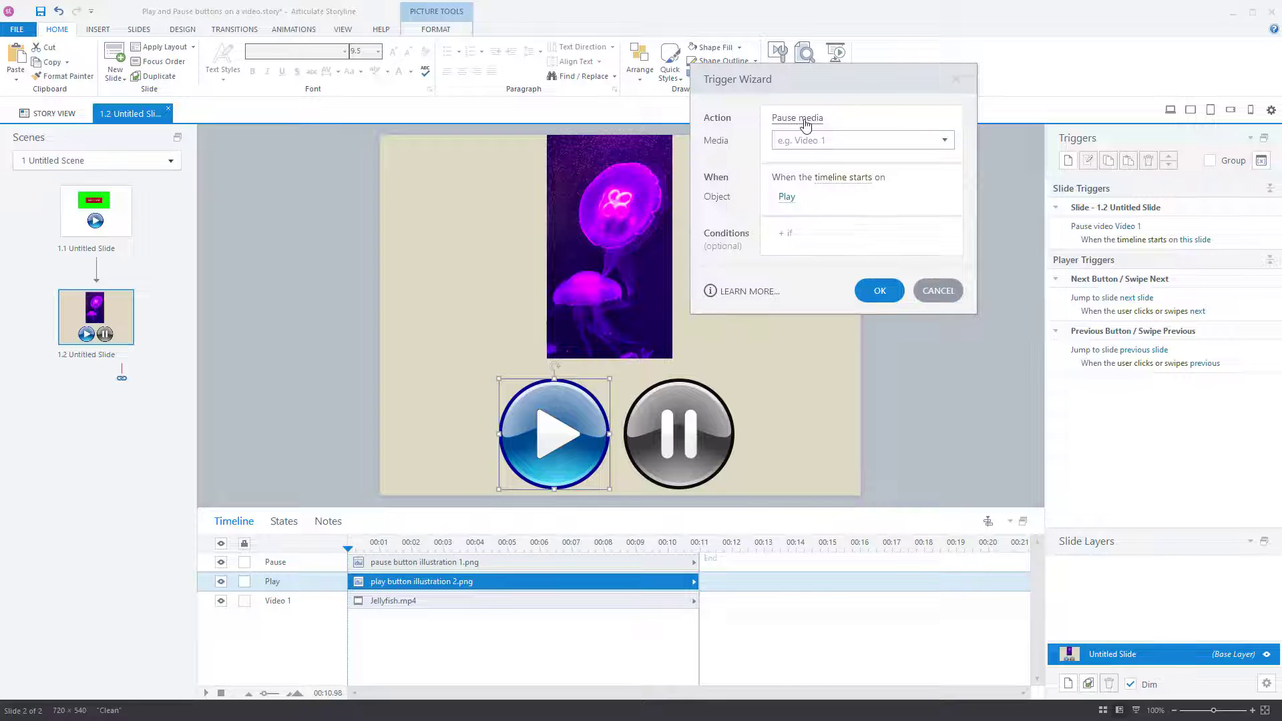
{"action": "left_click", "coordinate": [803, 120]}
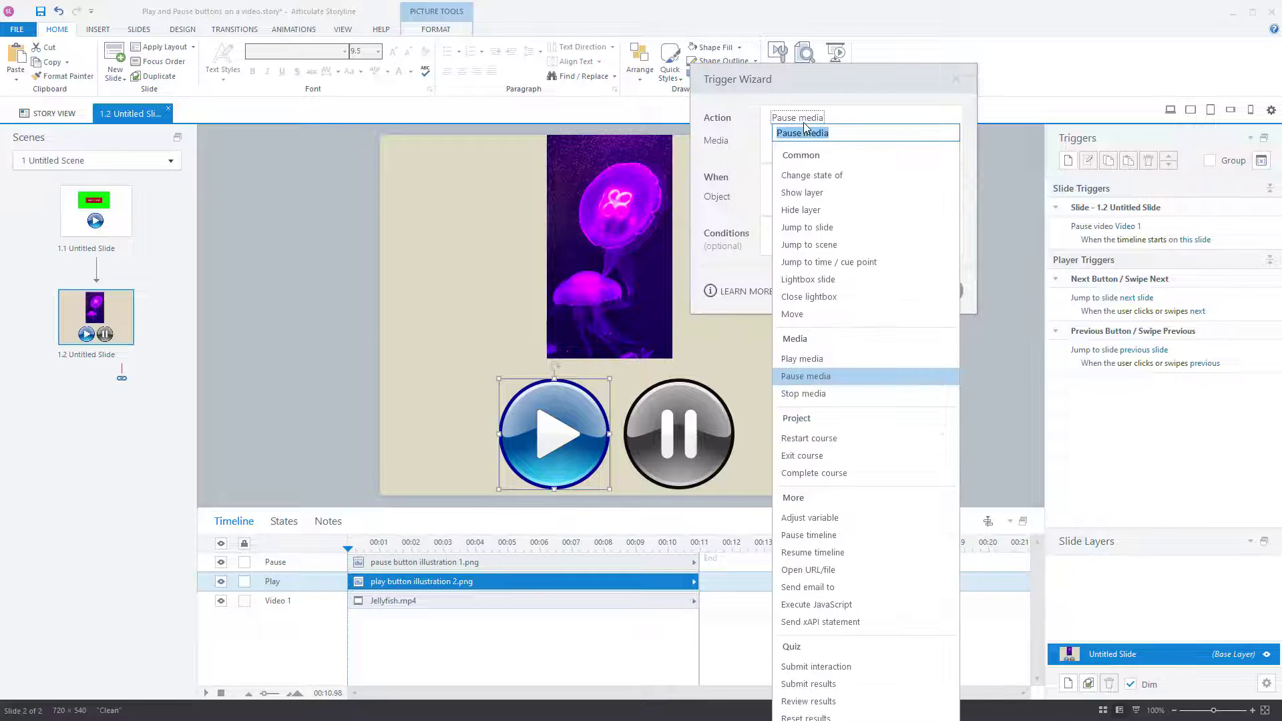
{"action": "left_click", "coordinate": [822, 360]}
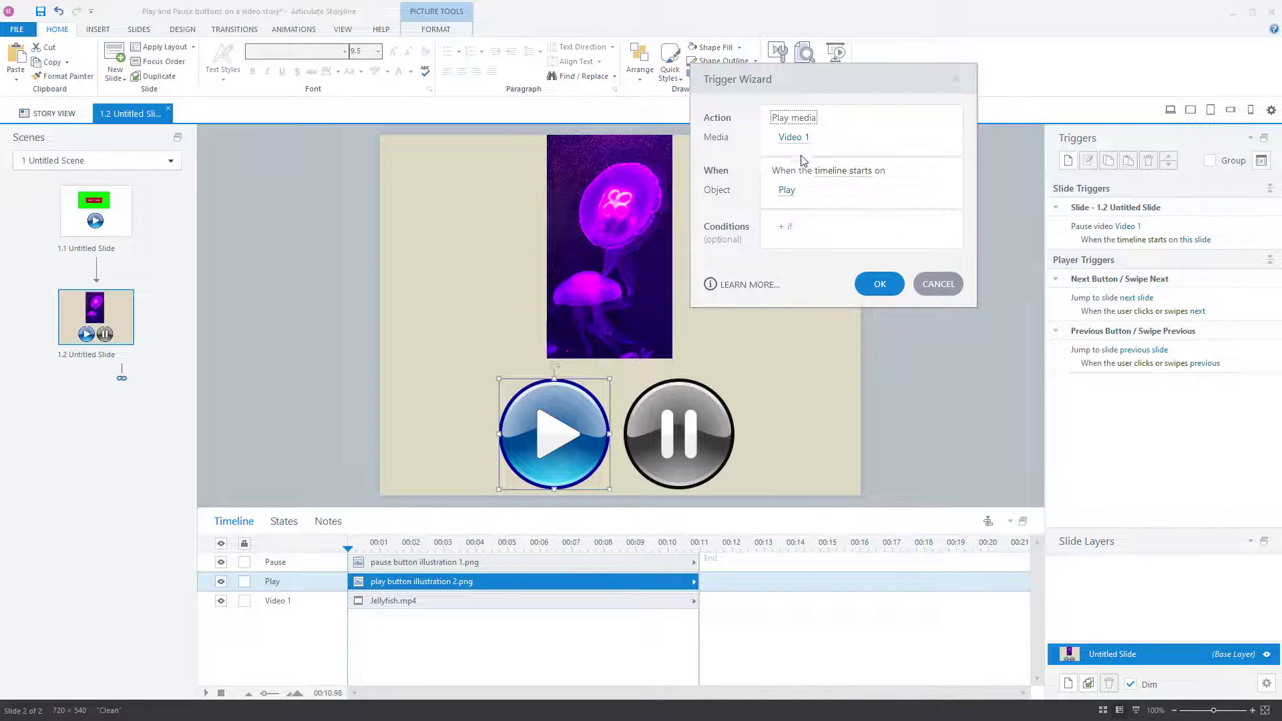
{"action": "left_click", "coordinate": [798, 141]}
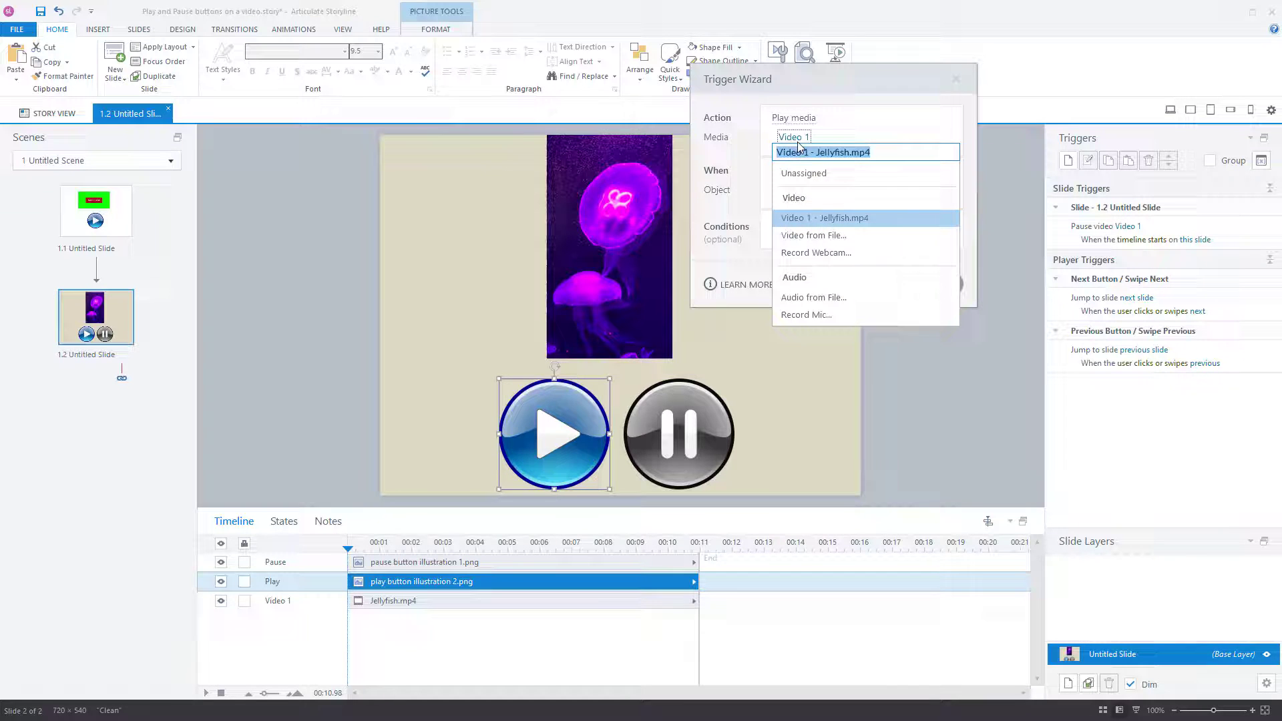
{"action": "left_click", "coordinate": [837, 155]}
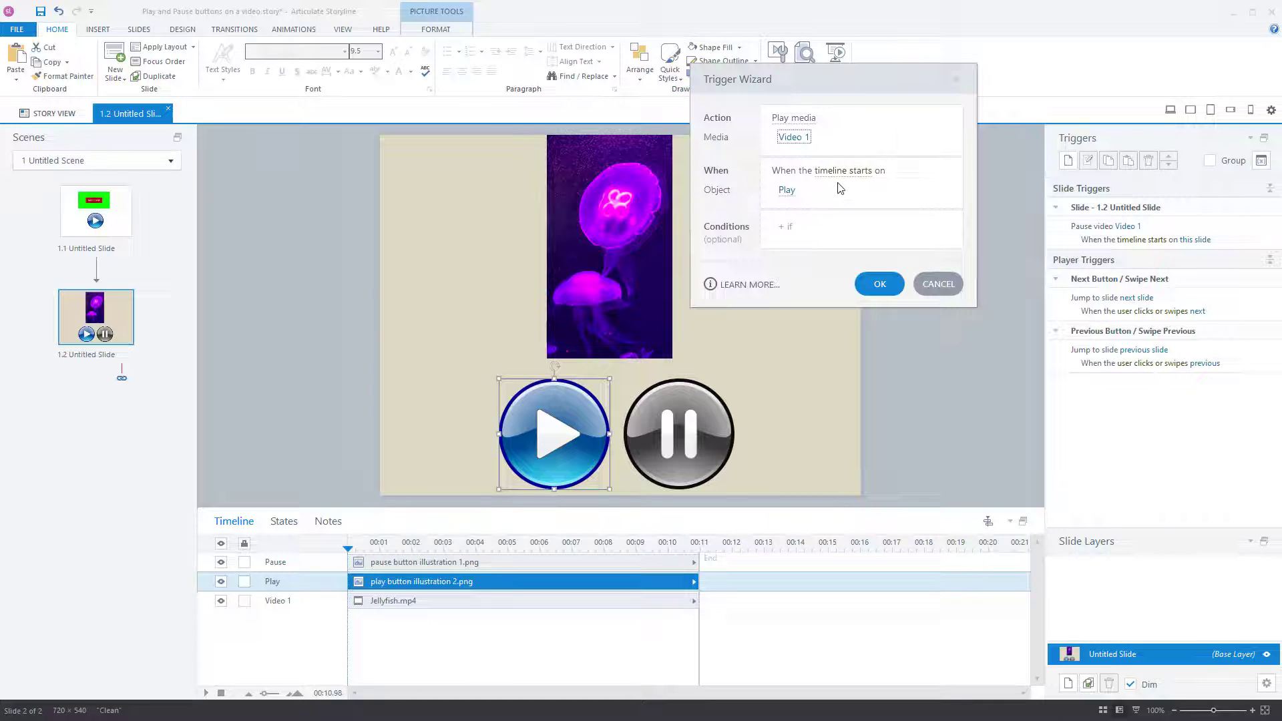
{"action": "left_click", "coordinate": [842, 172]}
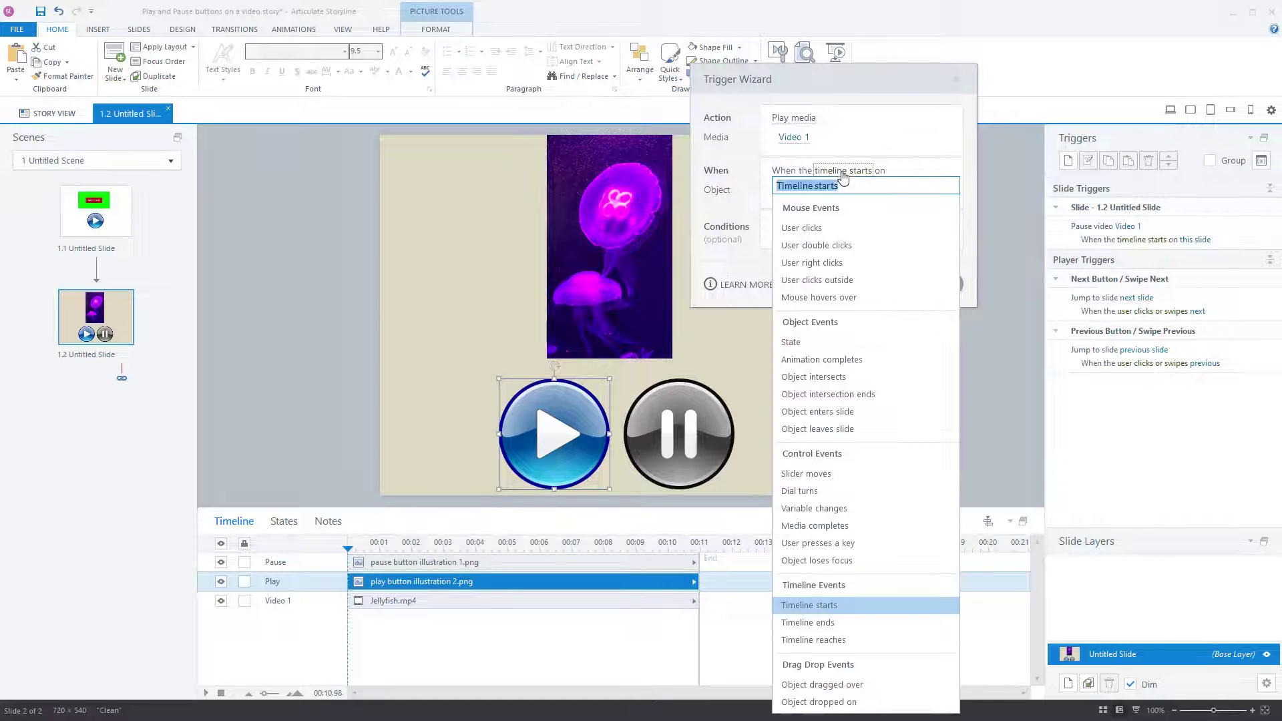
{"action": "left_click", "coordinate": [801, 228]}
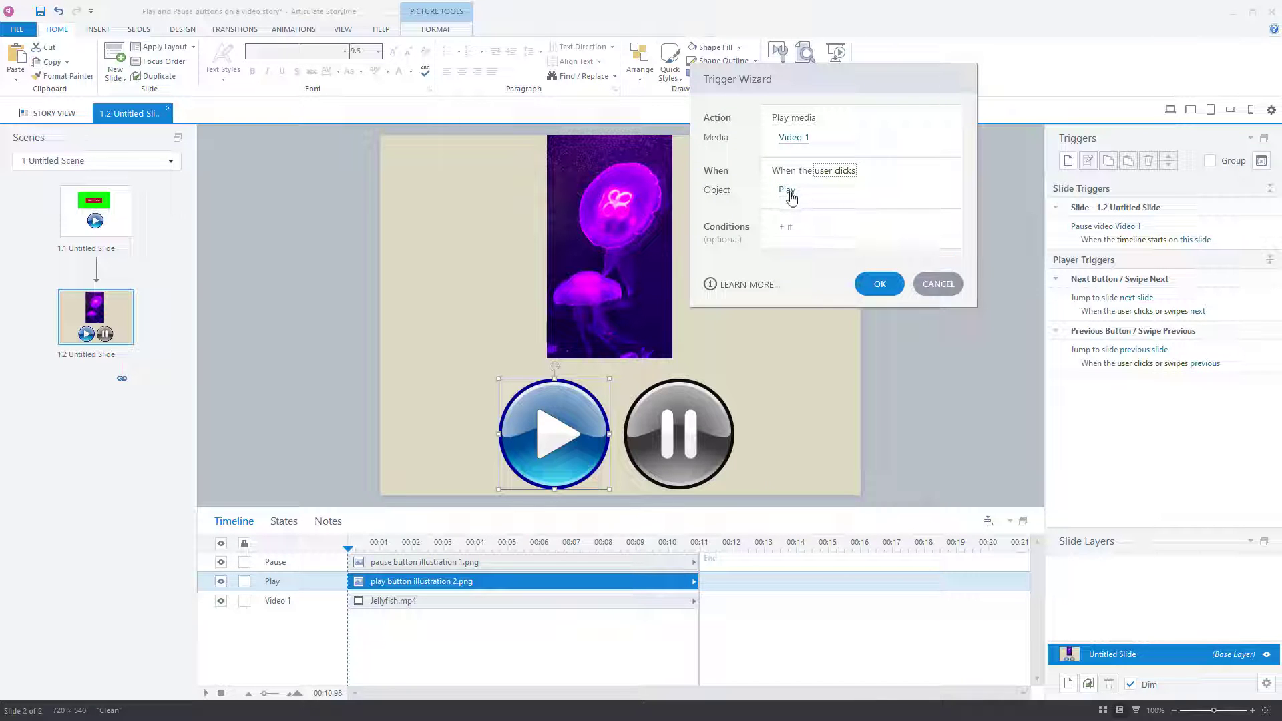
{"action": "left_click", "coordinate": [872, 285]}
{"action": "left_click", "coordinate": [746, 456]}
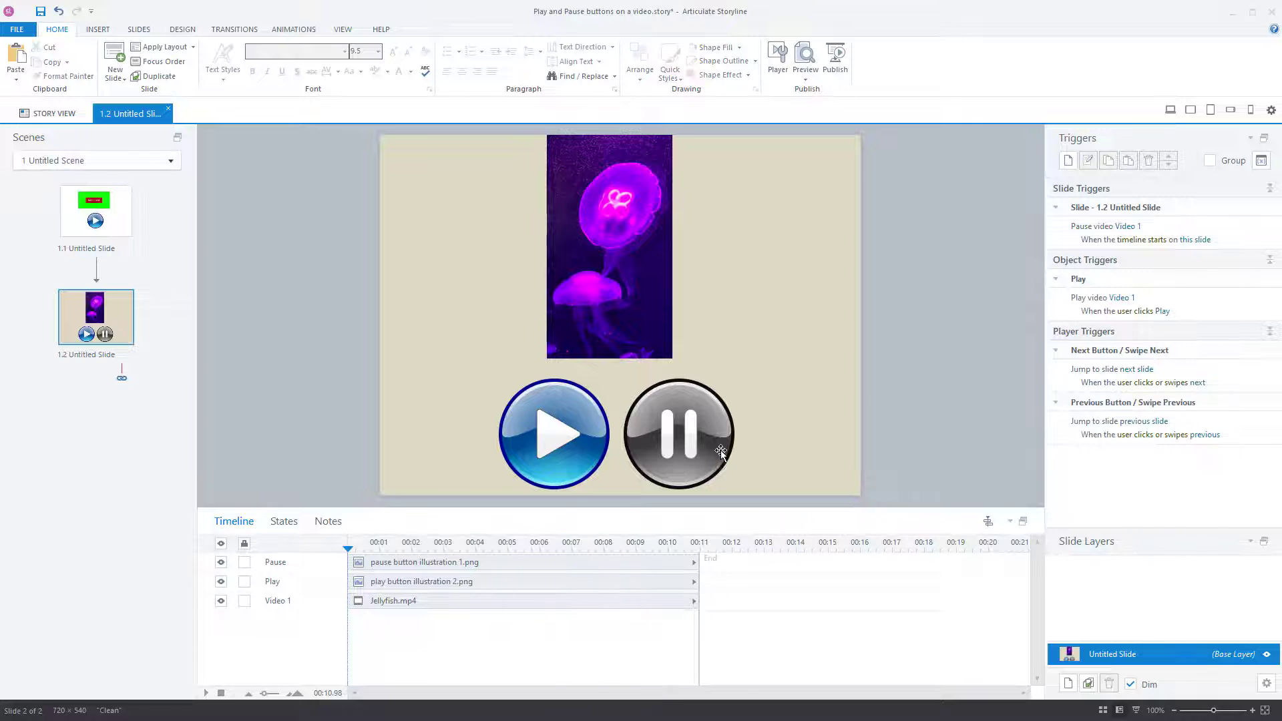
- Add a trigger on Pause: Pause media Video 1 when the user clicks
{"action": "left_click", "coordinate": [720, 450]}
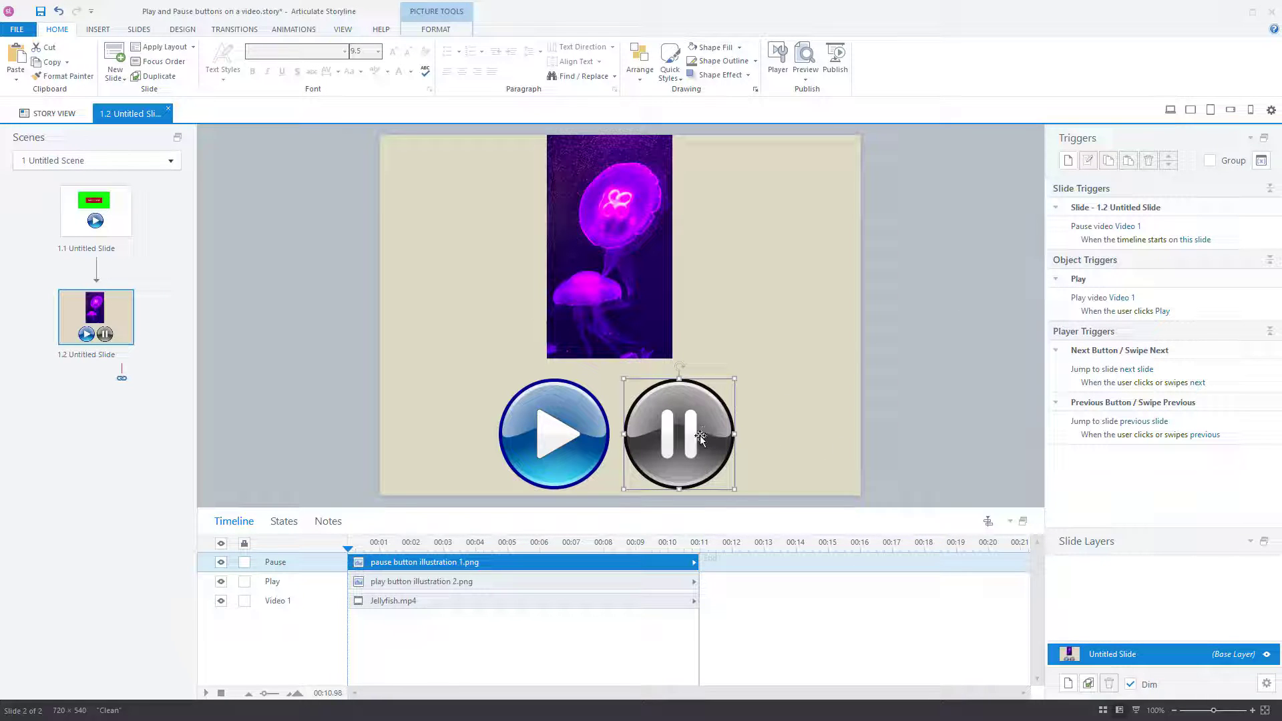
{"action": "left_click", "coordinate": [1068, 161]}
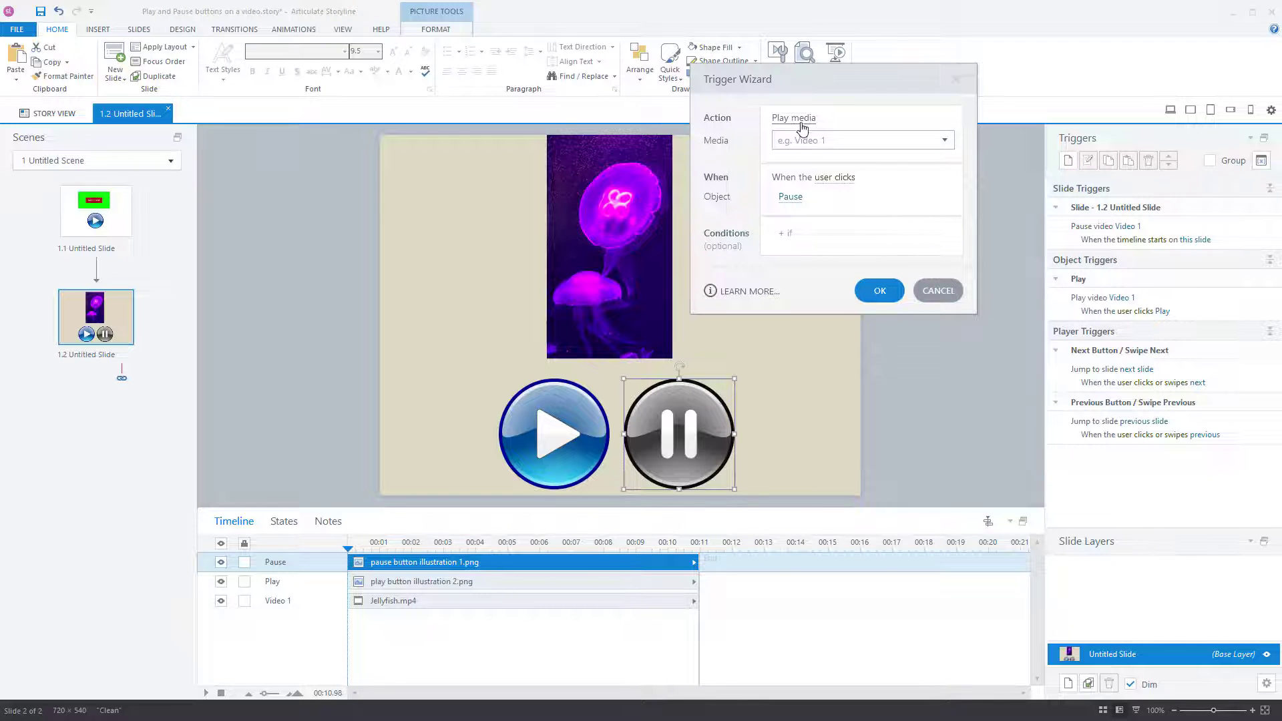
{"action": "left_click", "coordinate": [801, 120]}
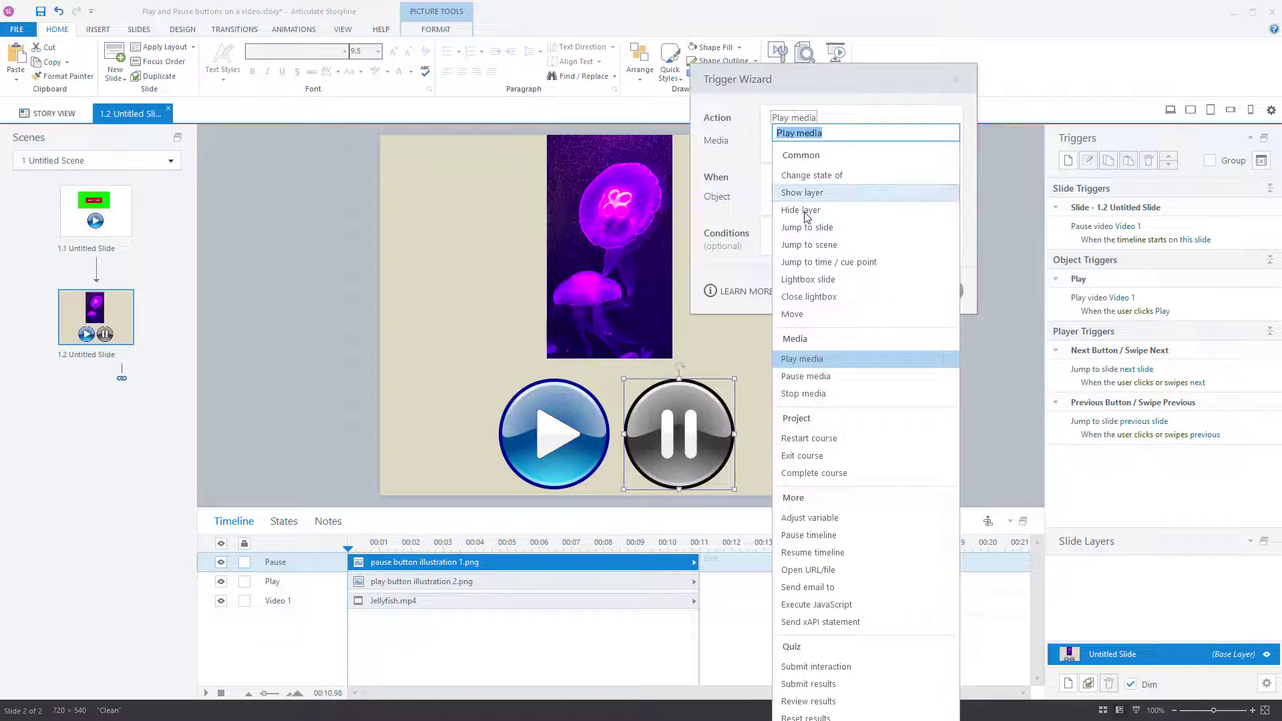
{"action": "left_click", "coordinate": [818, 381]}
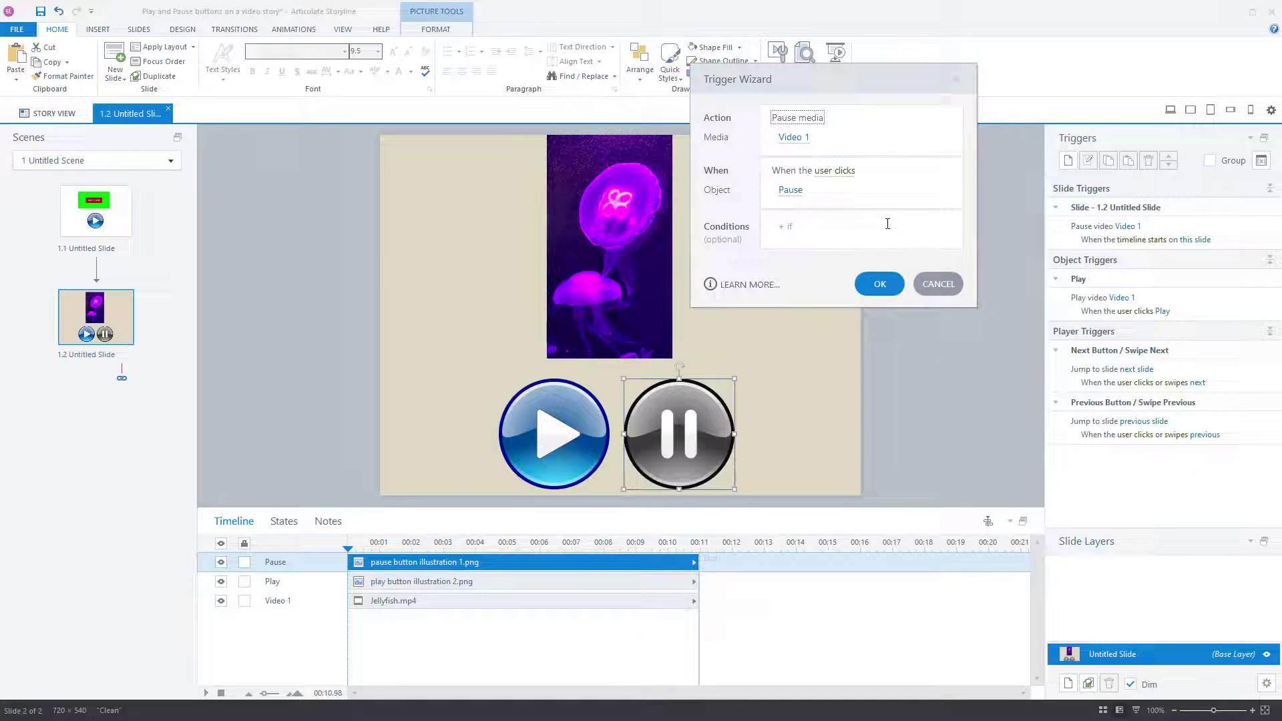
{"action": "left_click", "coordinate": [880, 285]}
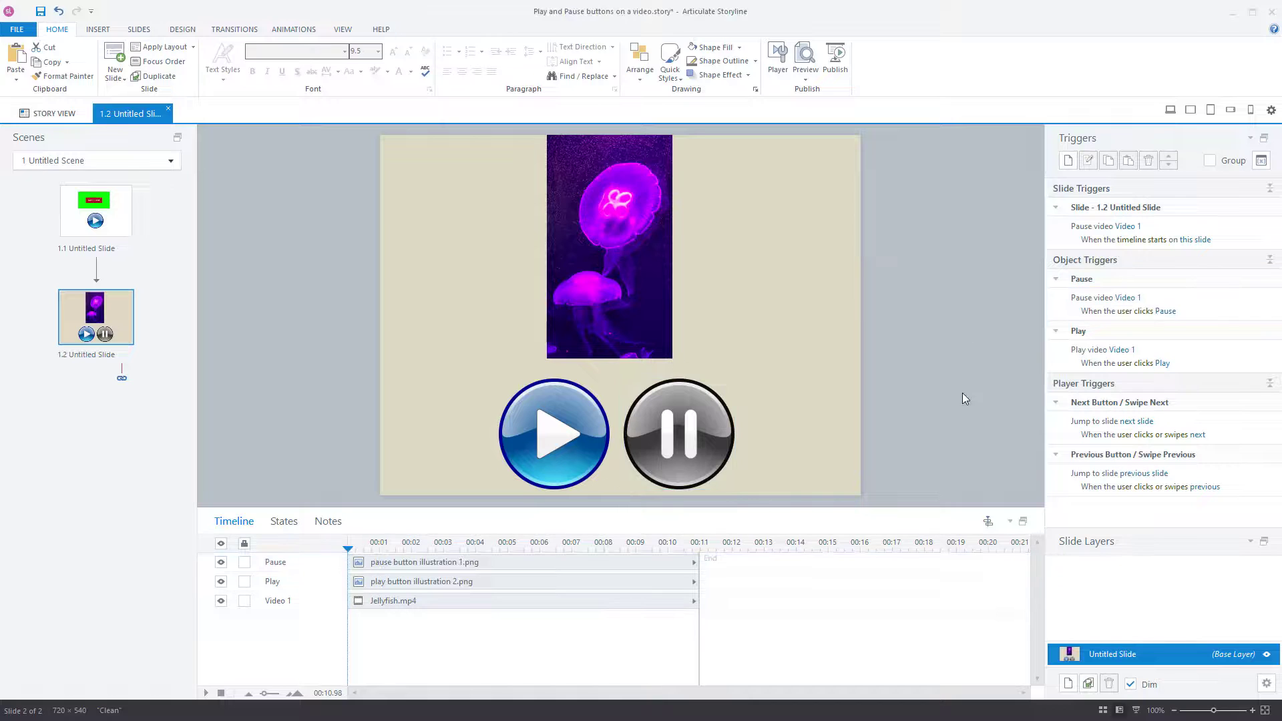
{"action": "left_click", "coordinate": [805, 80]}
{"action": "left_click", "coordinate": [795, 94]}
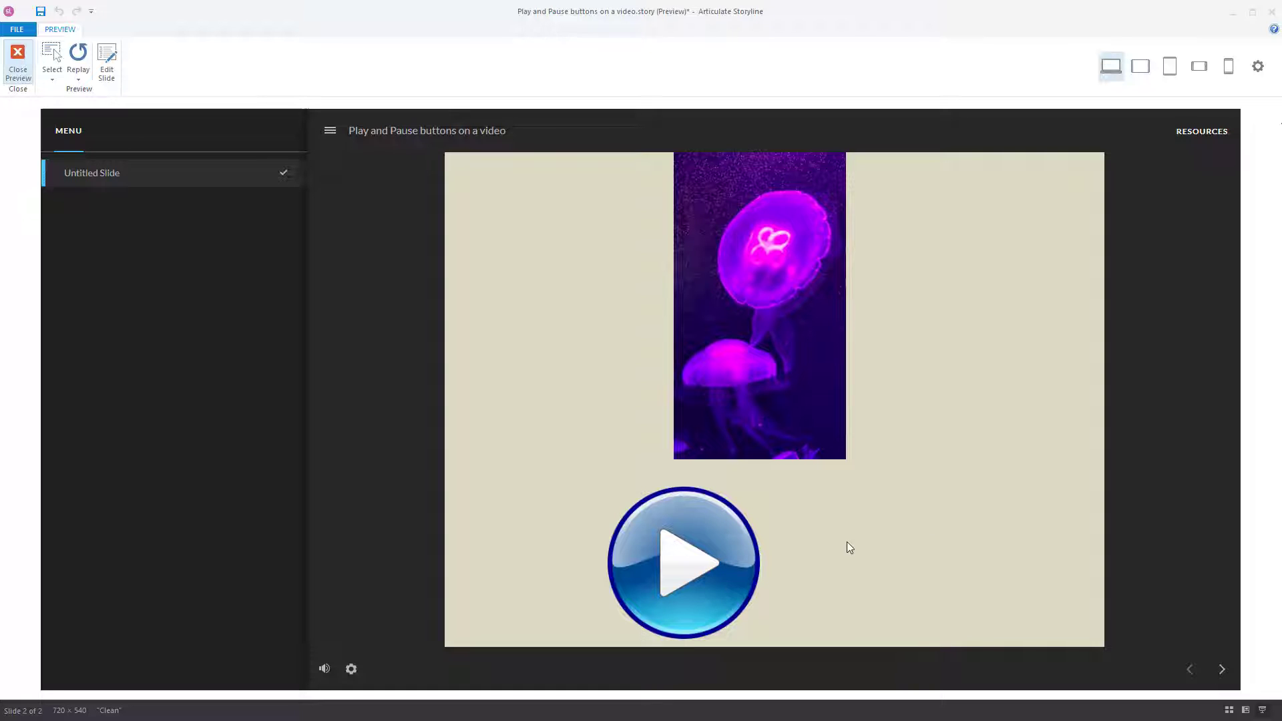
{"action": "left_click", "coordinate": [710, 578]}
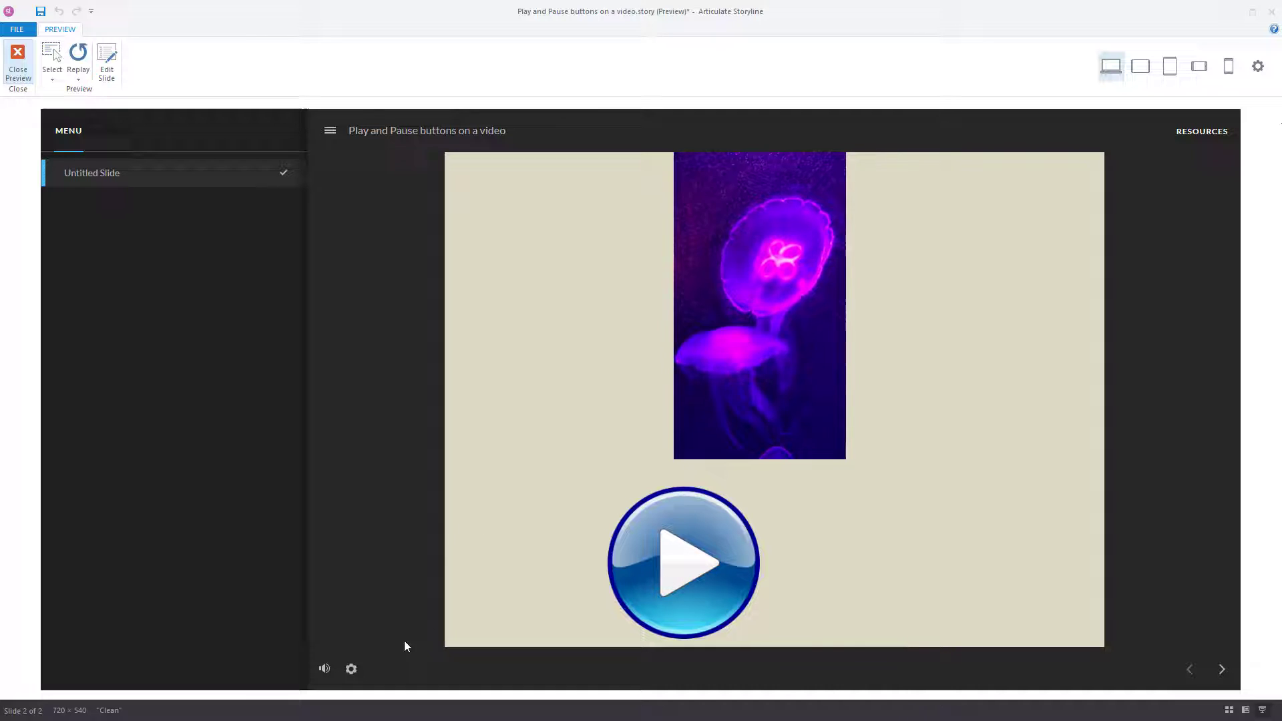
{"action": "left_click", "coordinate": [18, 66]}
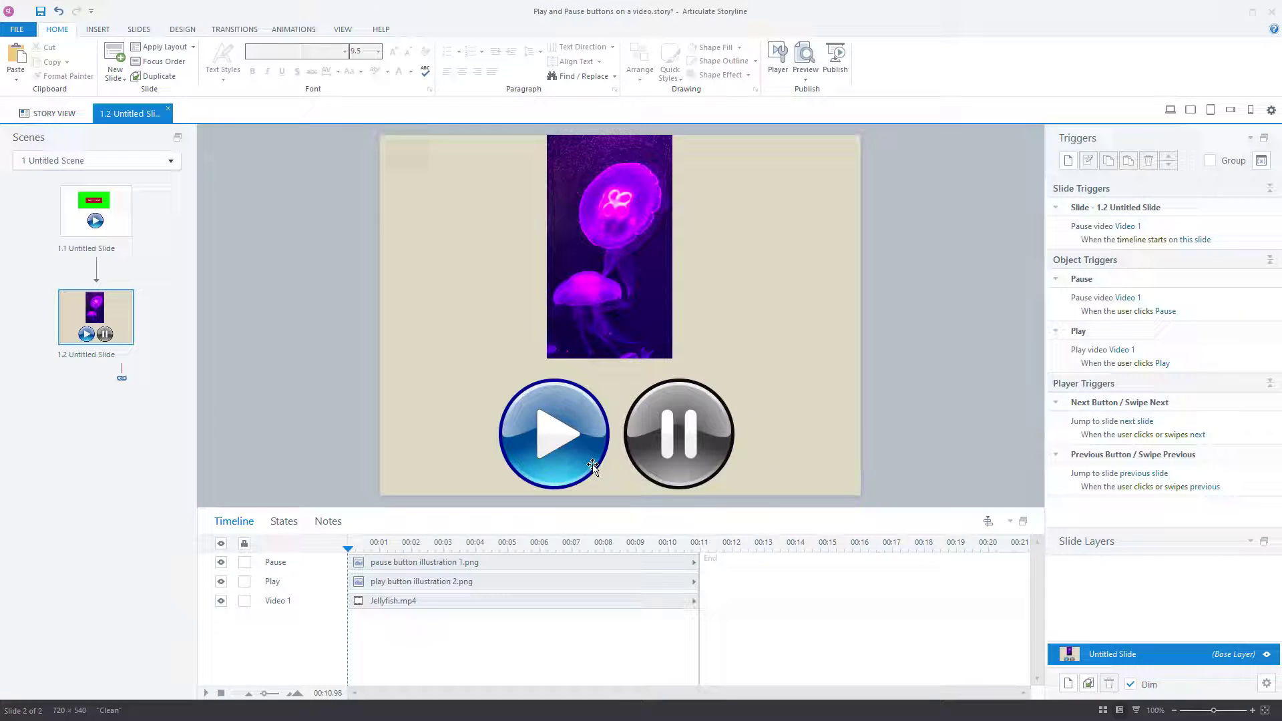
- Add a Play trigger that changes Play's state to Hidden when clicked
{"action": "left_click", "coordinate": [590, 465]}
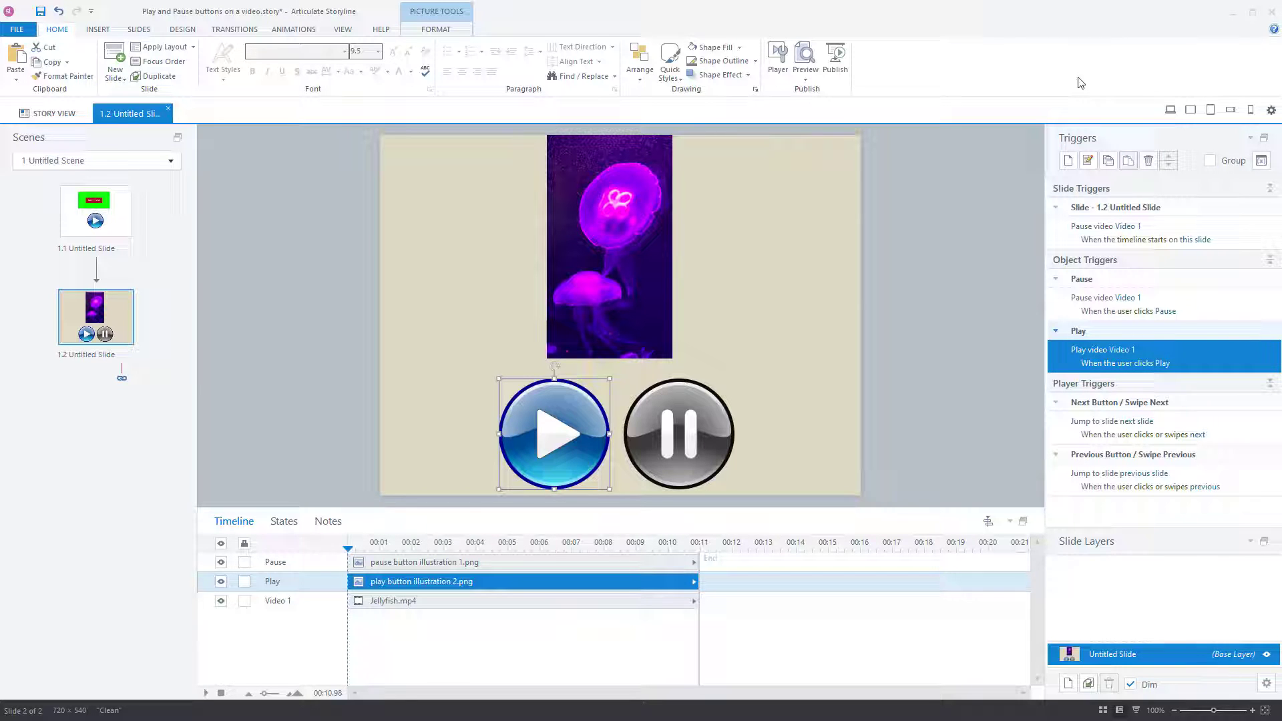
{"action": "left_click", "coordinate": [1069, 161]}
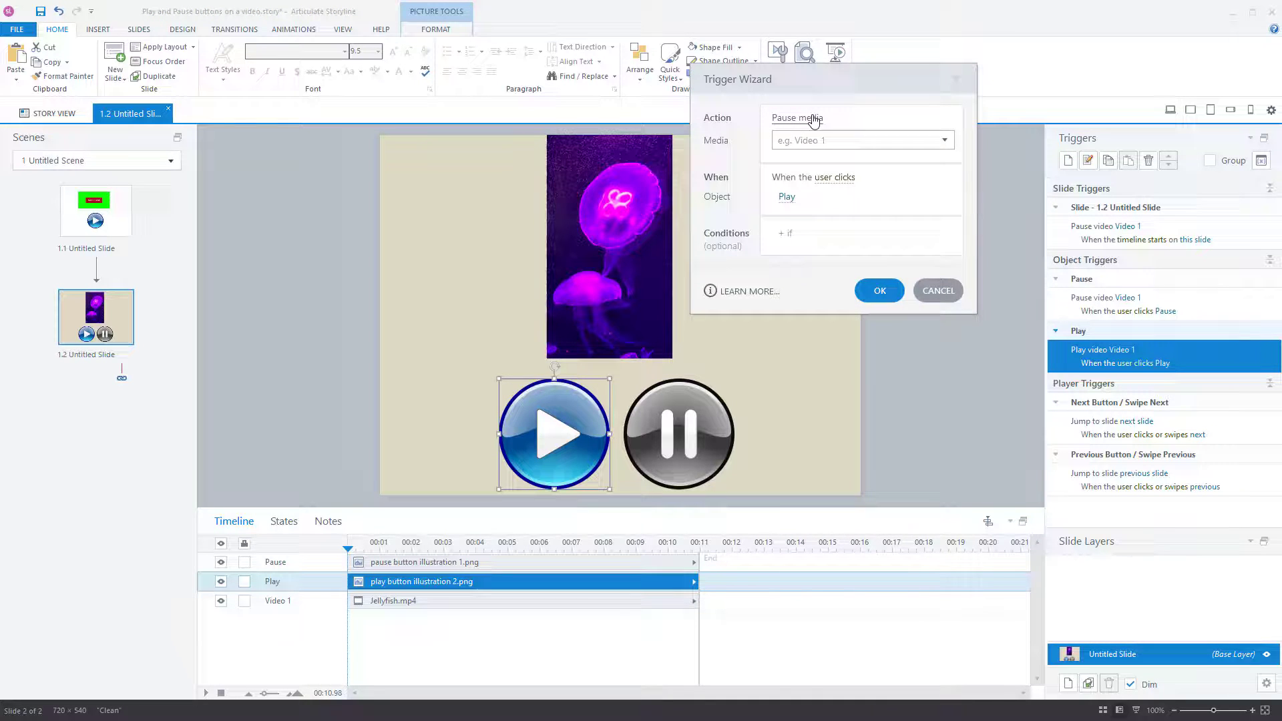
{"action": "left_click", "coordinate": [813, 118]}
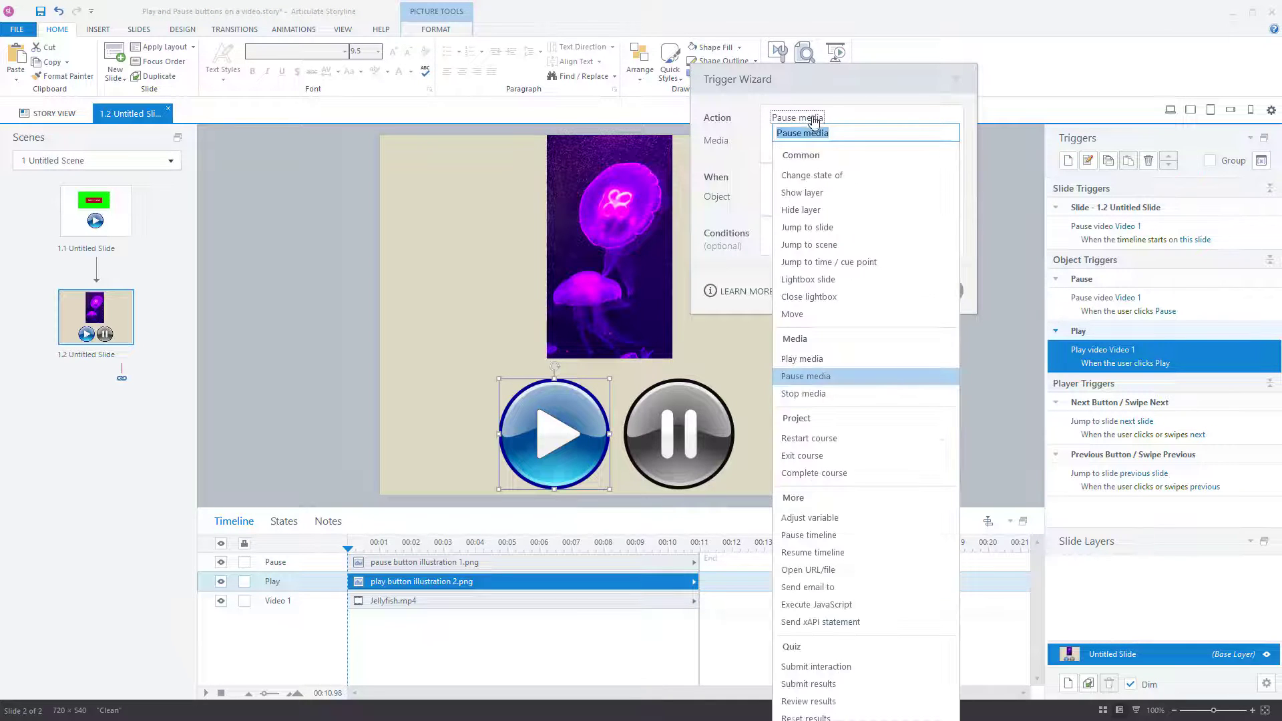
{"action": "left_click", "coordinate": [845, 174]}
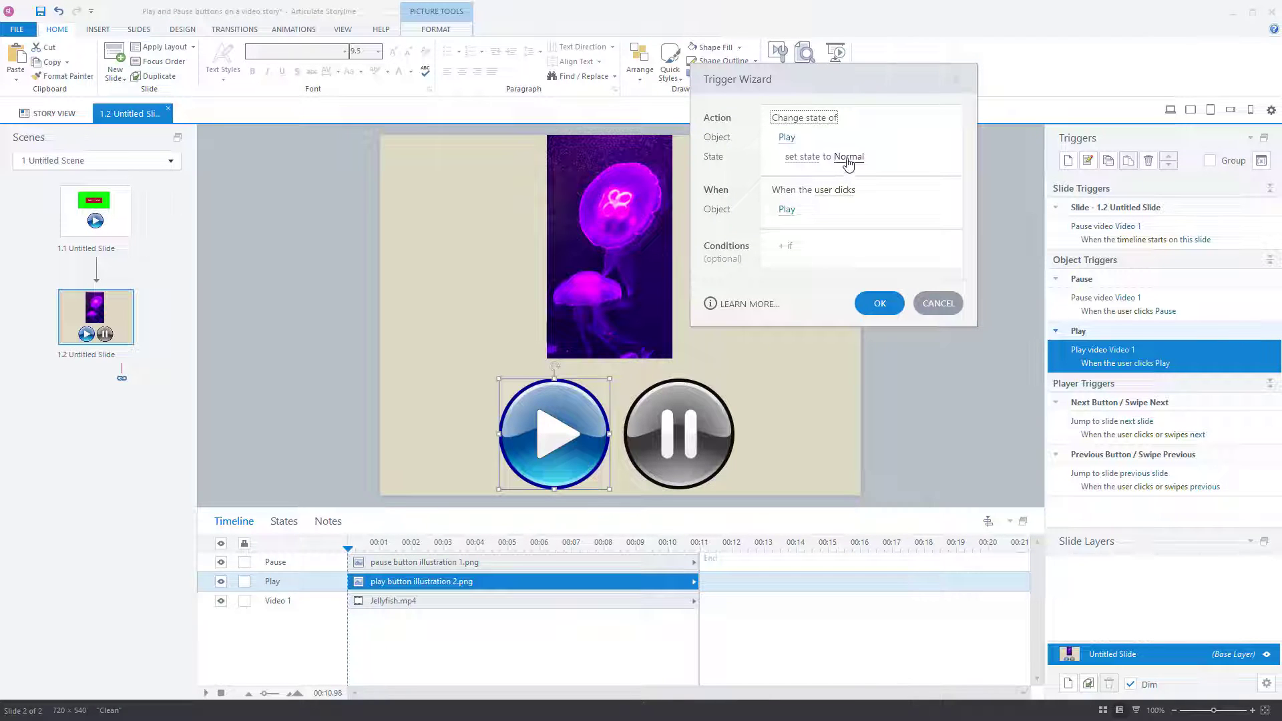
{"action": "left_click", "coordinate": [847, 159]}
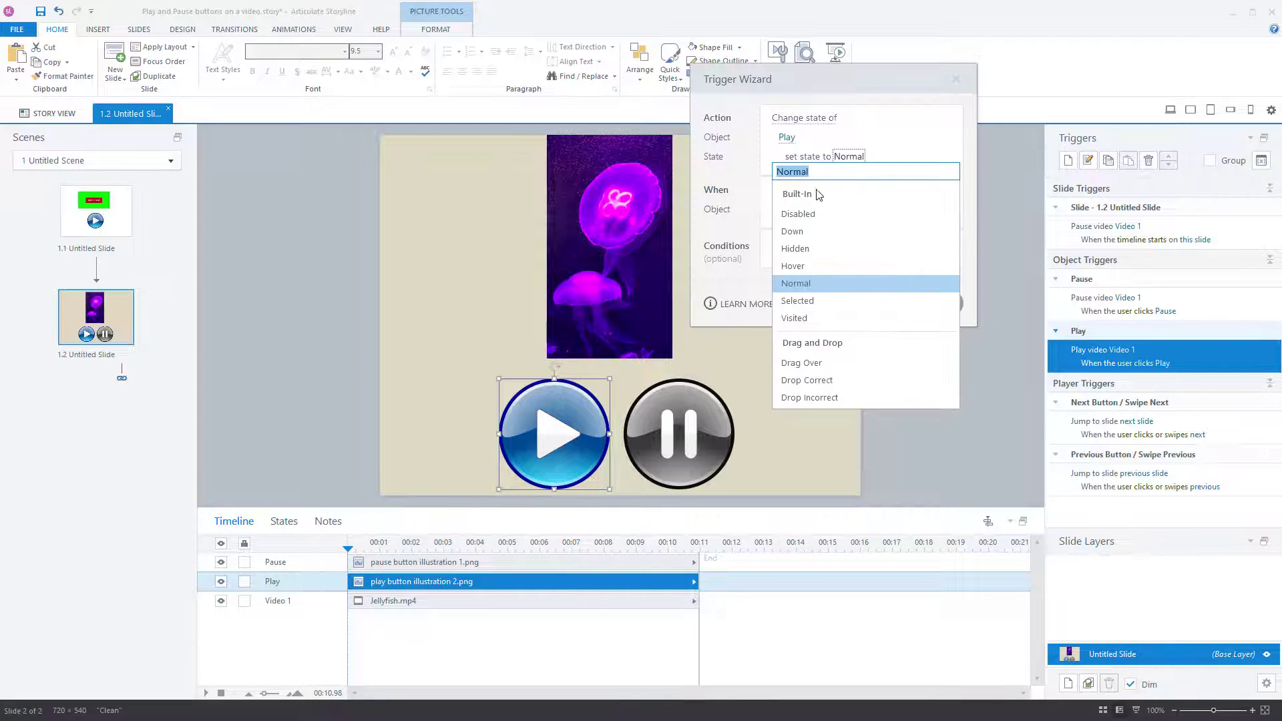
{"action": "left_click", "coordinate": [801, 249]}
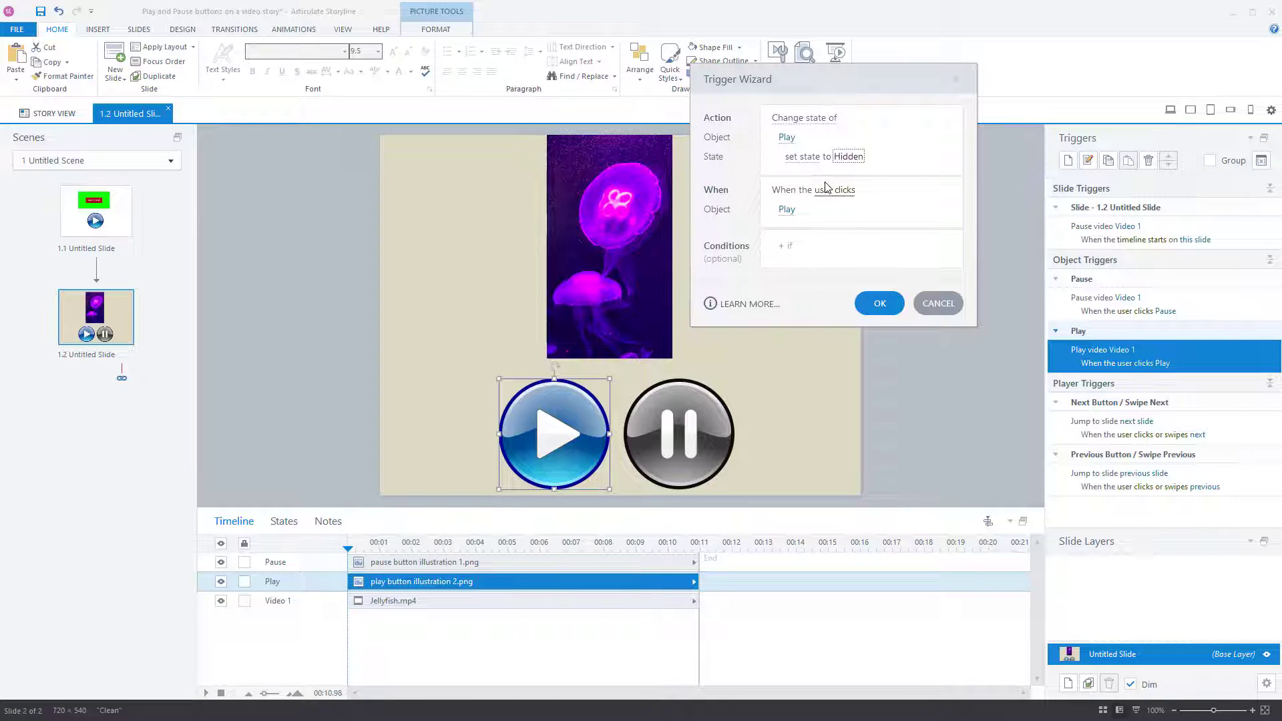
{"action": "left_click", "coordinate": [879, 304]}
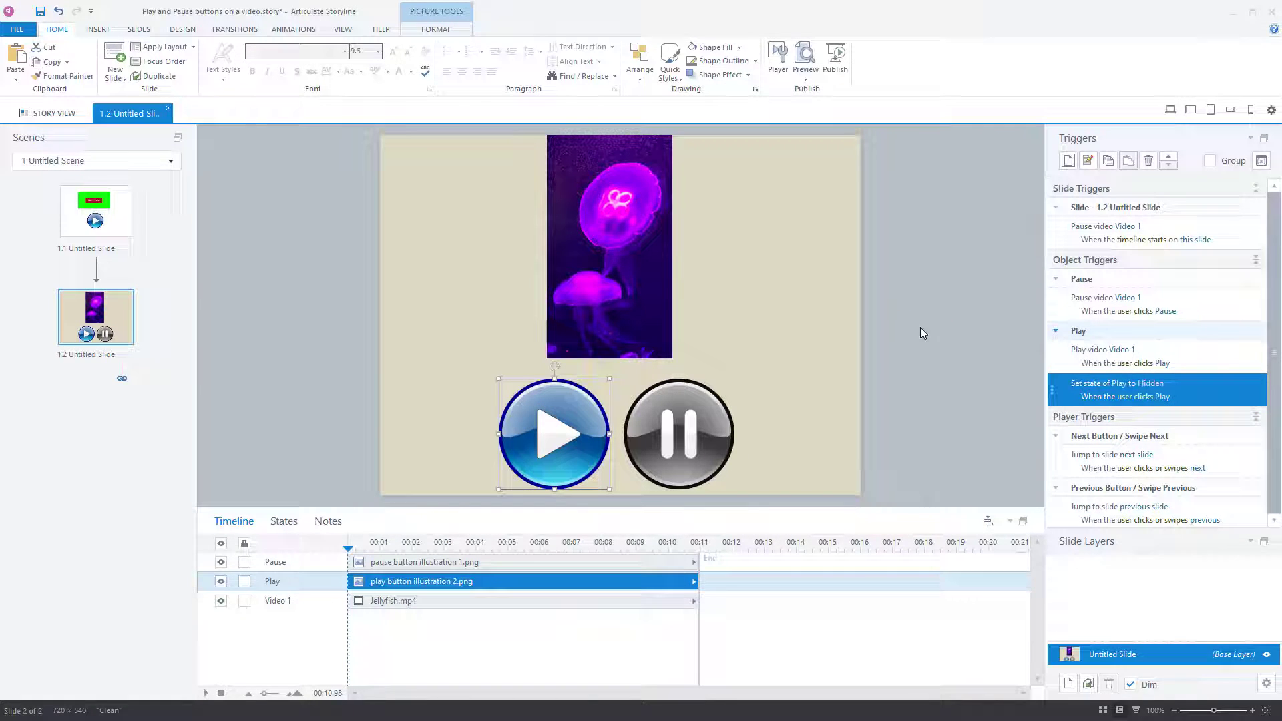
- Add another Play trigger that changes Pause's state to Normal when clicked
{"action": "left_click", "coordinate": [1069, 160]}
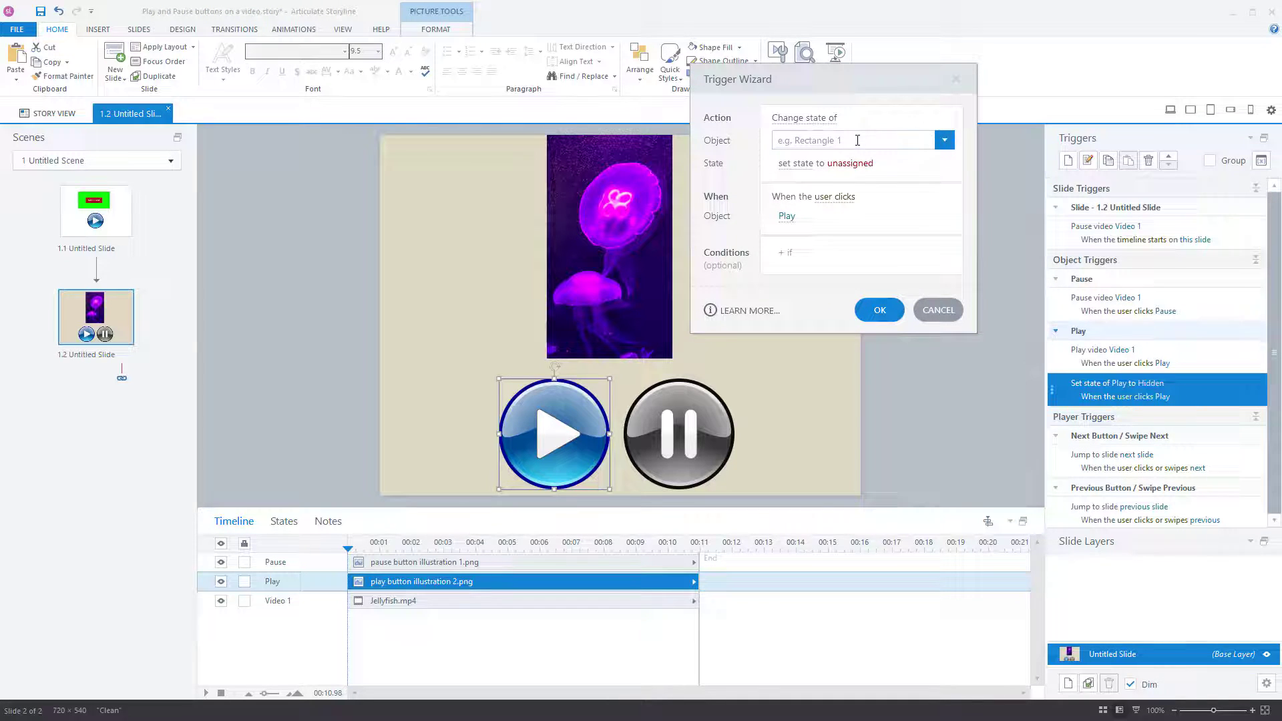
{"action": "left_click", "coordinate": [859, 140]}
{"action": "left_click", "coordinate": [801, 205]}
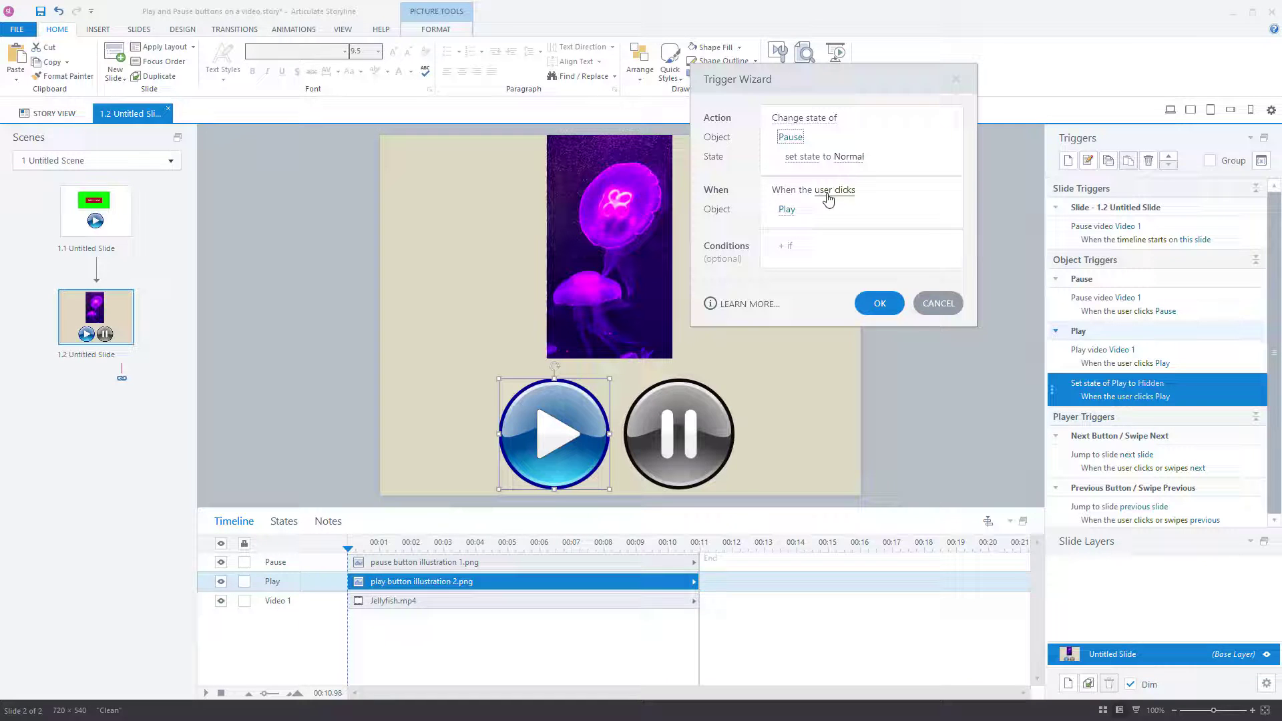
{"action": "left_click", "coordinate": [877, 304]}
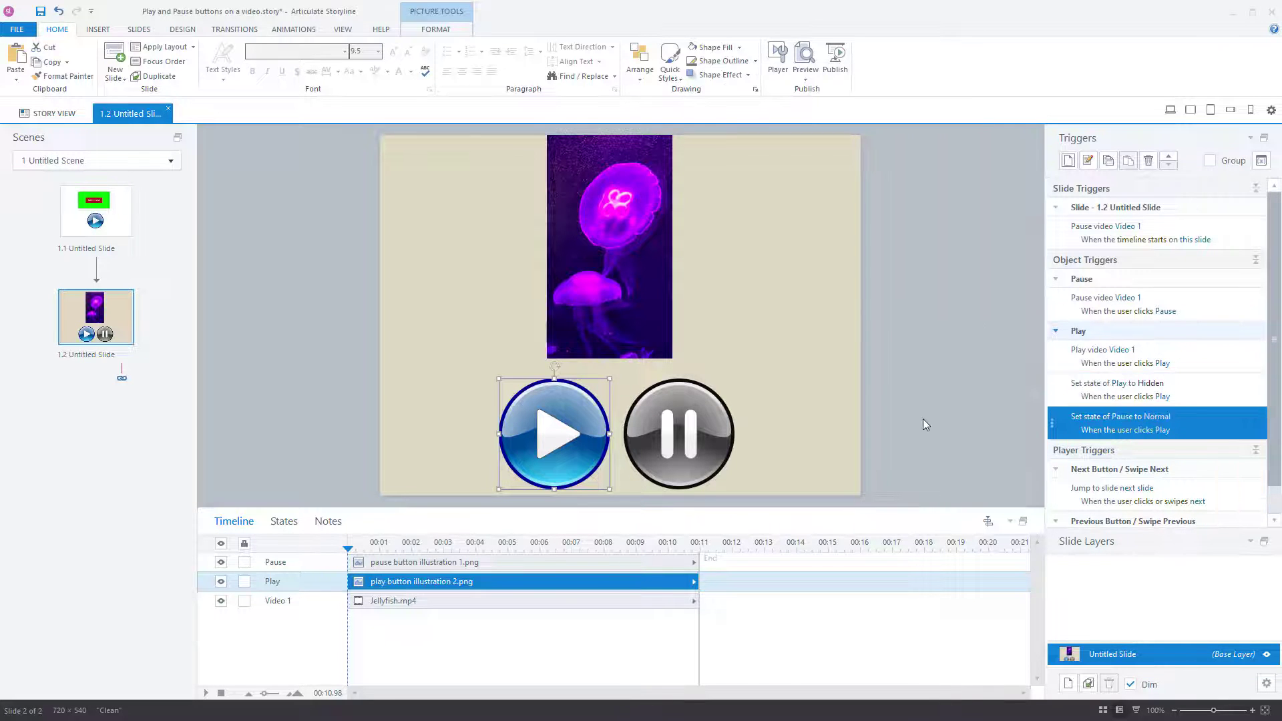
{"action": "left_click", "coordinate": [918, 420]}
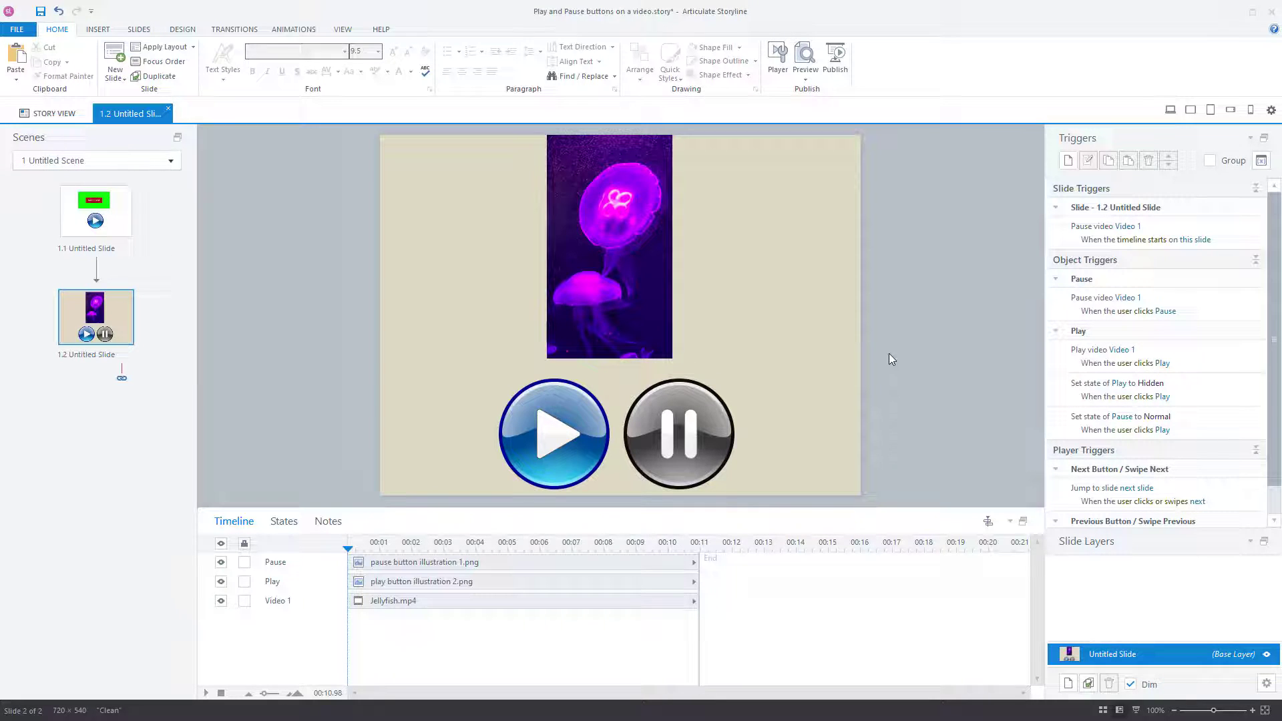
{"action": "left_click", "coordinate": [1188, 312]}
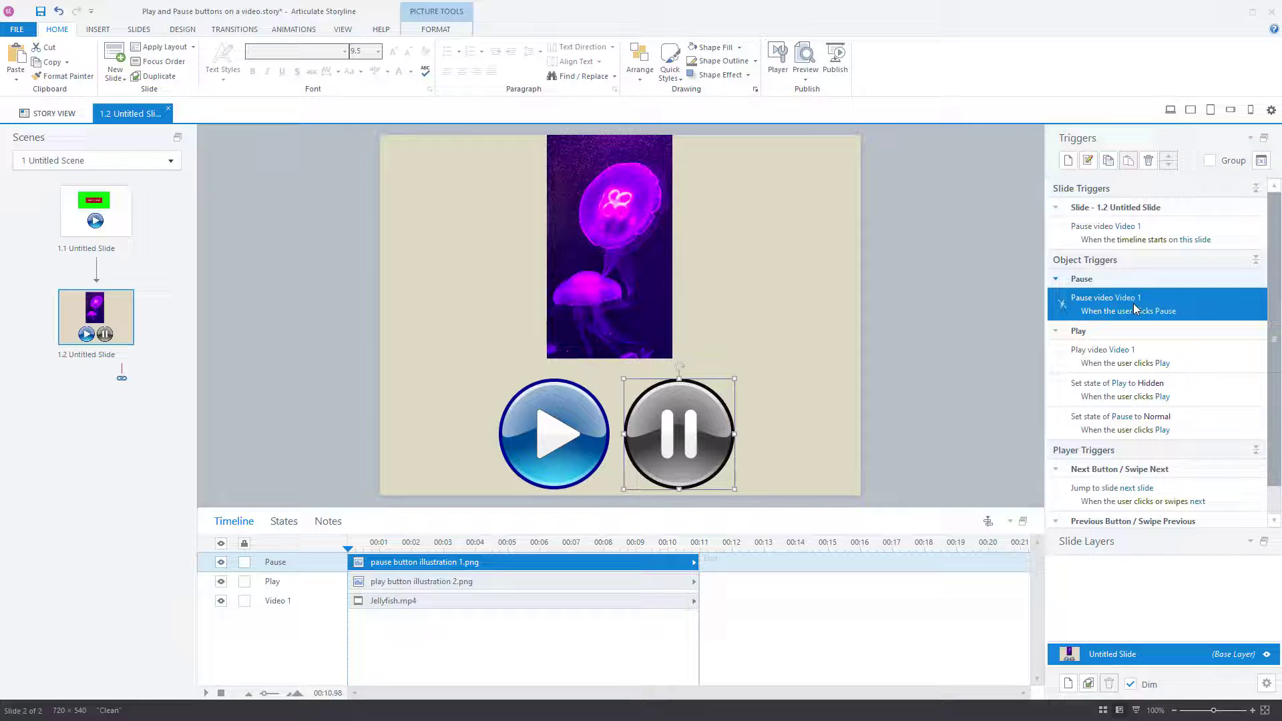
- Add a Pause trigger that changes the Play button's state to Normal
{"action": "left_click", "coordinate": [1066, 163]}
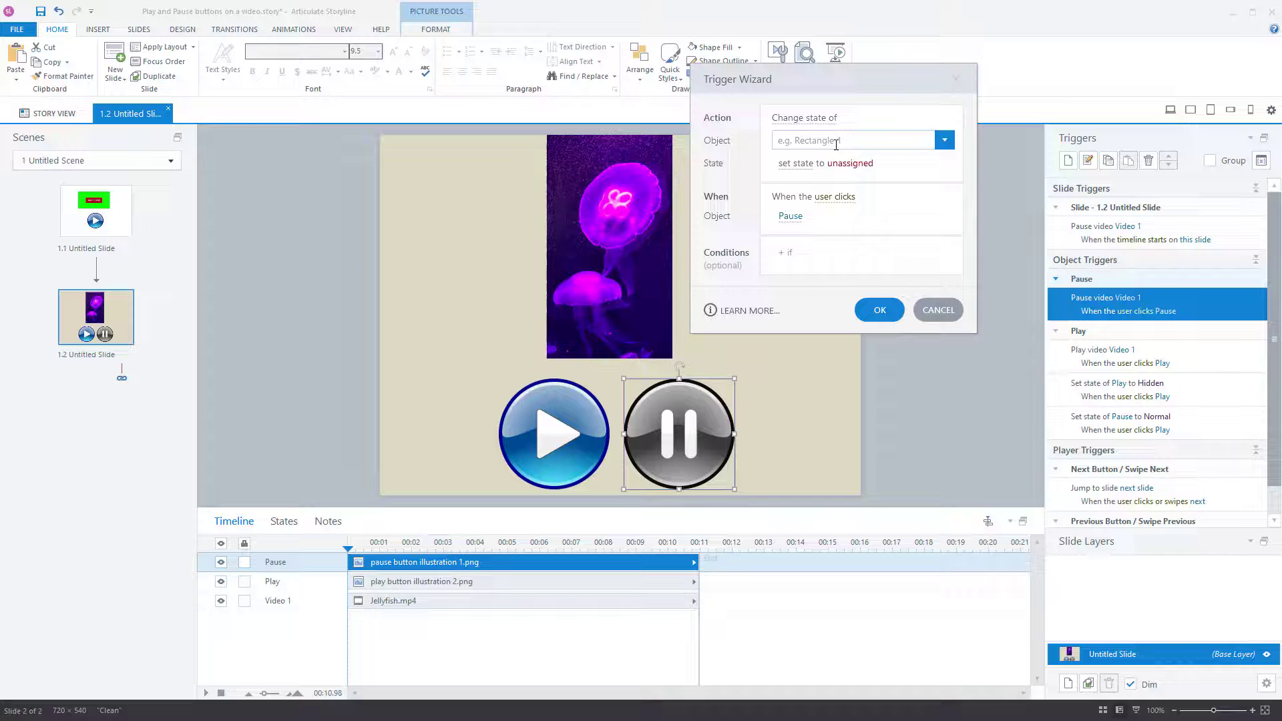
{"action": "left_click", "coordinate": [836, 141]}
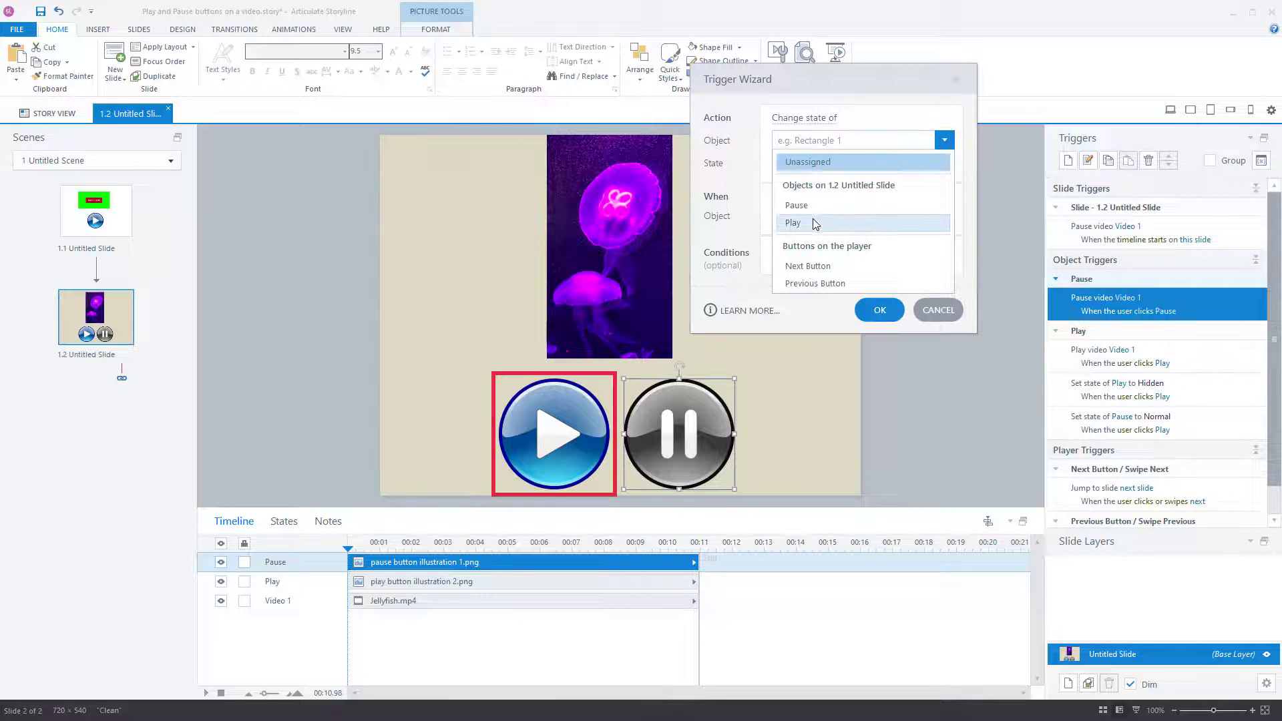
{"action": "left_click", "coordinate": [814, 225]}
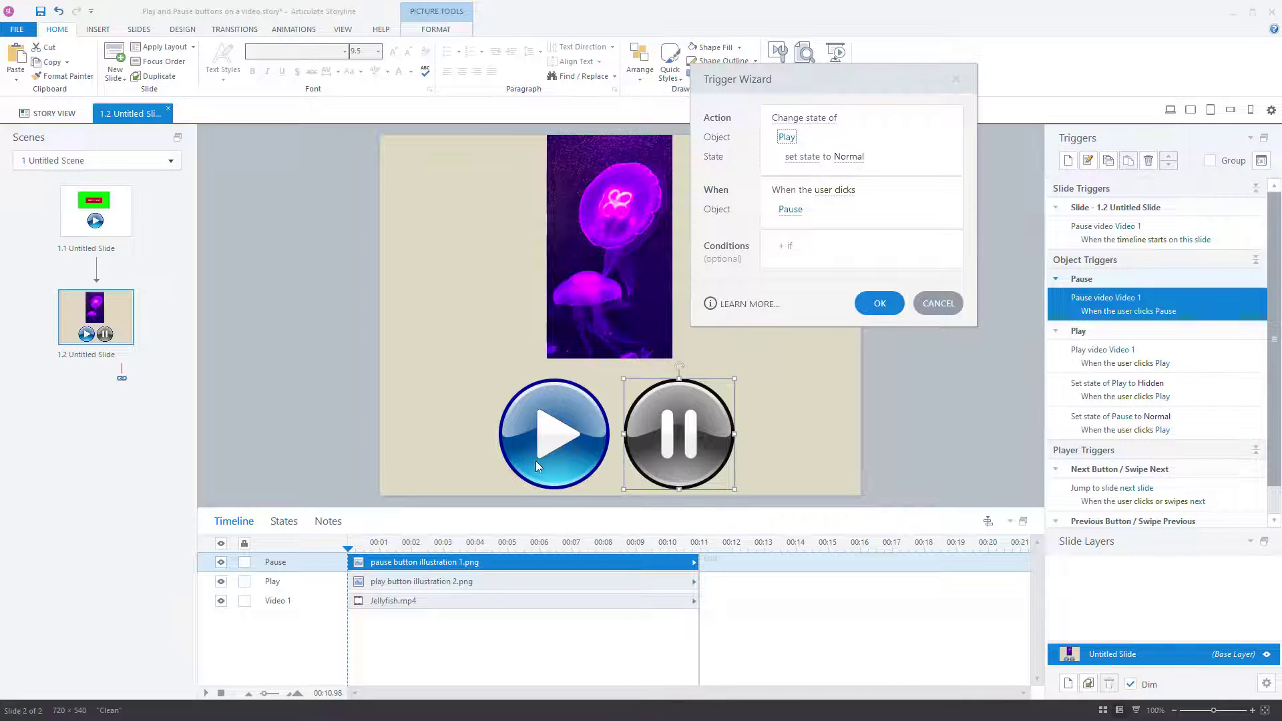
{"action": "left_click", "coordinate": [879, 304]}
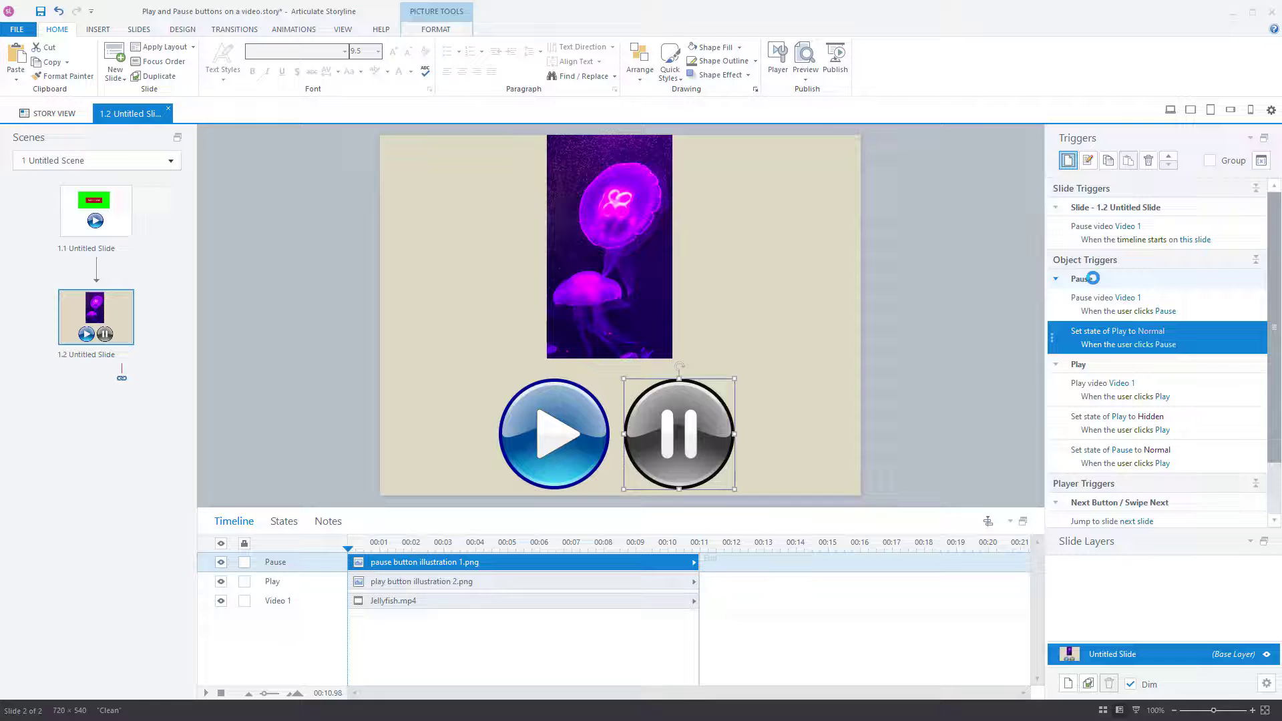
- Add a second Pause trigger that changes the Pause button's own state to Hidden
{"action": "left_click", "coordinate": [1068, 161]}
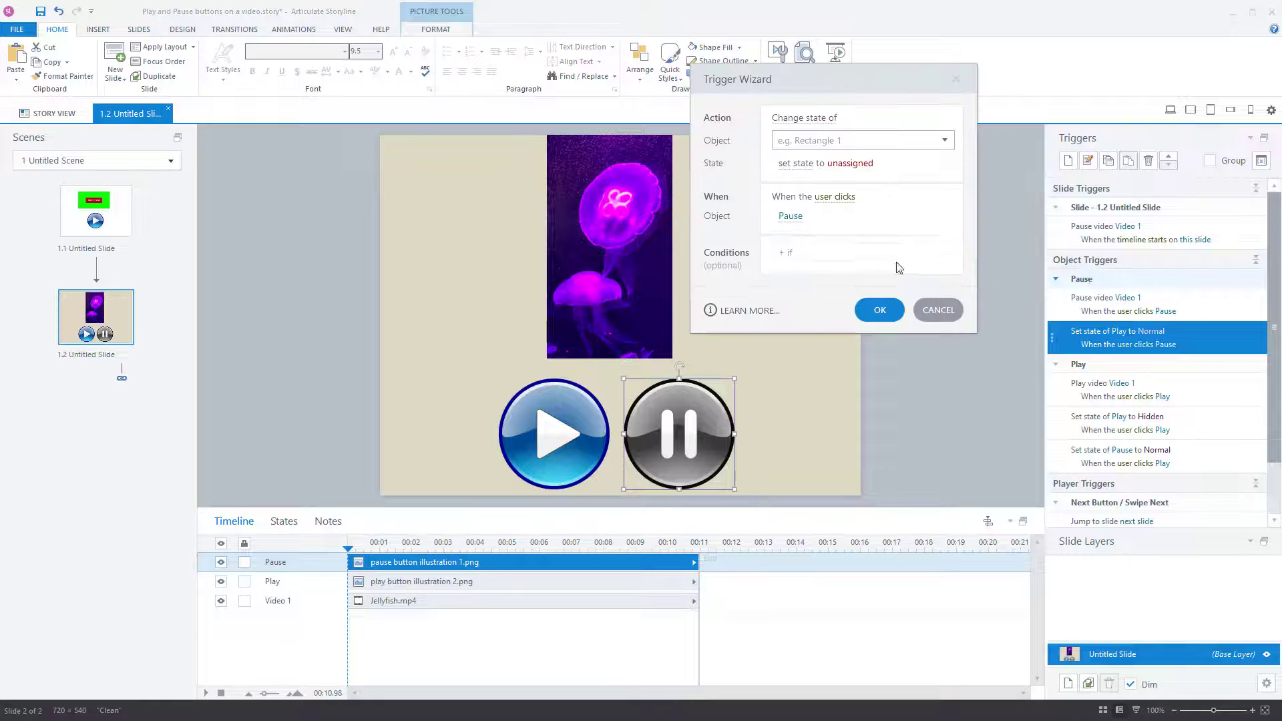
{"action": "left_click", "coordinate": [835, 139]}
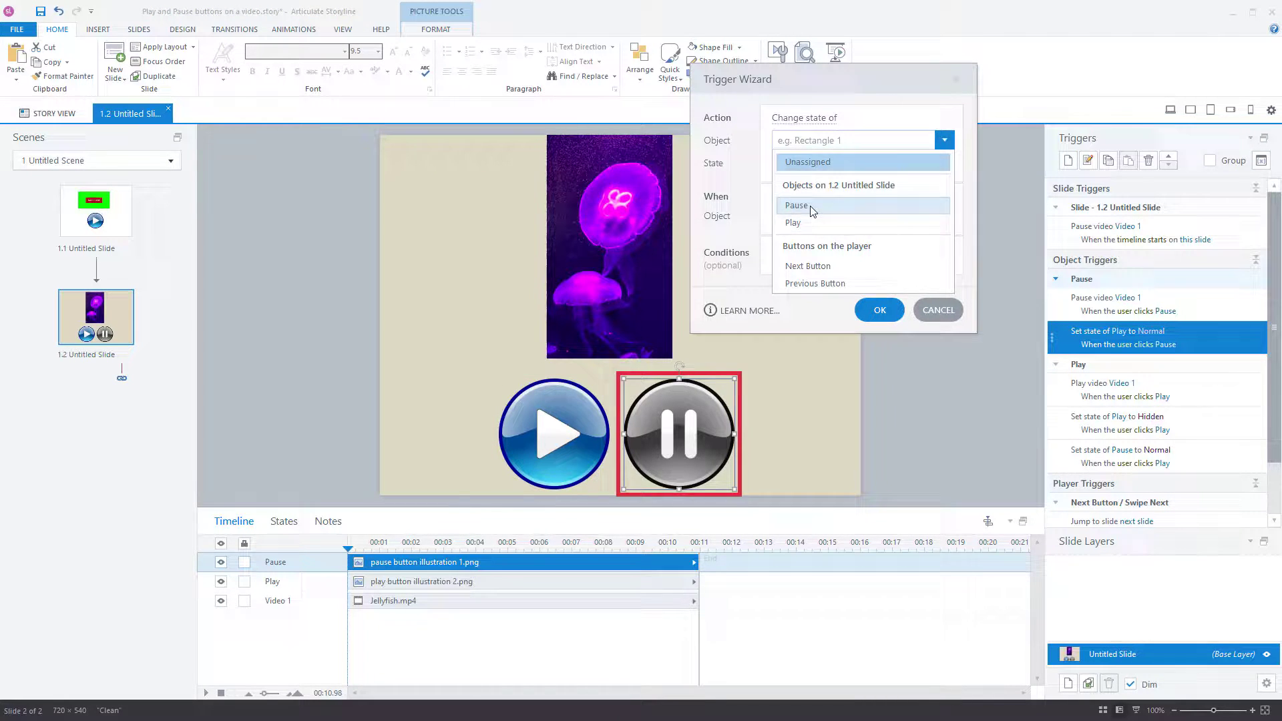
{"action": "left_click", "coordinate": [798, 204]}
{"action": "left_click", "coordinate": [859, 165]}
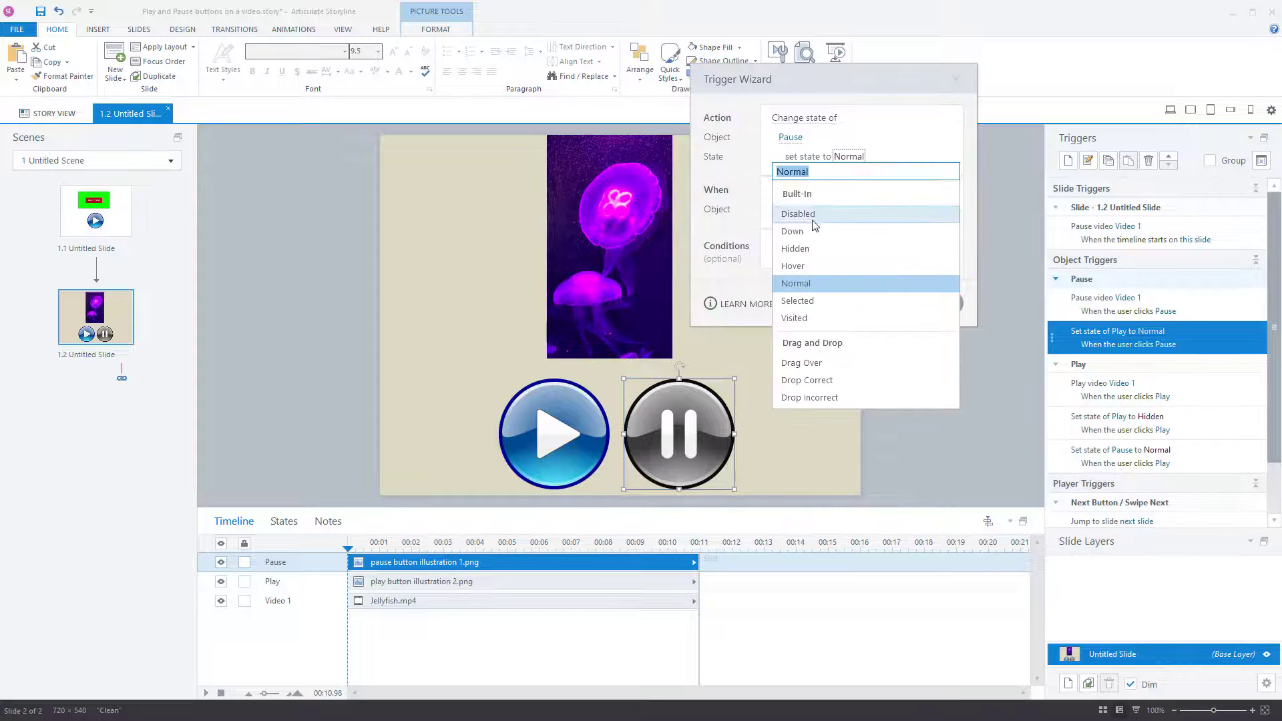
{"action": "left_click", "coordinate": [834, 249]}
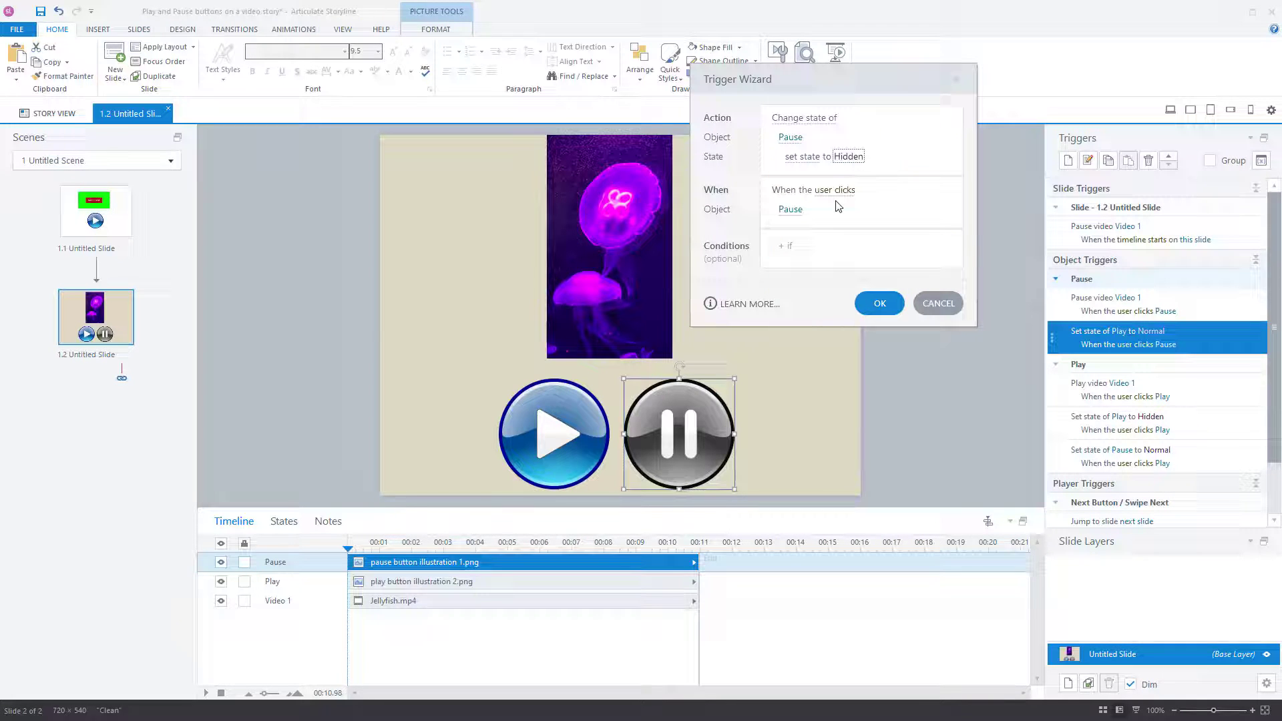
{"action": "left_click", "coordinate": [880, 303]}
- Preview just this slide and mute the player's sound
{"action": "left_click", "coordinate": [820, 376]}
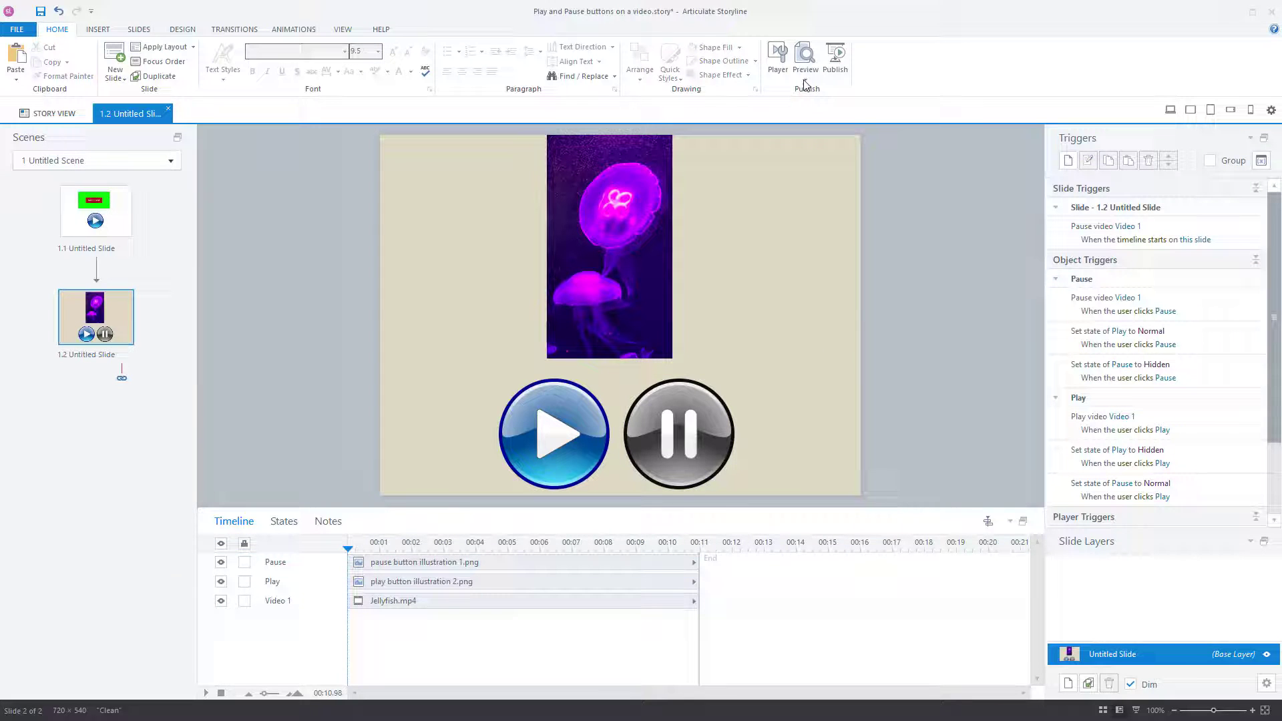
{"action": "left_click", "coordinate": [805, 75]}
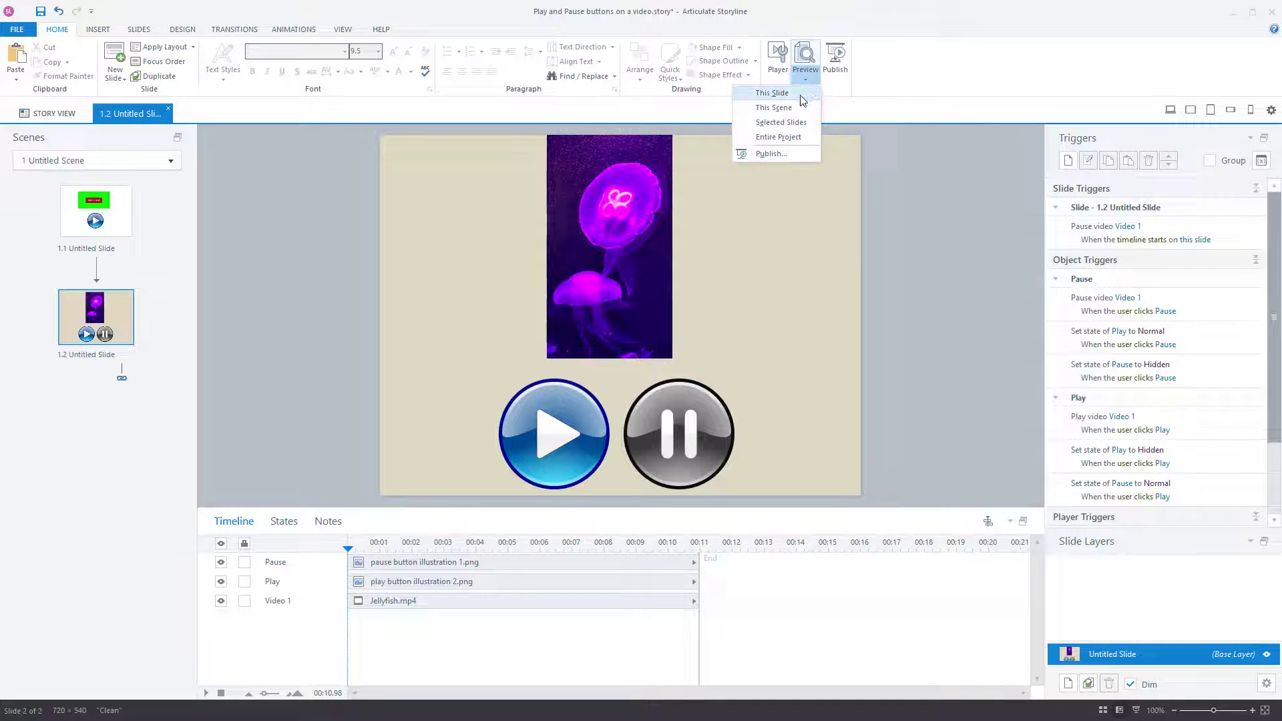
{"action": "left_click", "coordinate": [801, 96]}
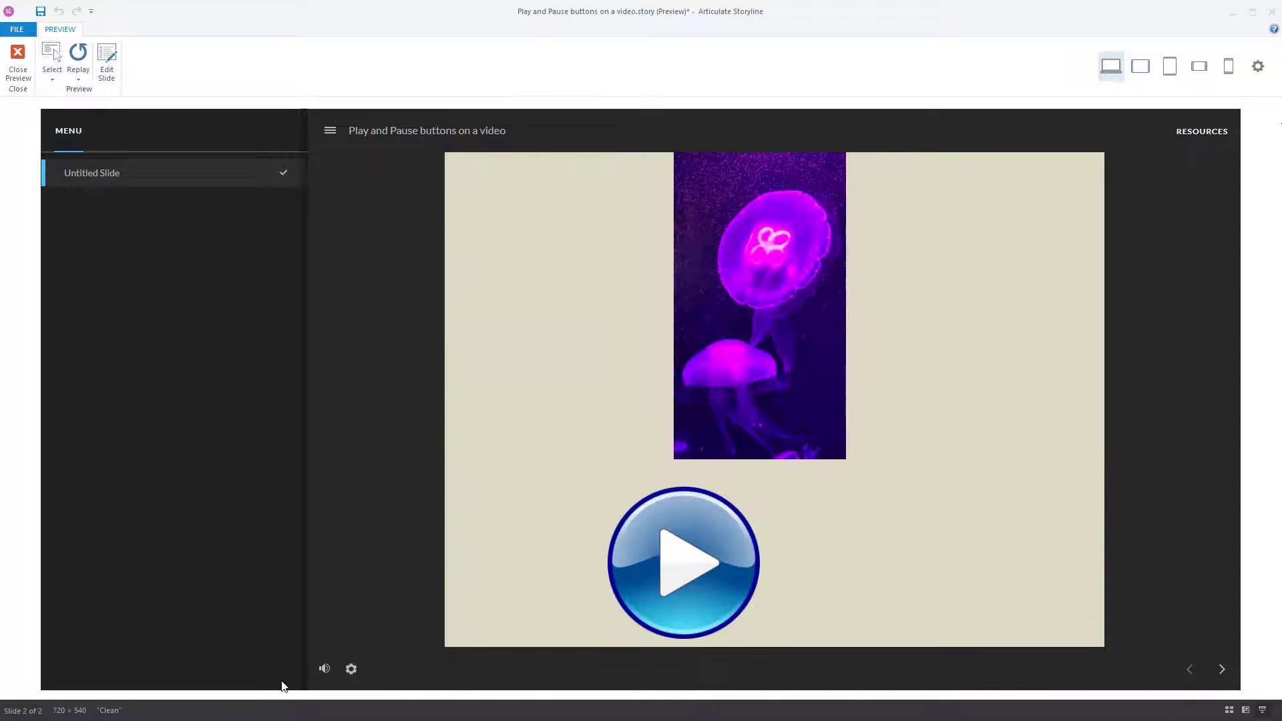
{"action": "left_click", "coordinate": [324, 669]}
- Alternate Play and Pause several times to check the jellyfish video starts, stops and the buttons swap
{"action": "left_click", "coordinate": [688, 565]}
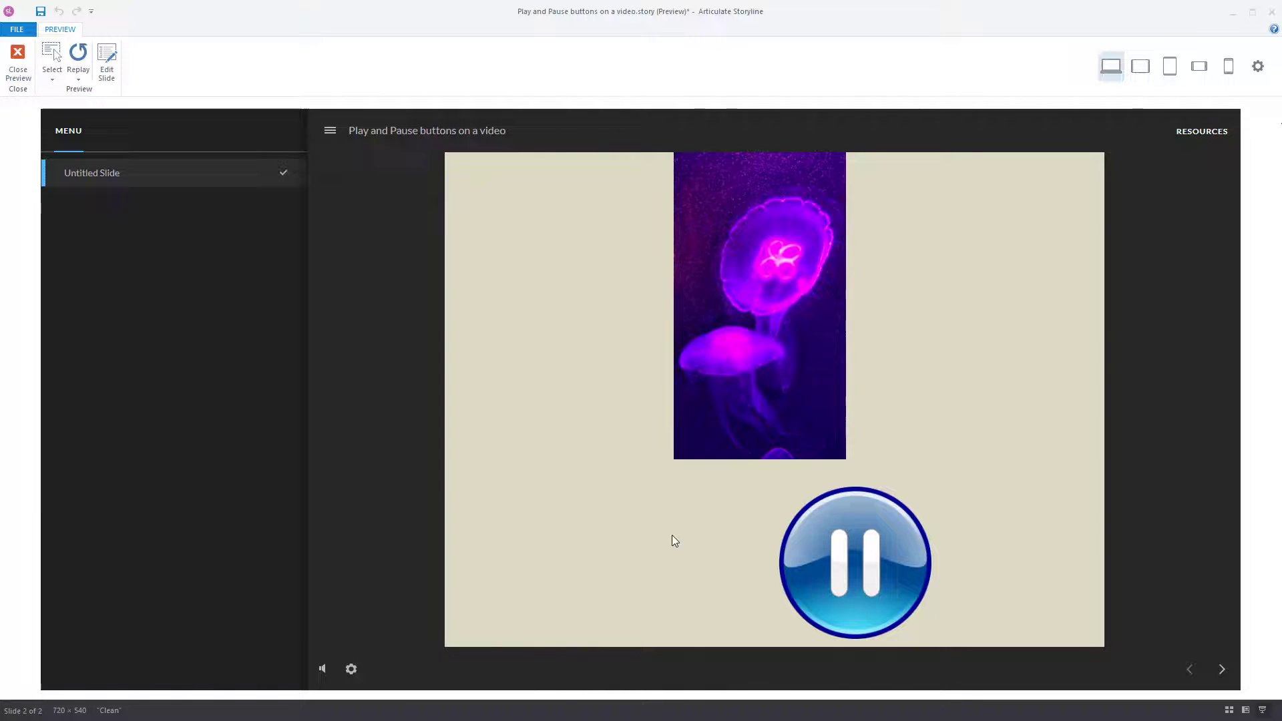
{"action": "left_click", "coordinate": [851, 573]}
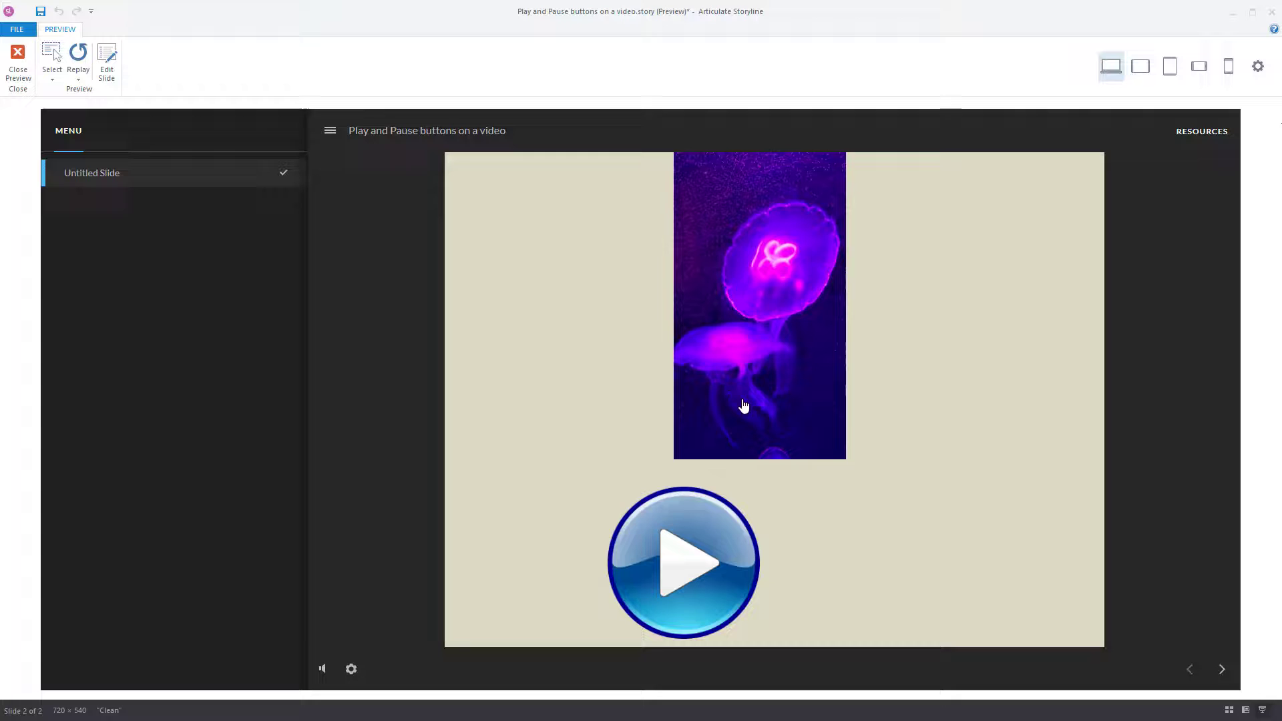
{"action": "left_click", "coordinate": [695, 566]}
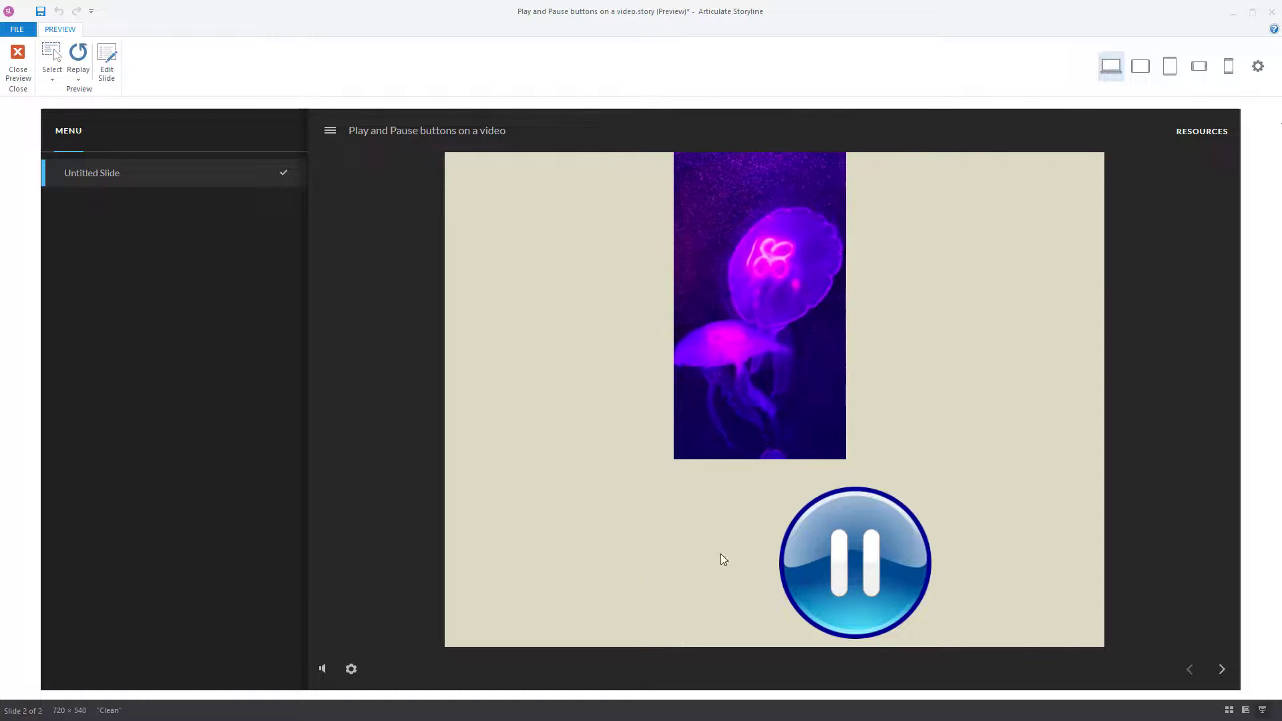
{"action": "left_click", "coordinate": [782, 565]}
{"action": "left_click", "coordinate": [696, 570]}
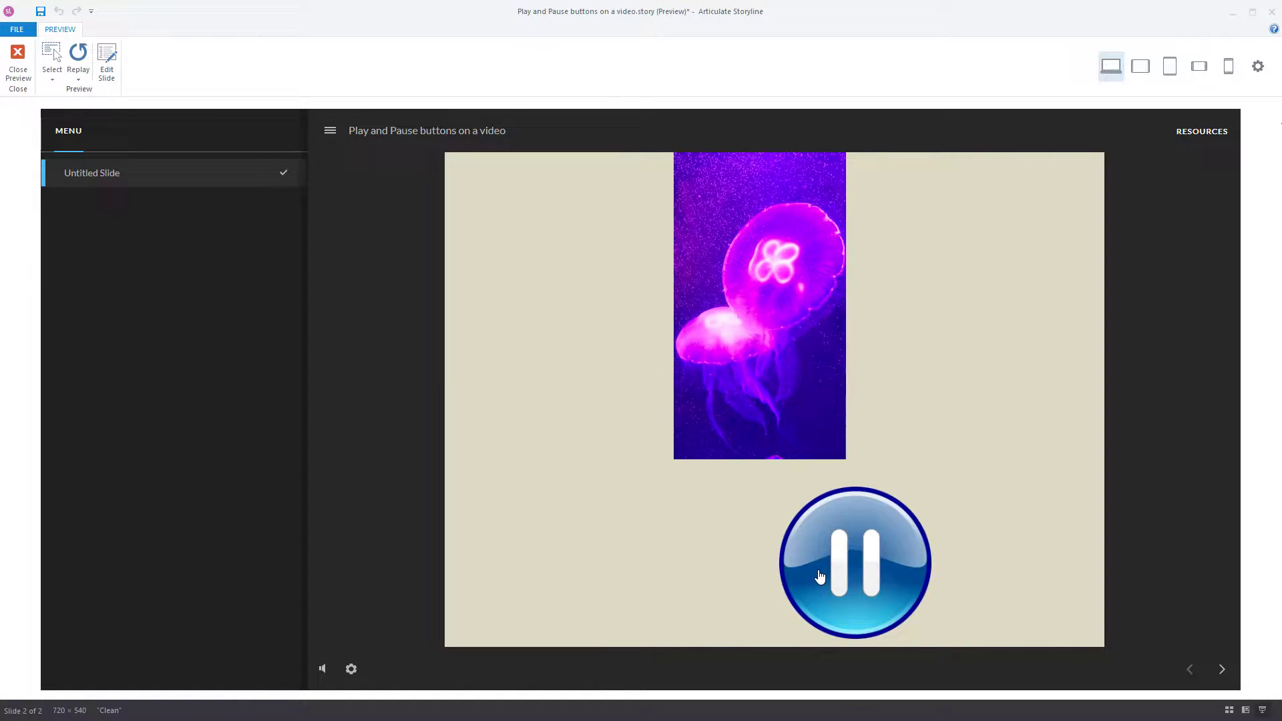
{"action": "left_click", "coordinate": [782, 571]}
{"action": "left_click", "coordinate": [695, 580]}
{"action": "left_click", "coordinate": [838, 575]}
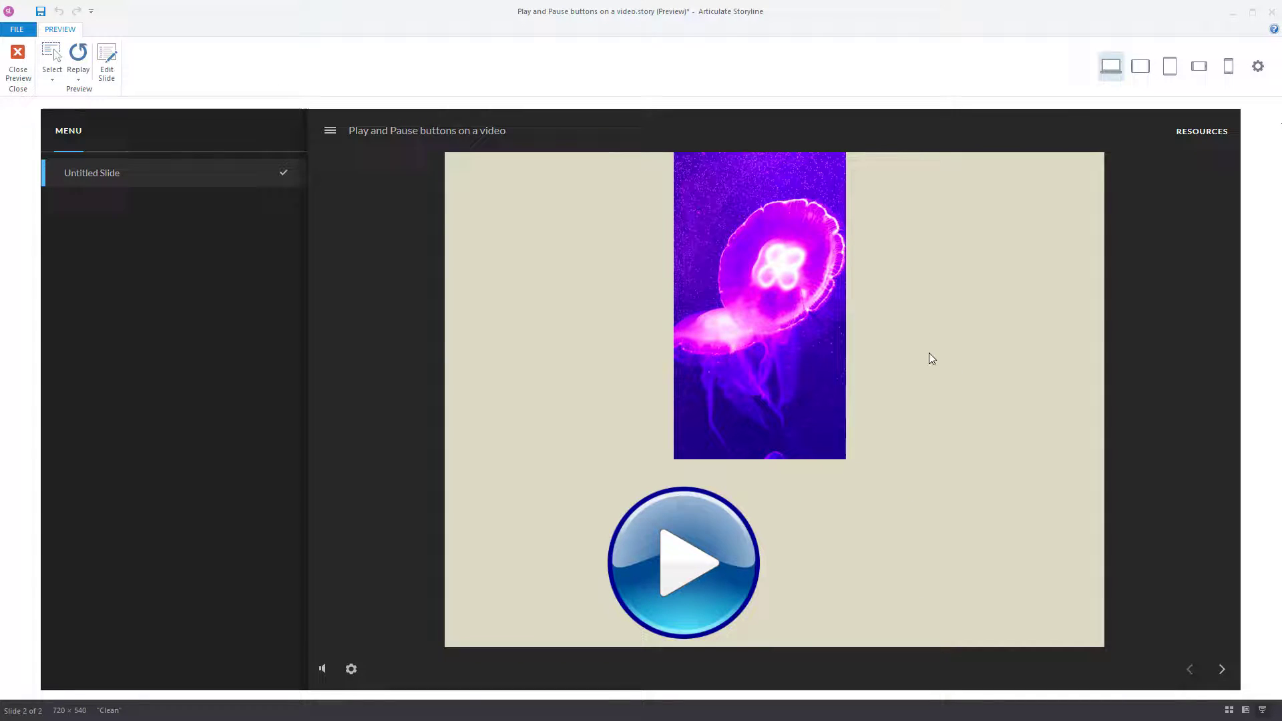
{"action": "left_click", "coordinate": [700, 585]}
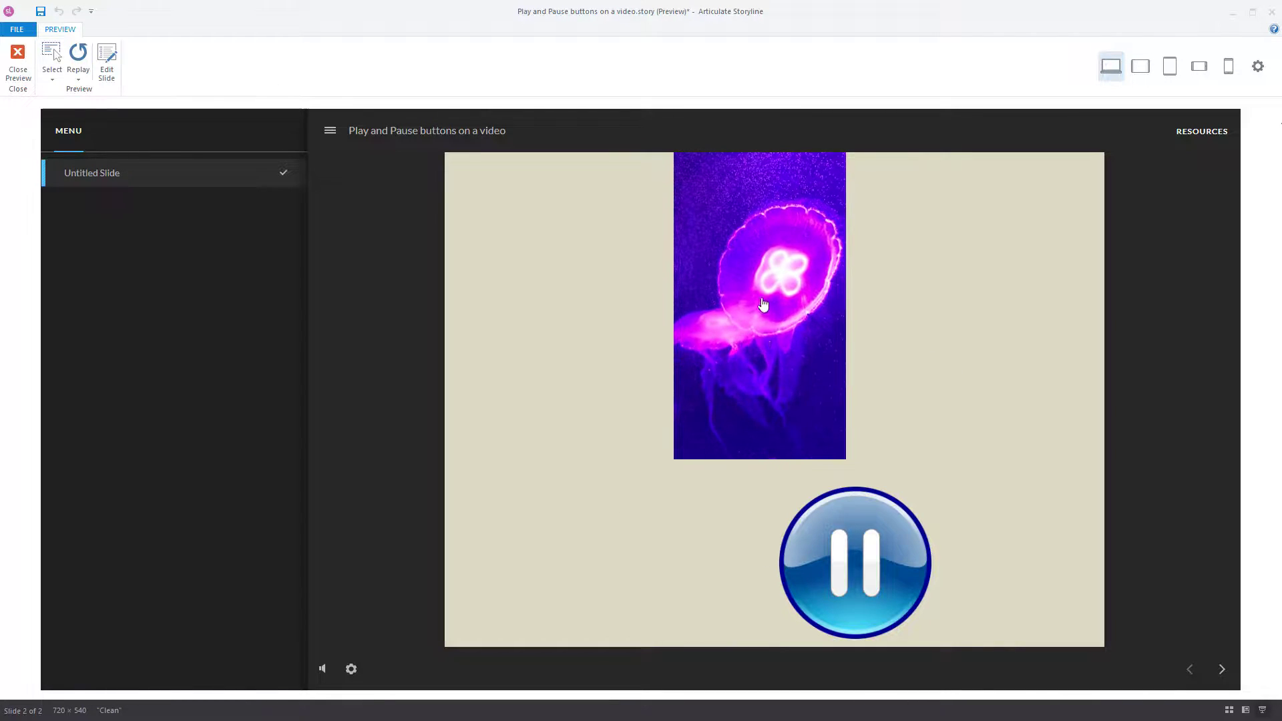
{"action": "left_click", "coordinate": [837, 528]}
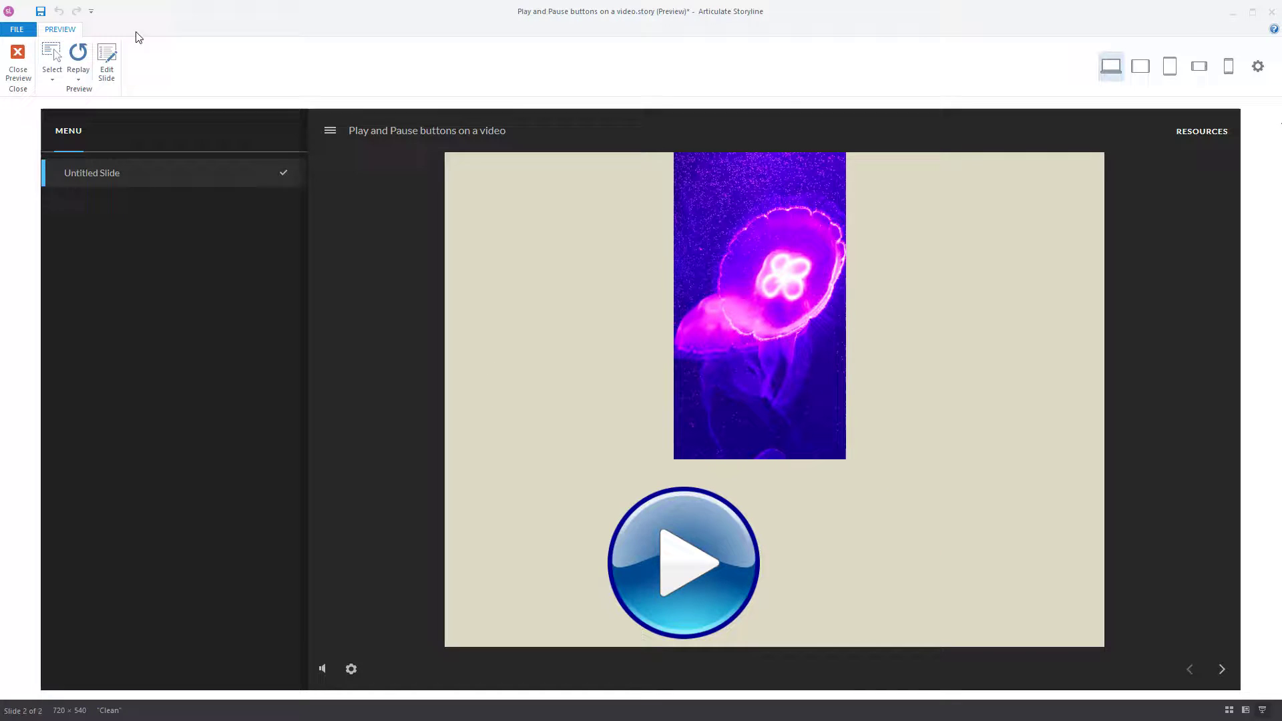
- Back in the editor, stack the Pause image on the Play image and layer Play above Pause
{"action": "left_click", "coordinate": [23, 65]}
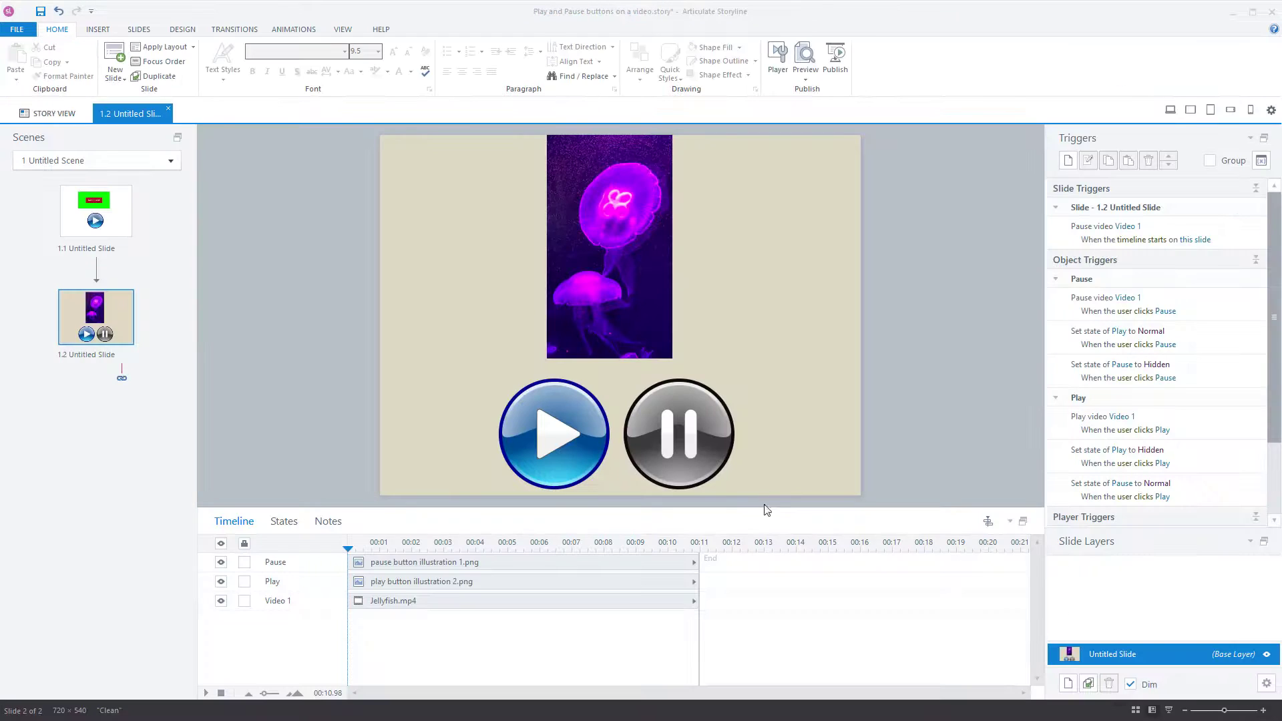
{"action": "left_click", "coordinate": [694, 448]}
{"action": "left_click_drag", "start_coordinate": [695, 447], "coordinate": [627, 444]}
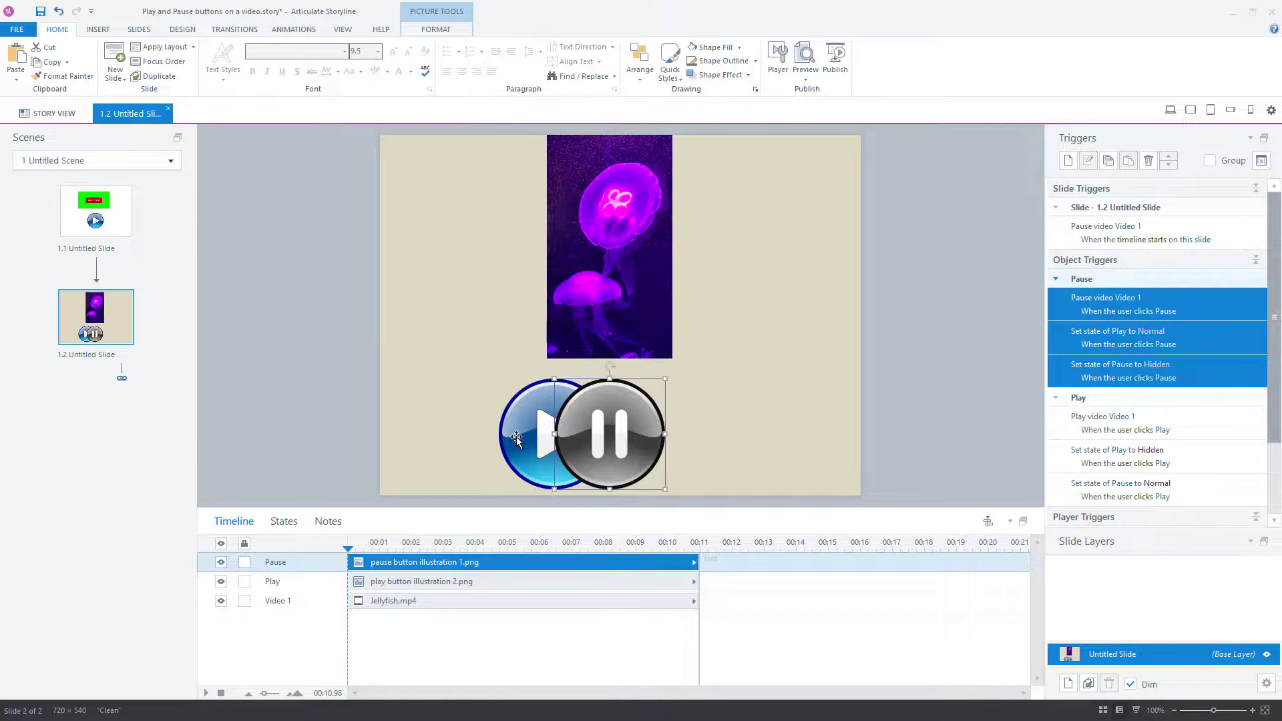
{"action": "left_click_drag", "start_coordinate": [514, 437], "coordinate": [575, 438]}
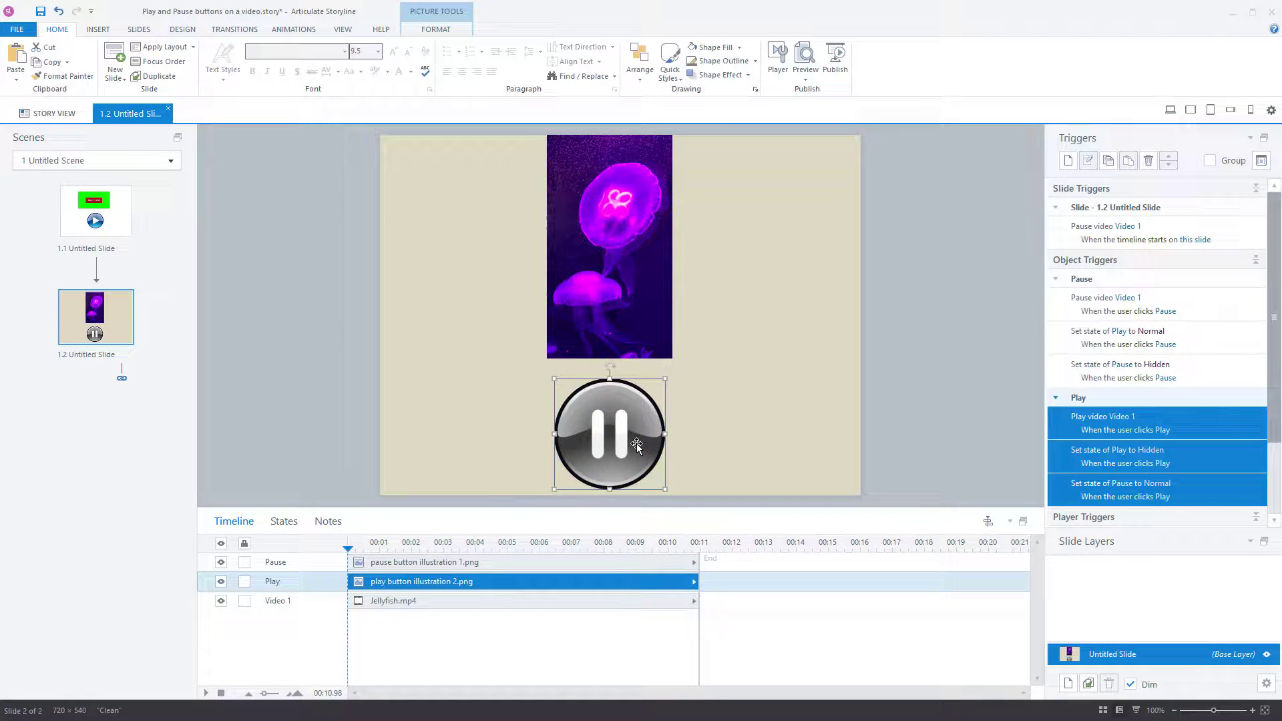
{"action": "left_click", "coordinate": [719, 442]}
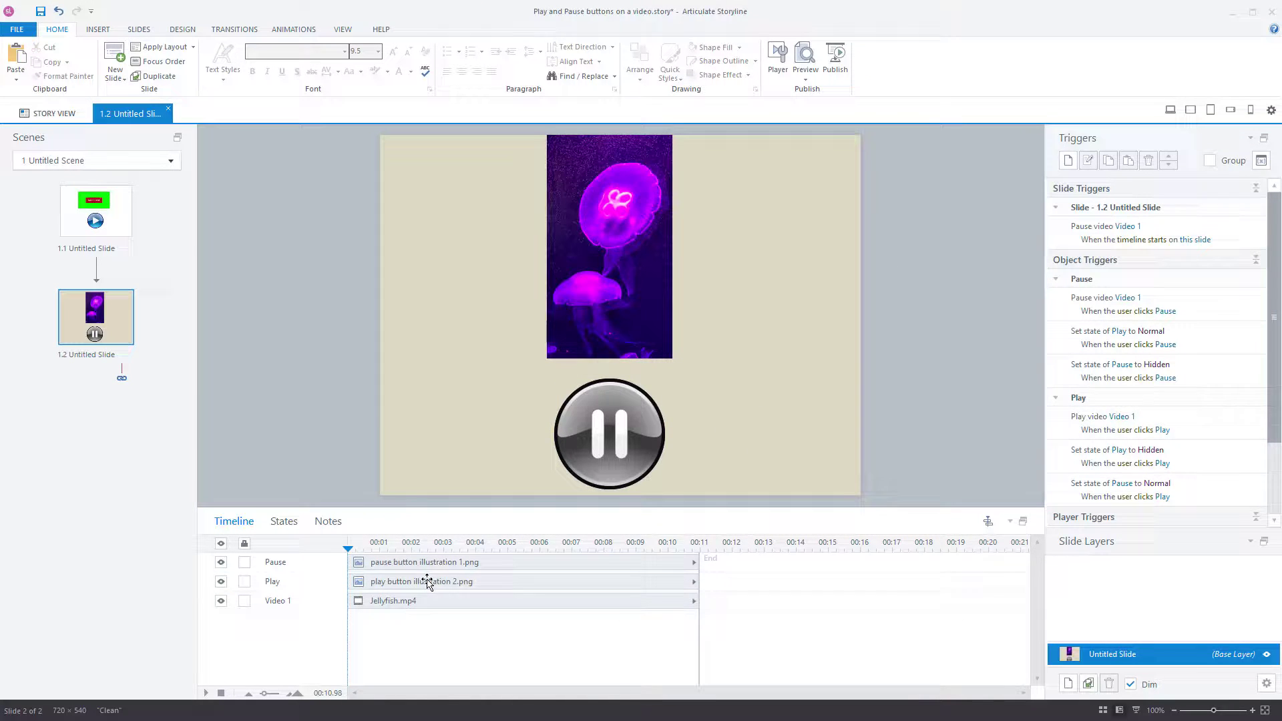
{"action": "left_click_drag", "start_coordinate": [427, 581], "coordinate": [469, 538]}
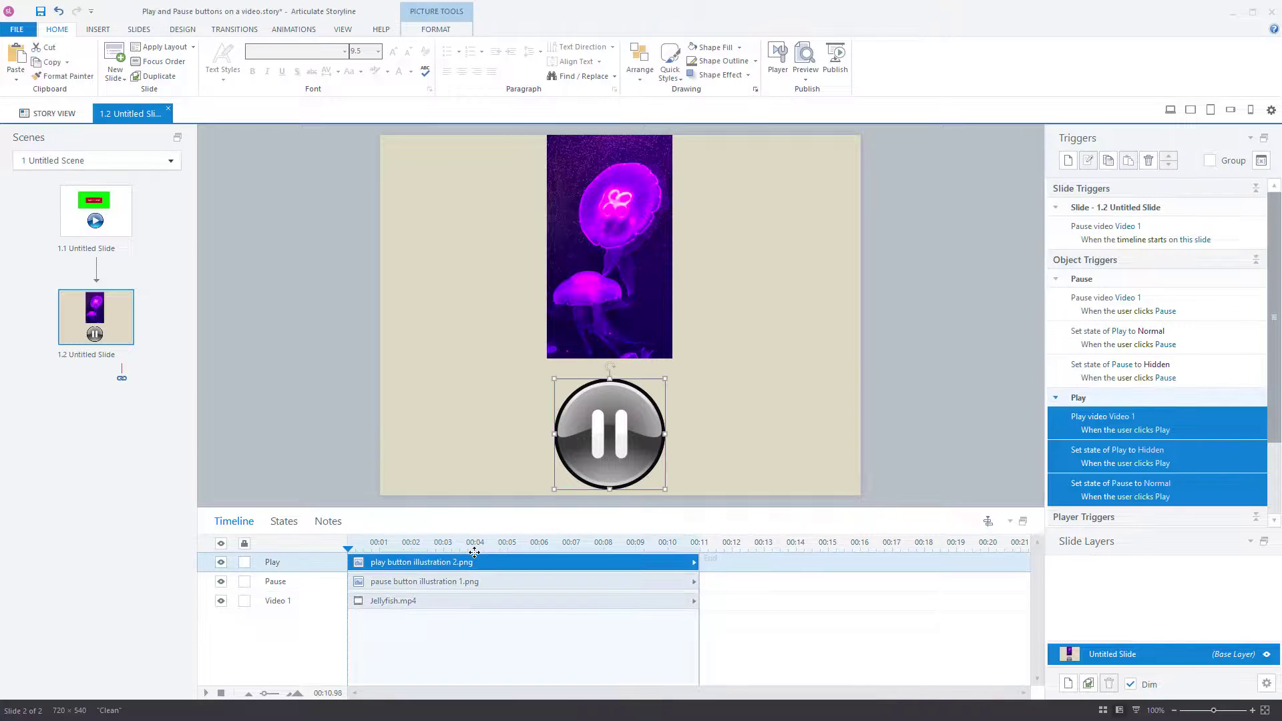
{"action": "left_click", "coordinate": [765, 403]}
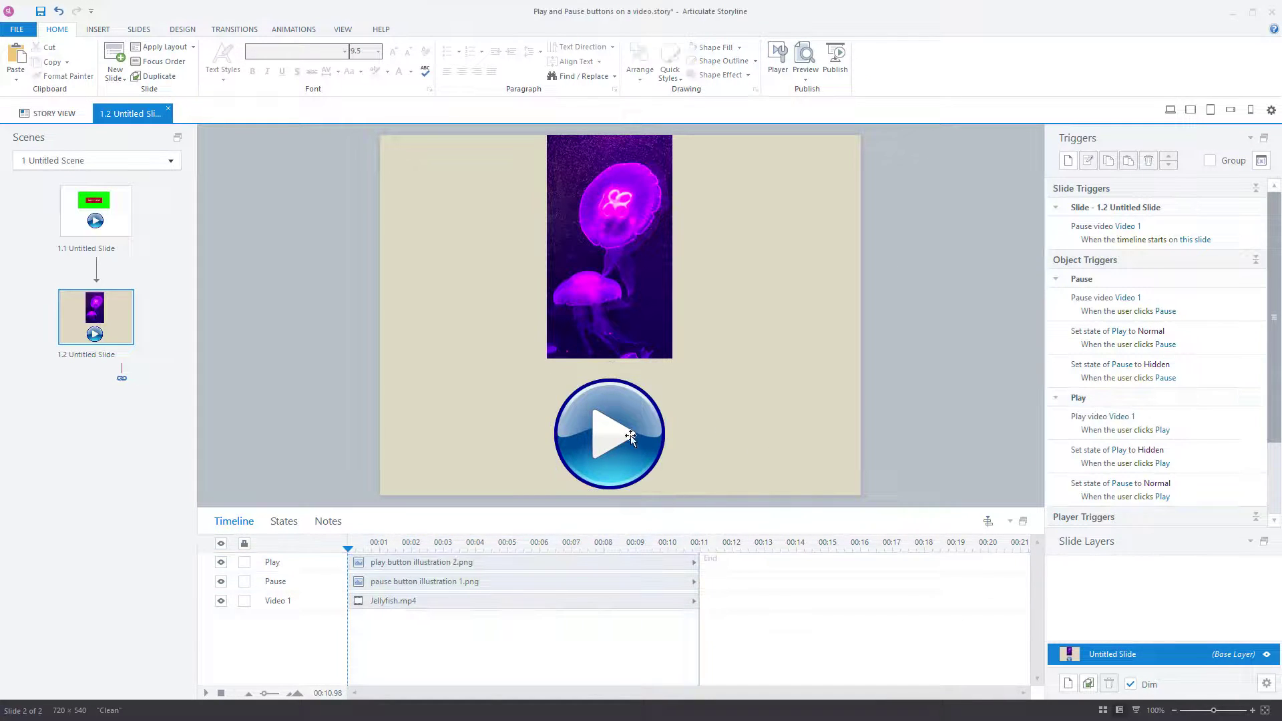
- Preview this slide and click the stacked button repeatedly to play and pause the jellyfish video
{"action": "left_click", "coordinate": [815, 82]}
{"action": "left_click", "coordinate": [774, 92]}
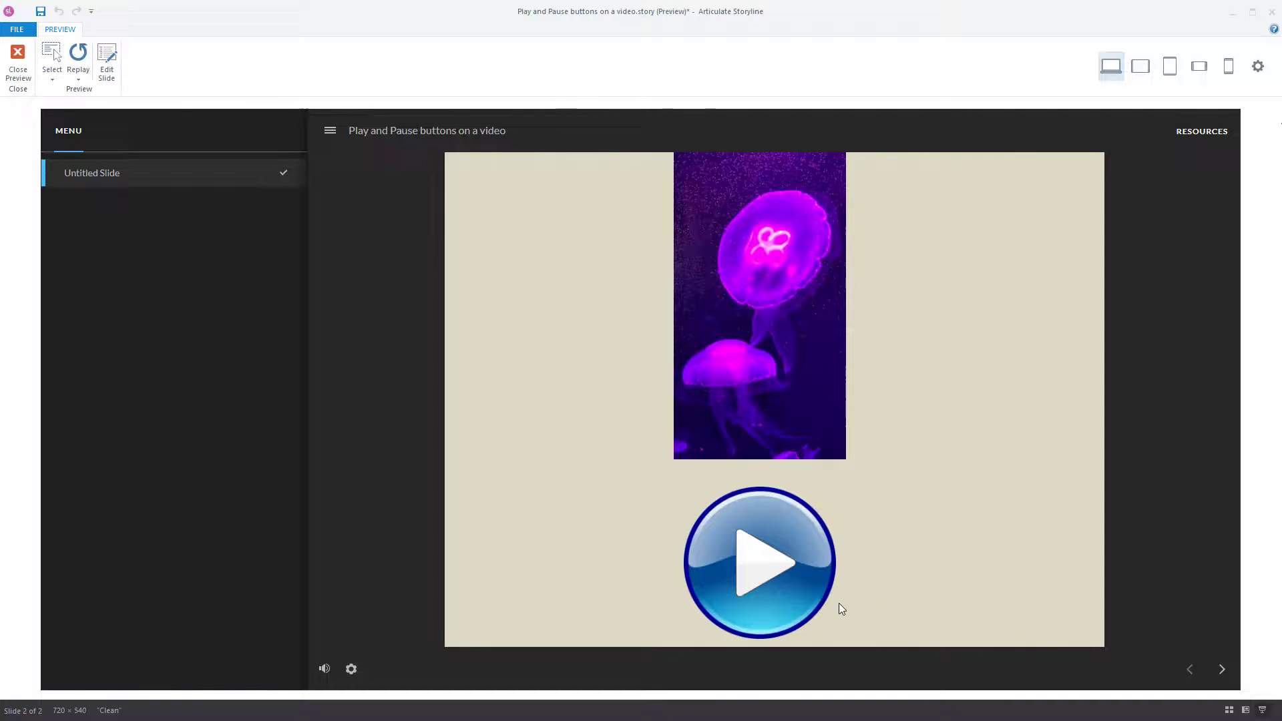
{"action": "left_click", "coordinate": [766, 573]}
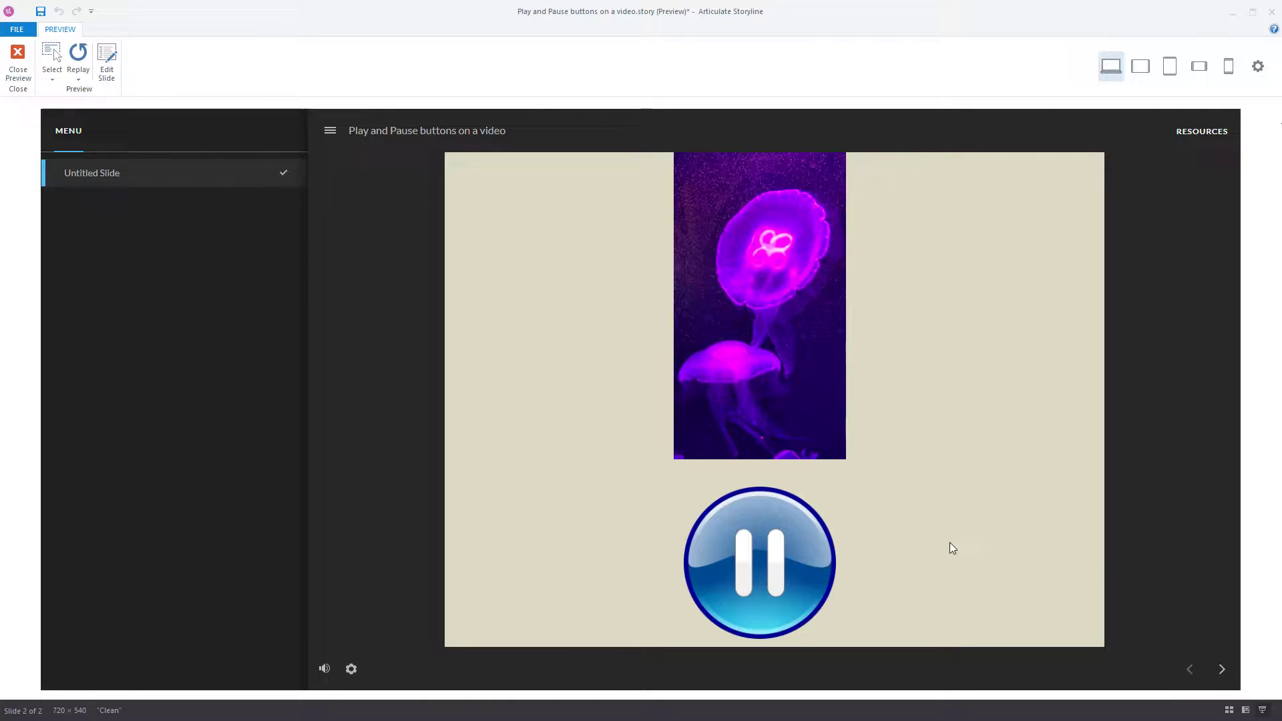
{"action": "left_click", "coordinate": [783, 580]}
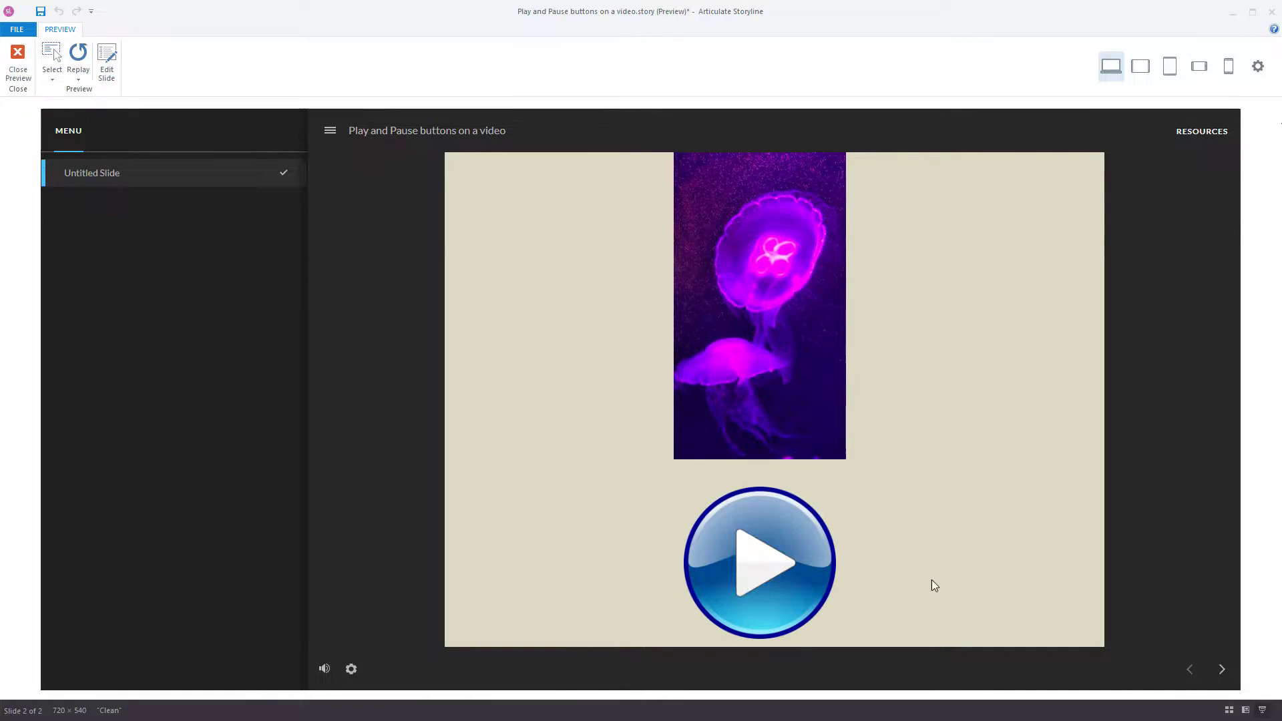
{"action": "left_click", "coordinate": [782, 582]}
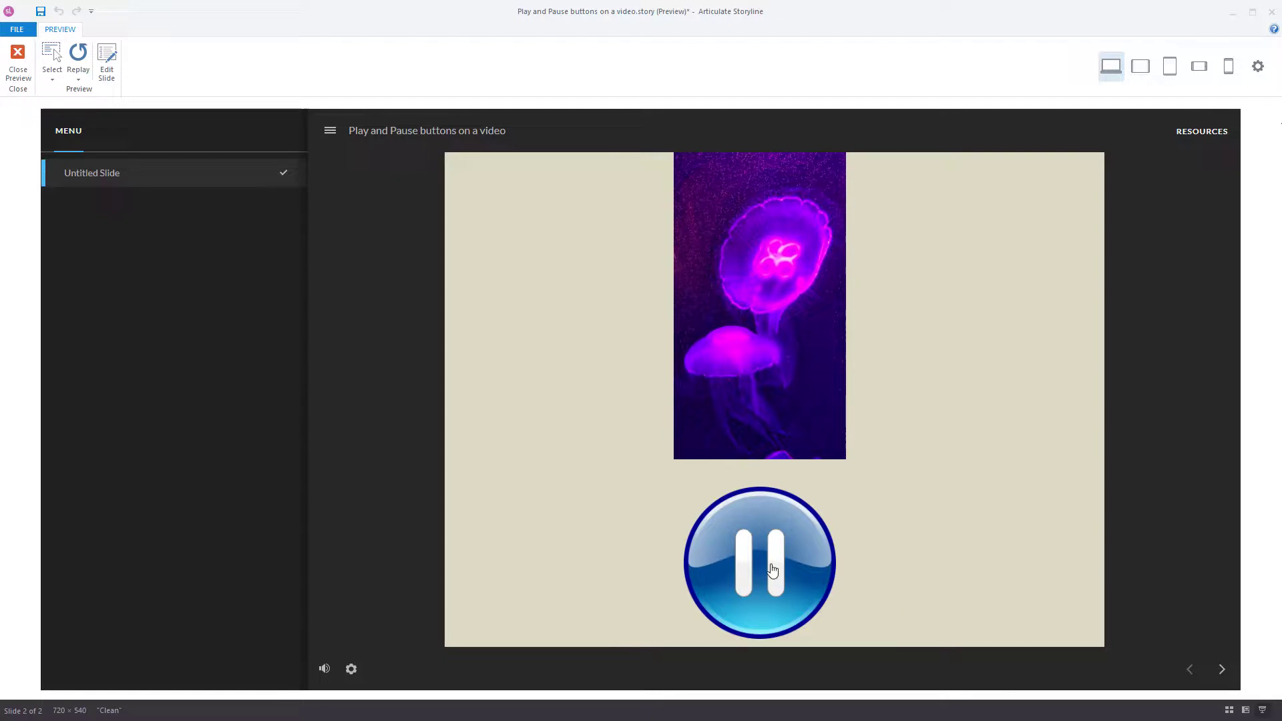
{"action": "left_click", "coordinate": [815, 587]}
{"action": "left_click", "coordinate": [744, 564]}
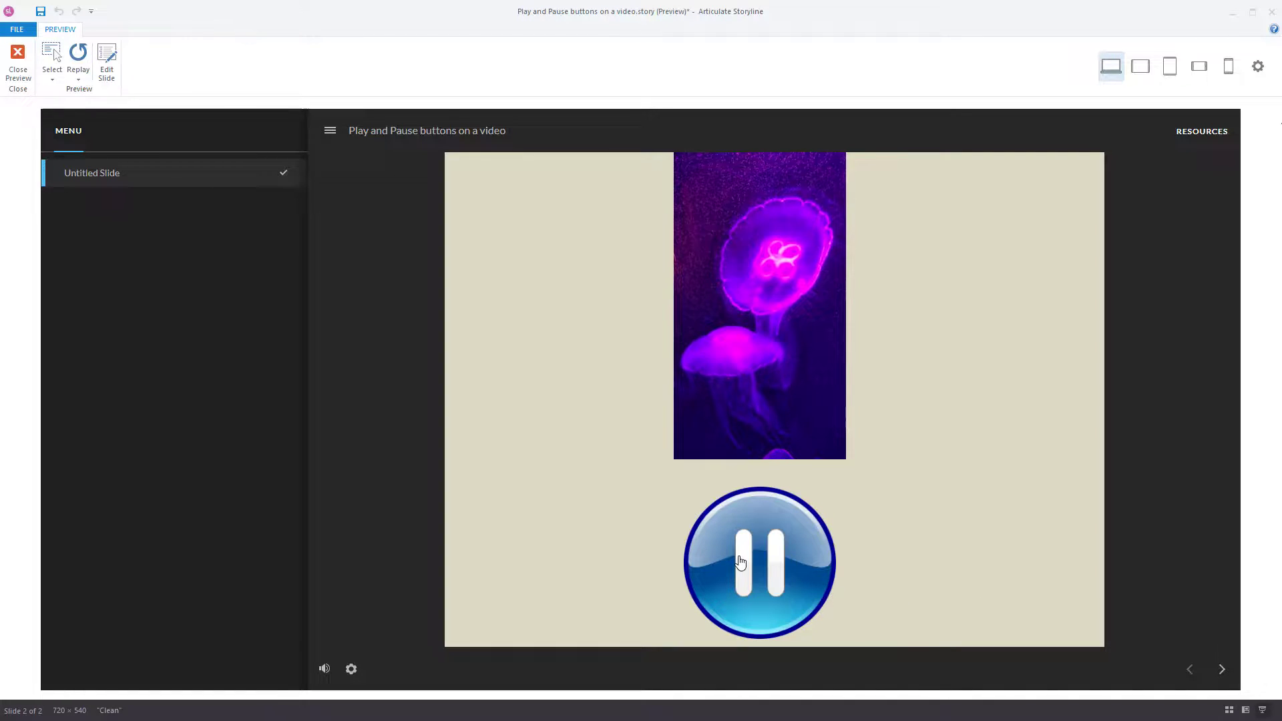
{"action": "left_click", "coordinate": [758, 568]}
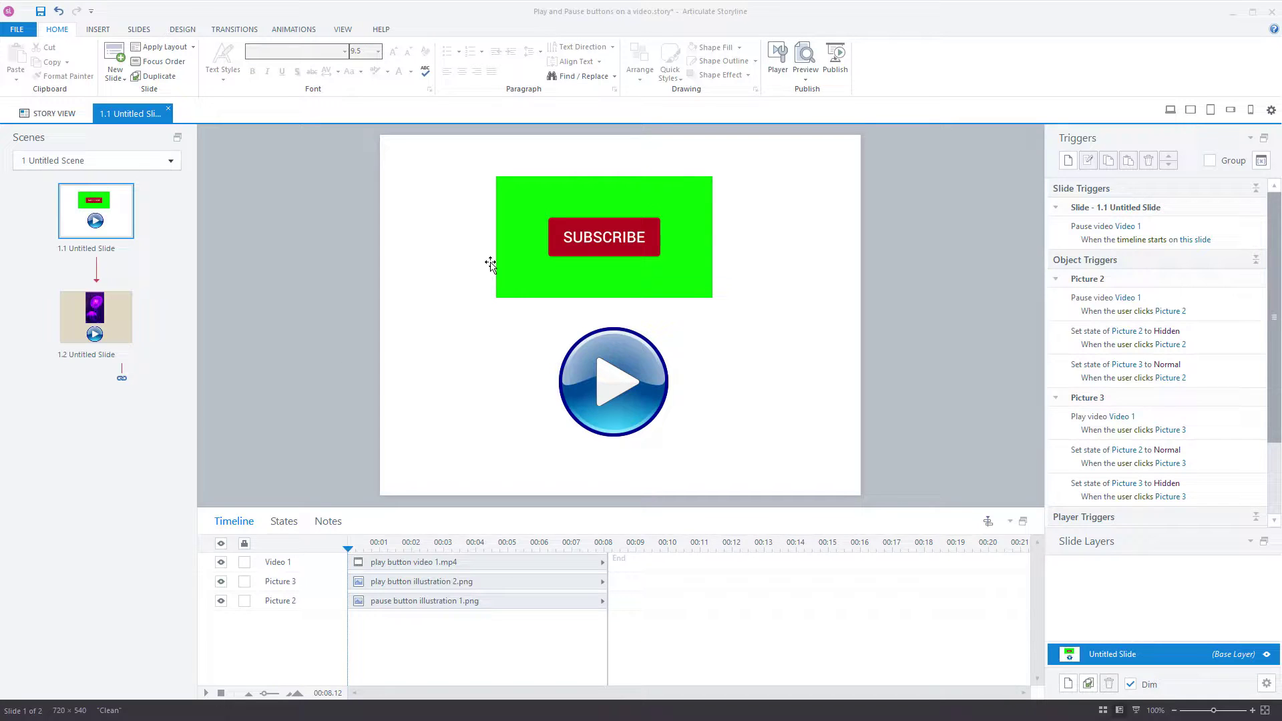
- Select slide 1.1 and preview the entire project
{"action": "left_click", "coordinate": [80, 317]}
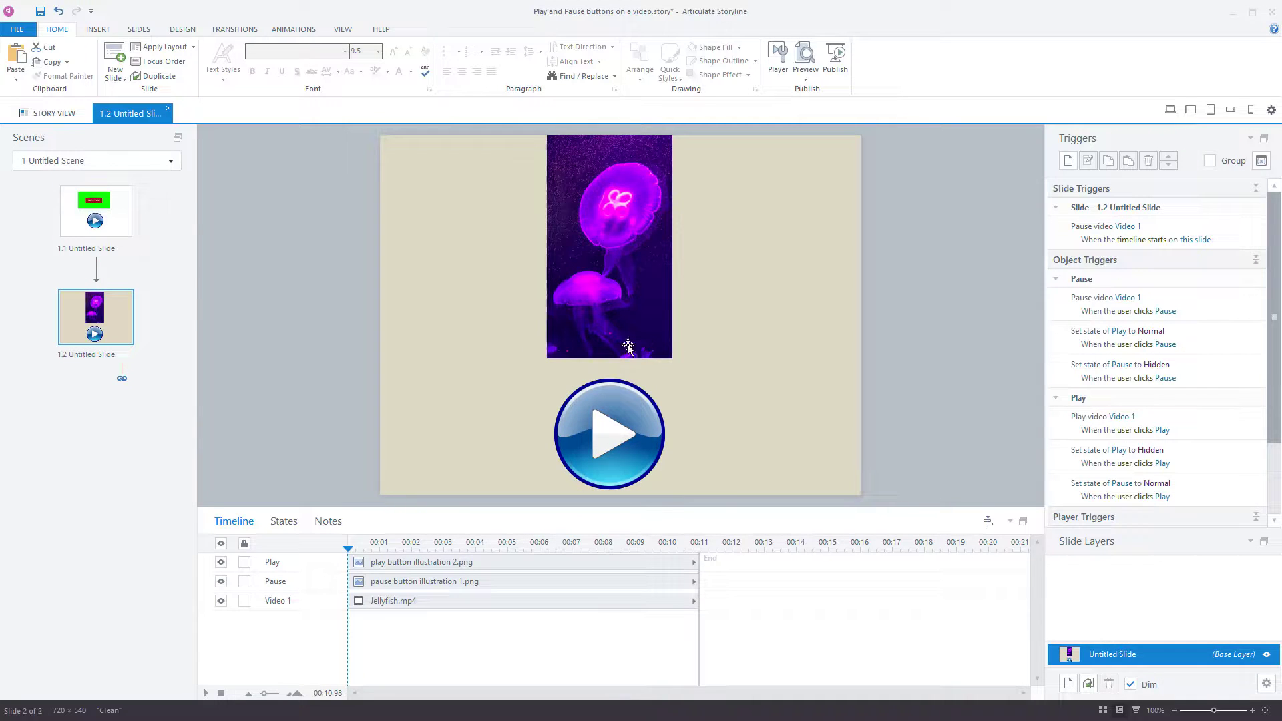
{"action": "left_click", "coordinate": [95, 212]}
{"action": "left_click", "coordinate": [806, 79]}
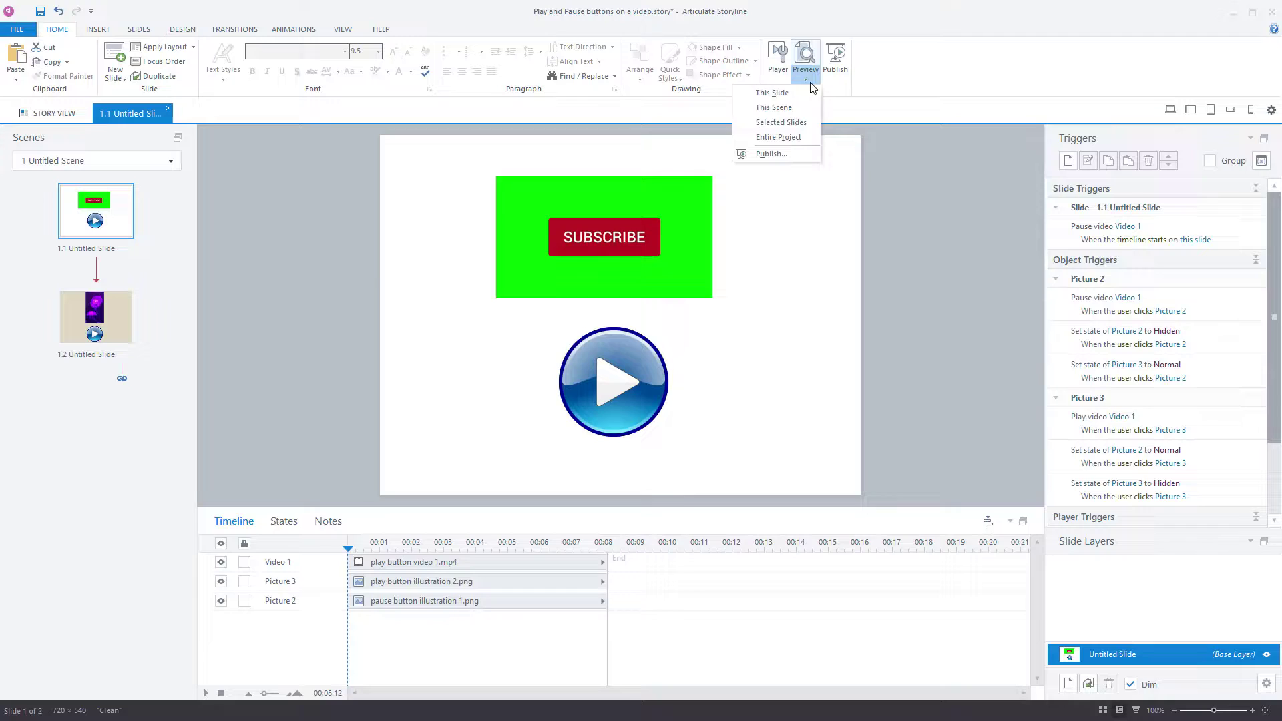
{"action": "left_click", "coordinate": [799, 138]}
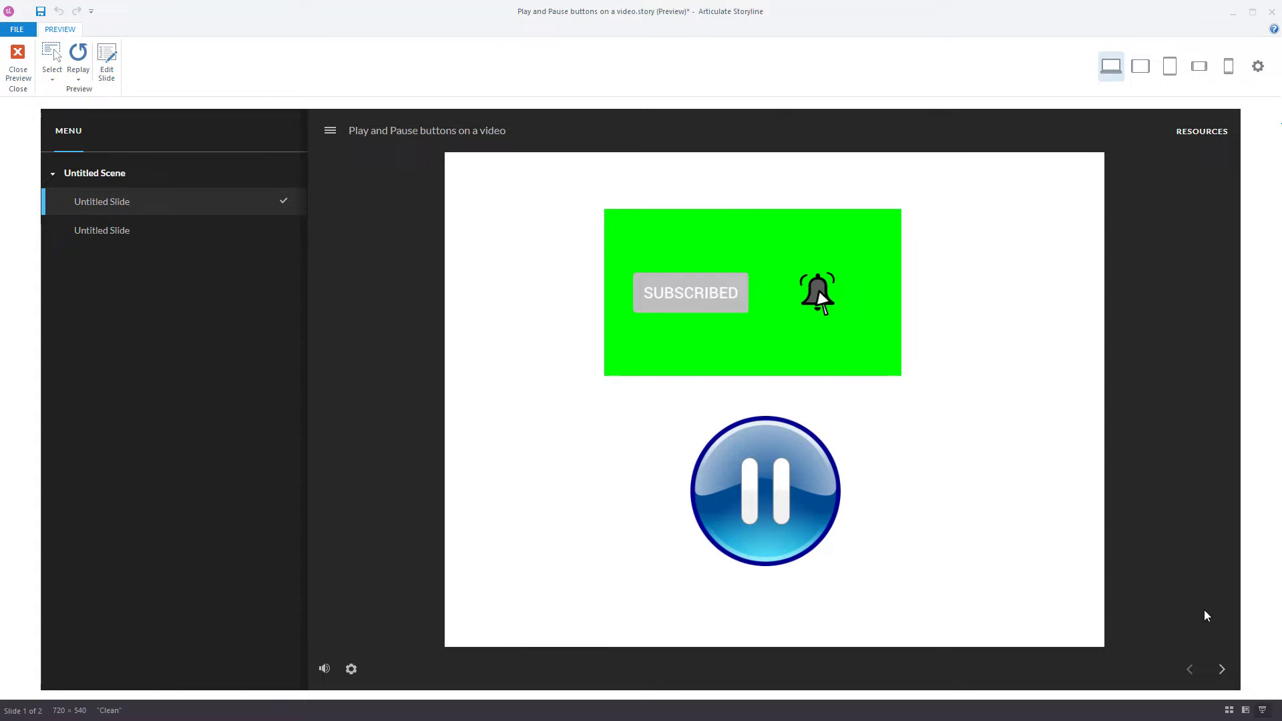
- Advance to the jellyfish slide, then play and pause the video with the single button
{"action": "left_click", "coordinate": [1224, 671]}
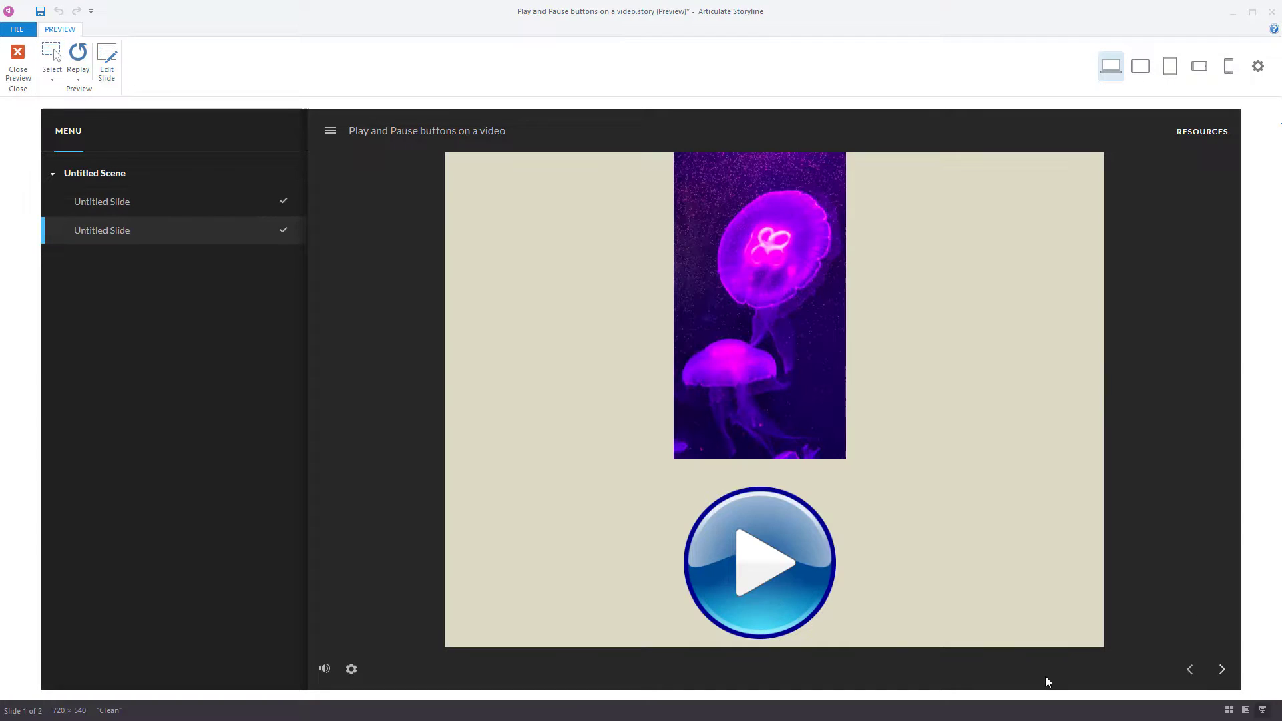
{"action": "left_click", "coordinate": [766, 575]}
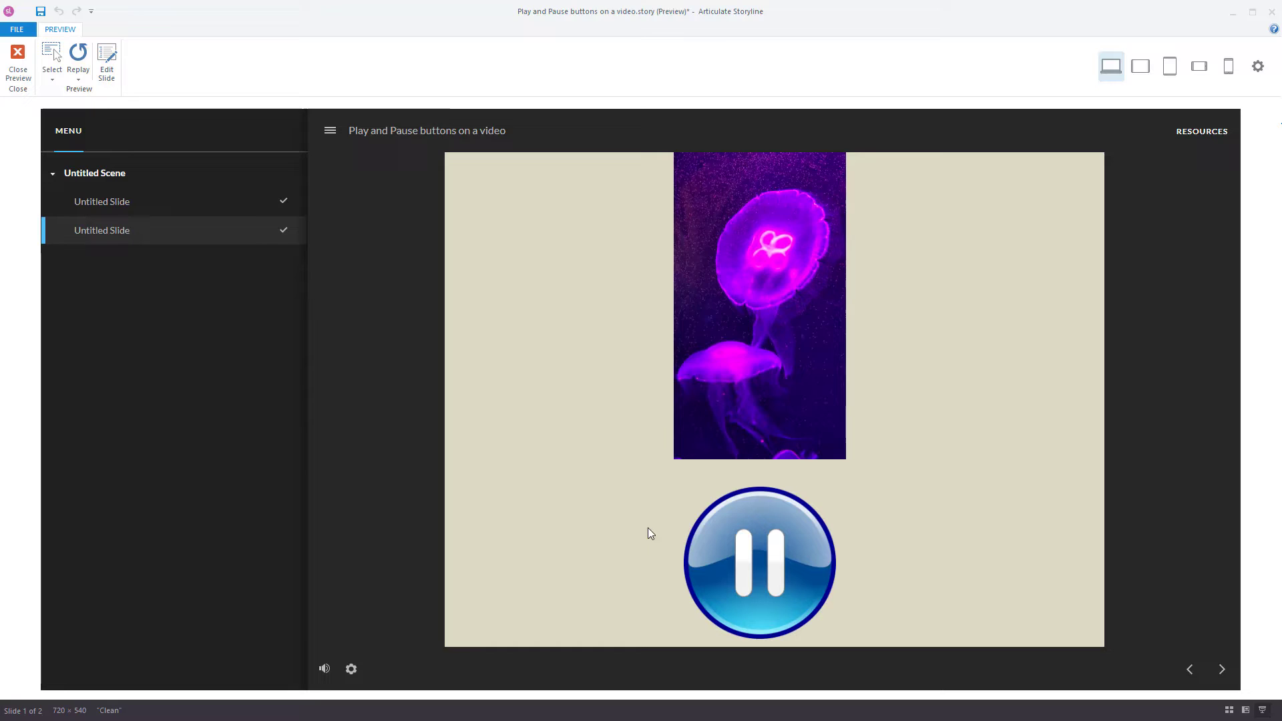
{"action": "mouse_move", "coordinate": [324, 669]}
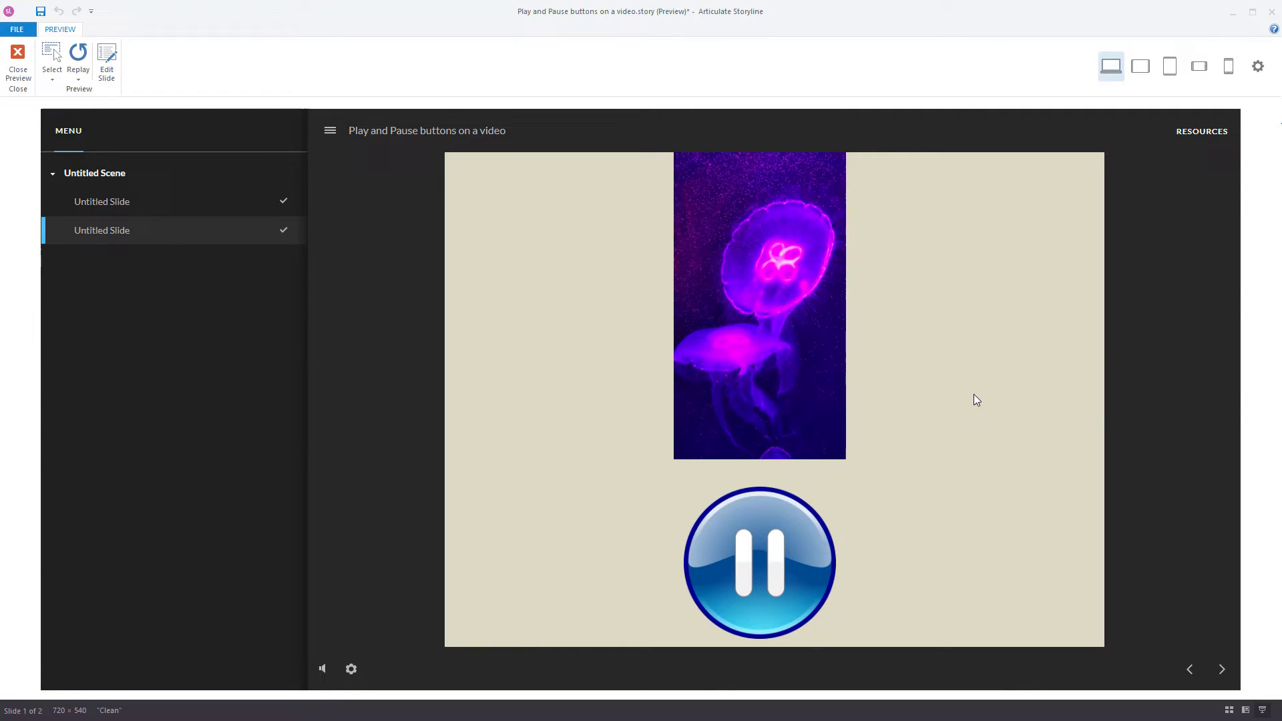
{"action": "left_click", "coordinate": [778, 537]}
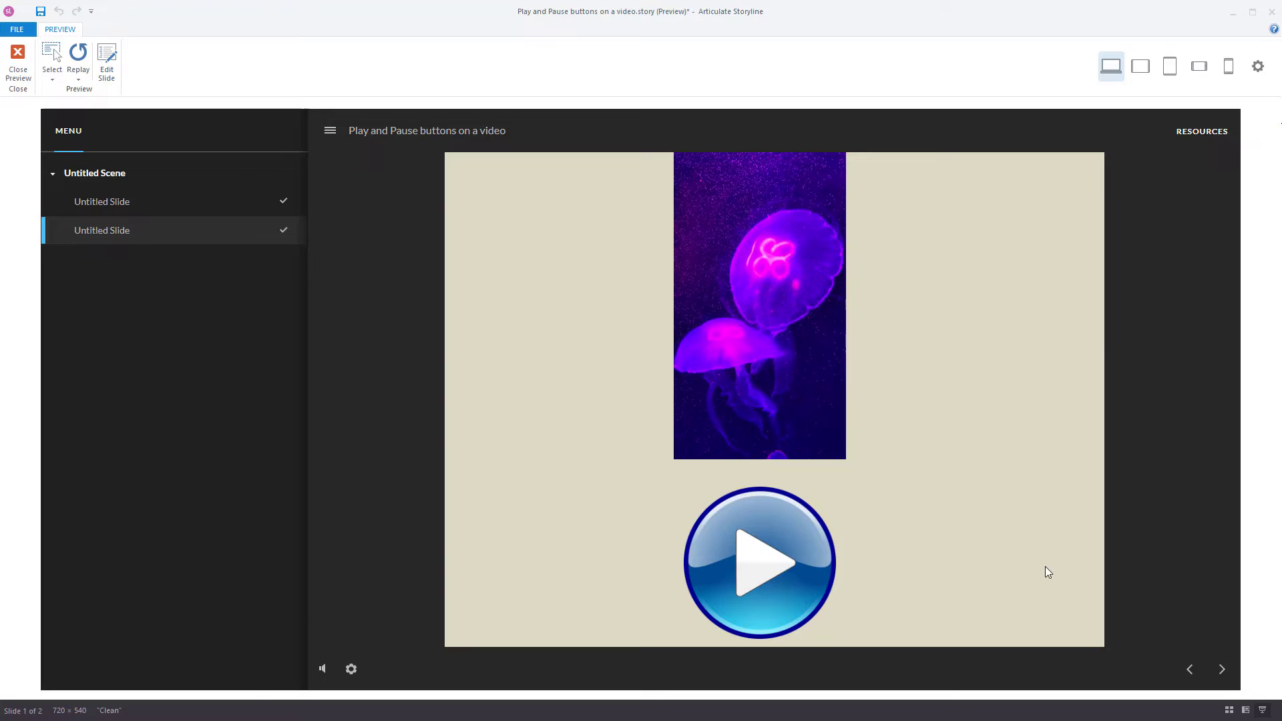